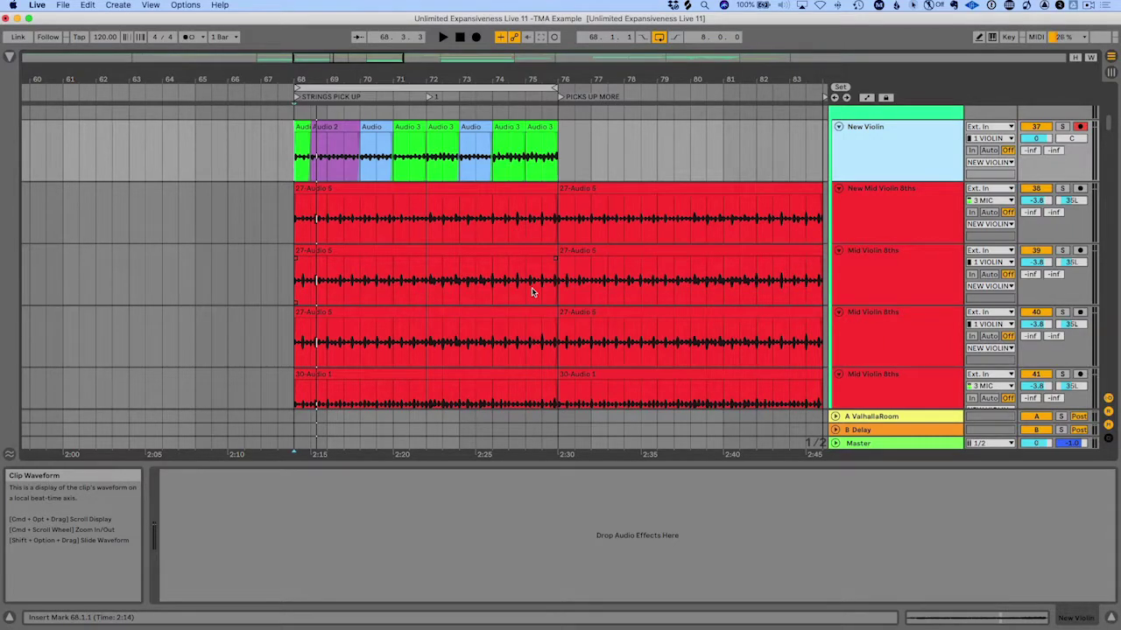
# - Select the track New Mid Violin 8ths and the three Mid Violin 8ths tracks, briefly play them soloed, and turn solo off
pyautogui.click(393, 187)
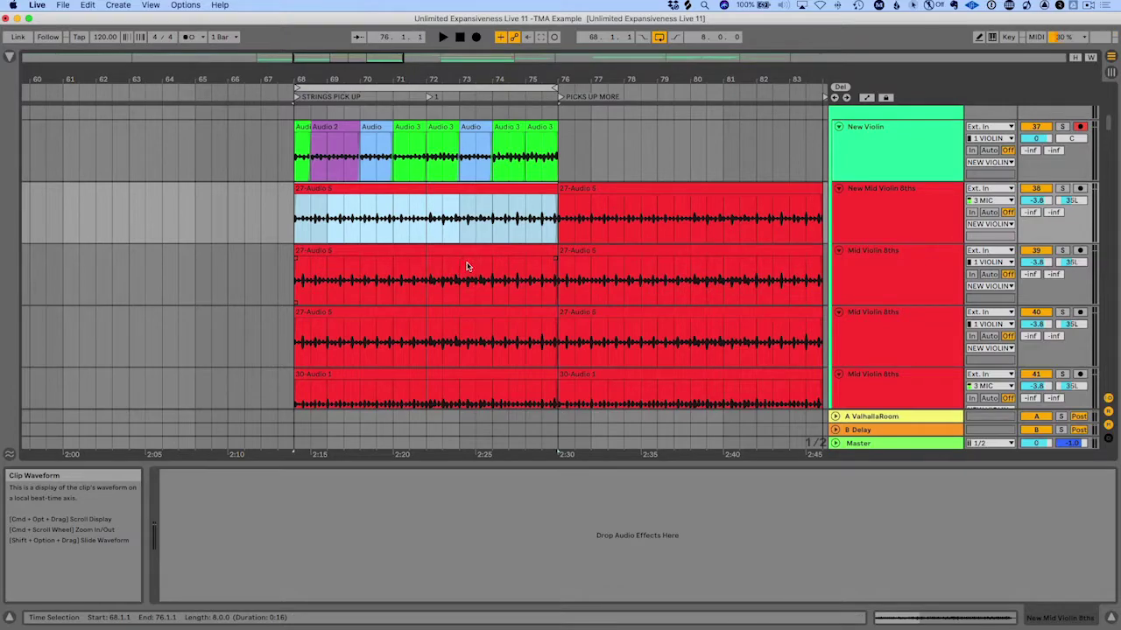
pyautogui.scroll(-1, 472, 263)
pyautogui.click(885, 197)
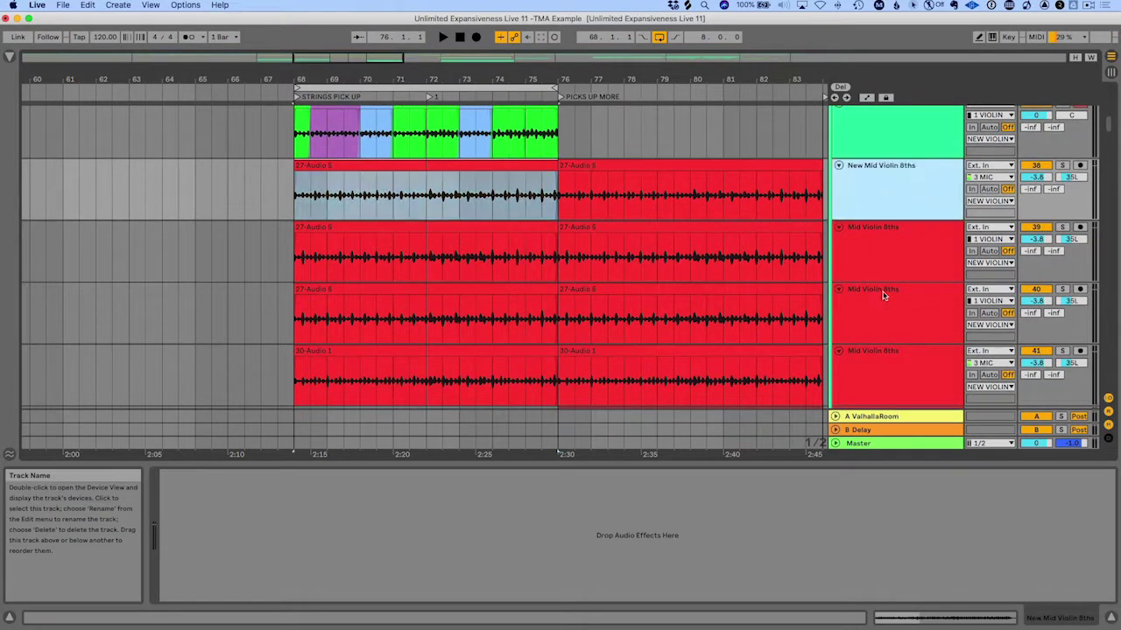
pyautogui.keyDown('shift'); pyautogui.click(893, 355); pyautogui.keyUp('shift')
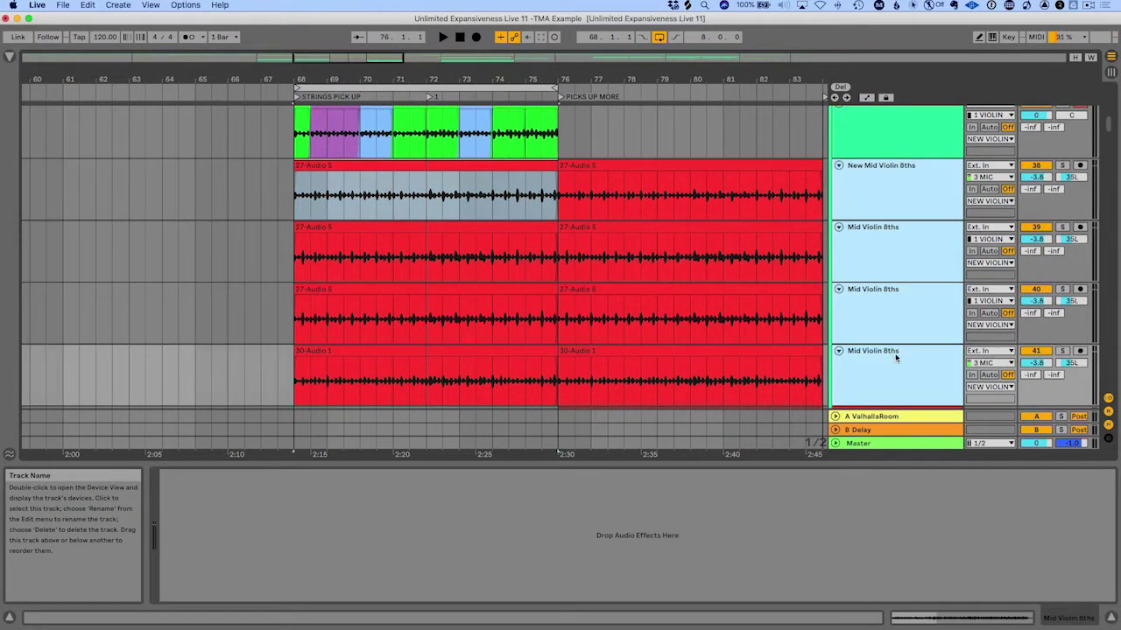
pyautogui.click(1065, 351)
pyautogui.press('space')
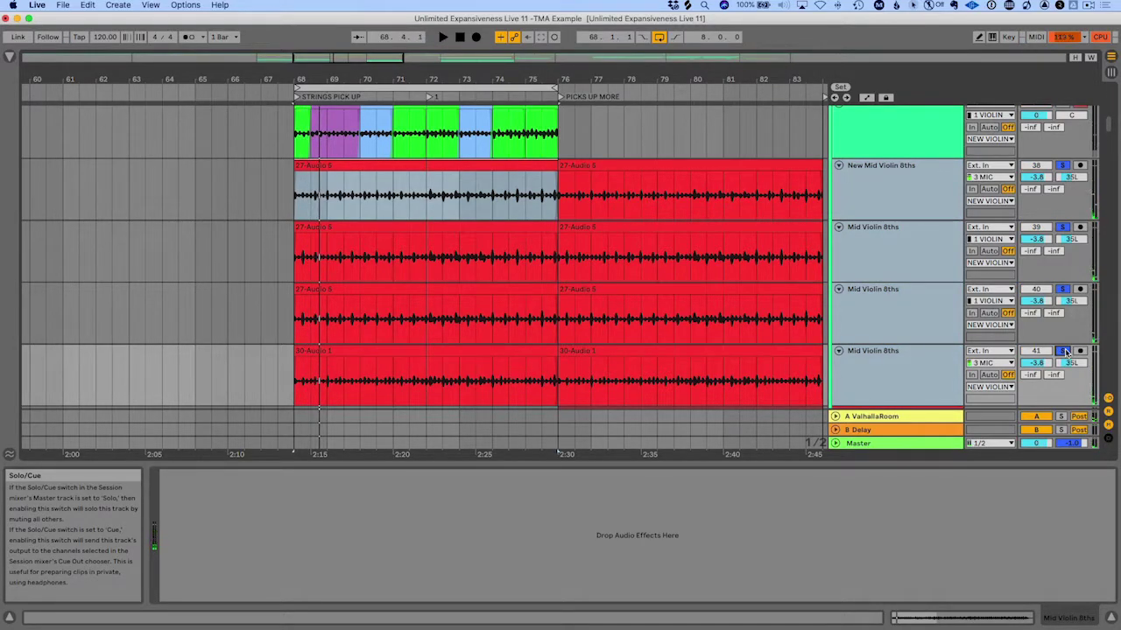
pyautogui.click(1065, 351)
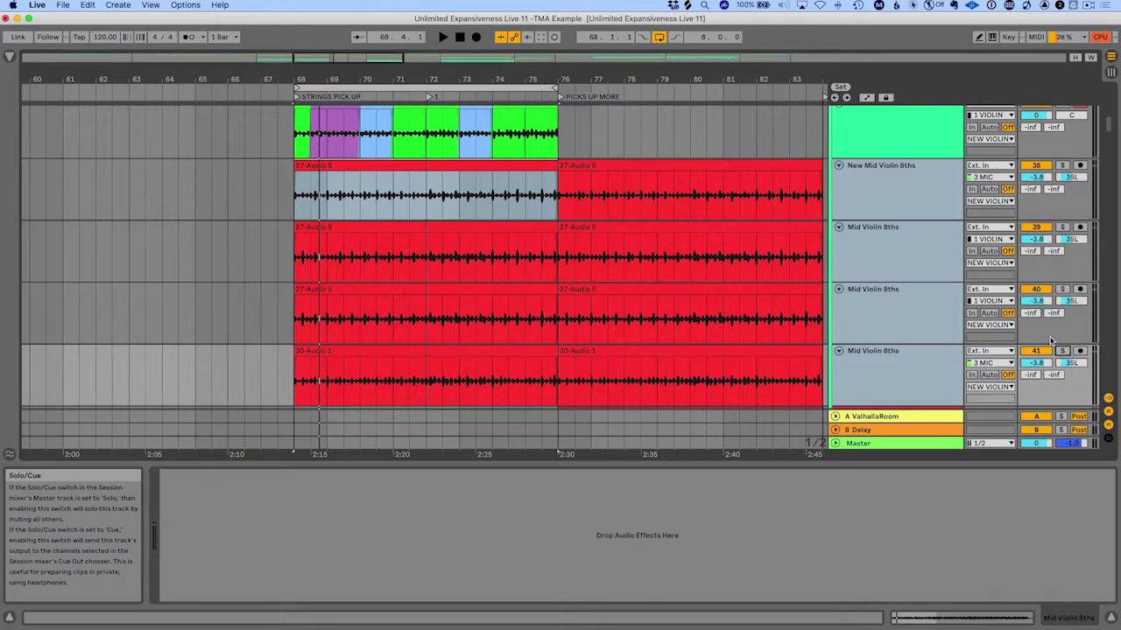
# - Link the four mid violin tracks, from New Mid Violin 8ths through the last Mid Violin 8ths track
pyautogui.click(898, 198)
pyautogui.click(886, 193)
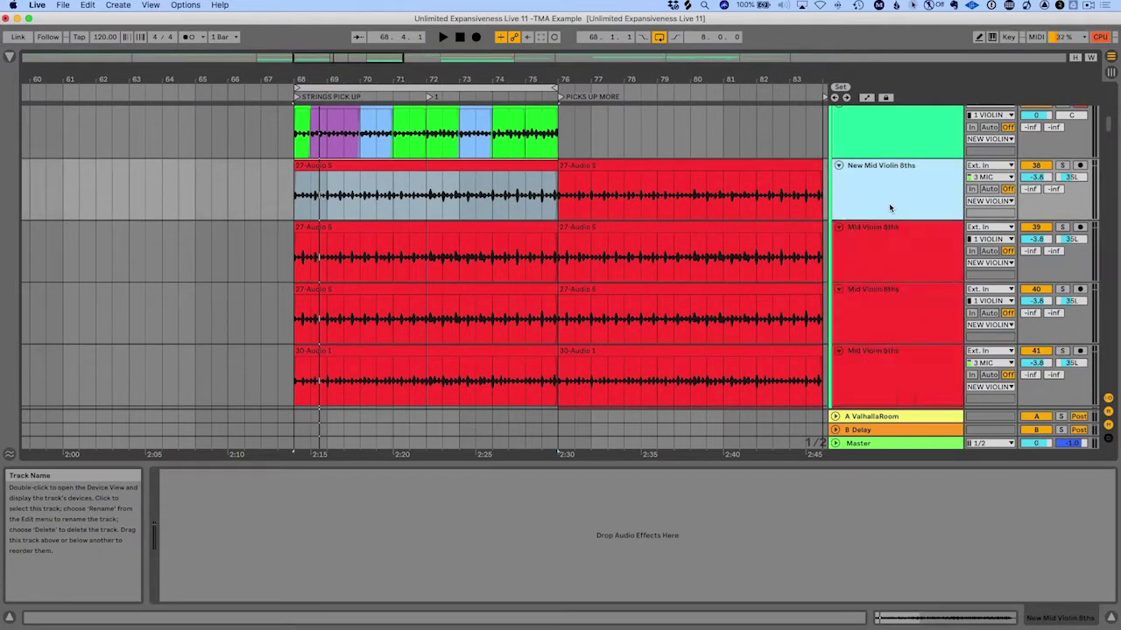
pyautogui.keyDown('shift'); pyautogui.click(906, 363); pyautogui.keyUp('shift')
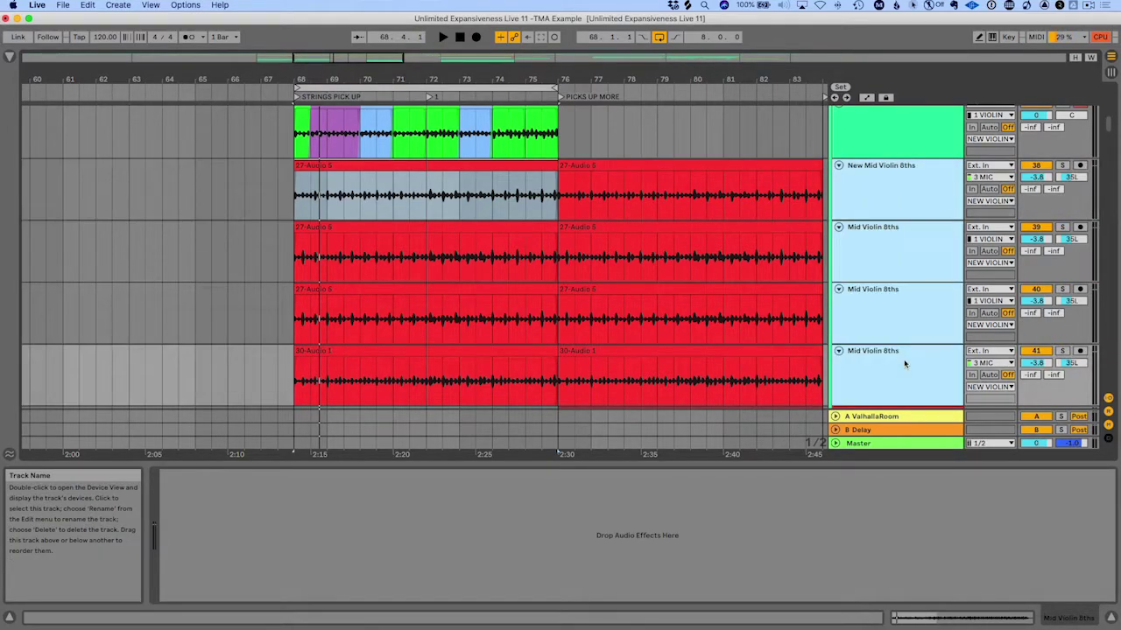
pyautogui.rightClick(873, 363)
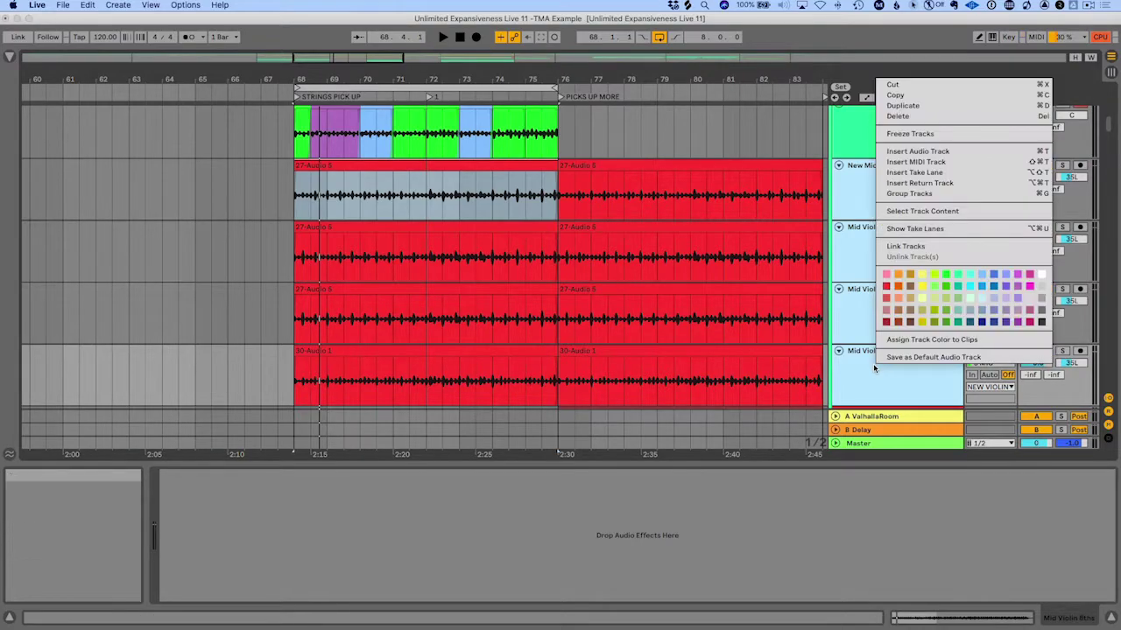
pyautogui.click(902, 246)
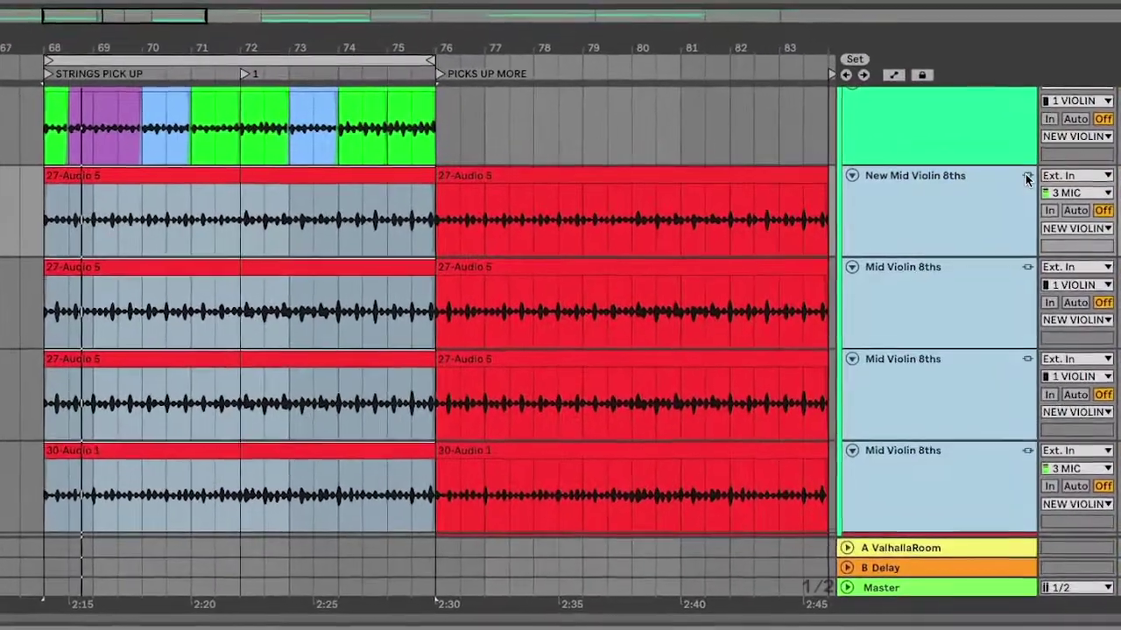
# - Select all tracks linked to New Mid Violin 8ths and add a long fade-in to their clips starting at bar 68
pyautogui.click(1027, 177)
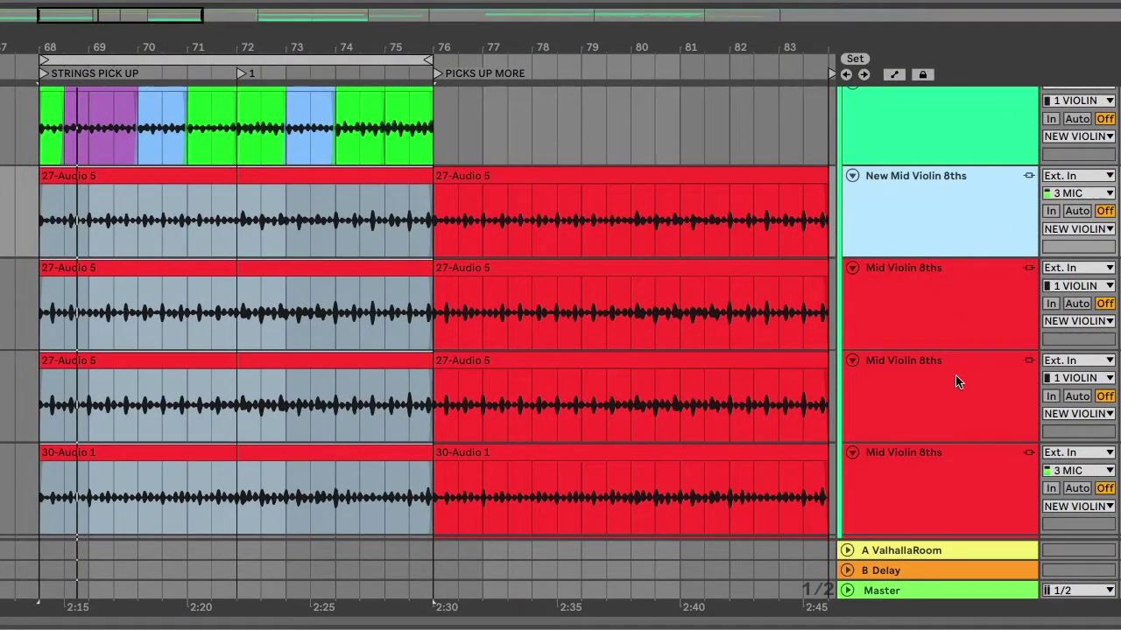
pyautogui.click(1025, 181)
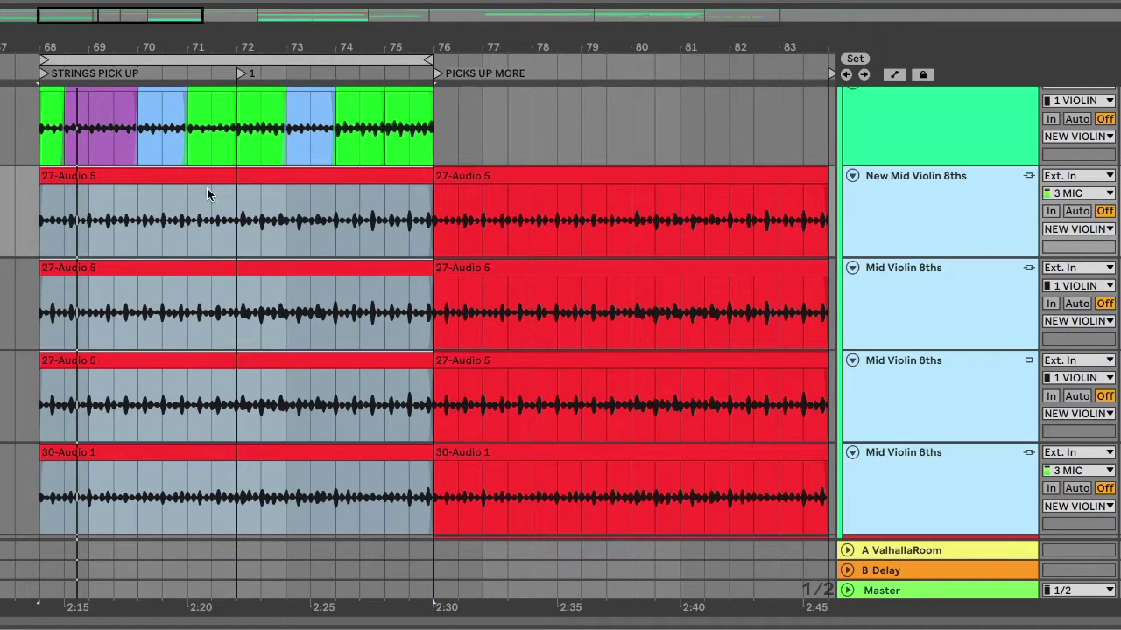
pyautogui.moveTo(41, 191)
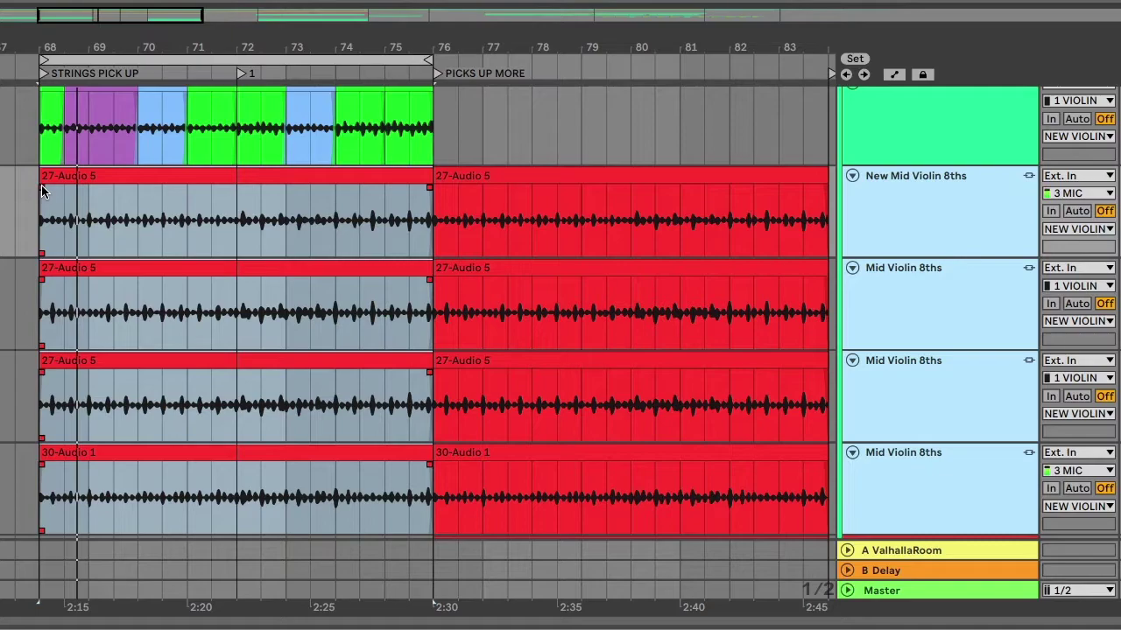
pyautogui.moveTo(41, 185); pyautogui.dragTo(226, 204)
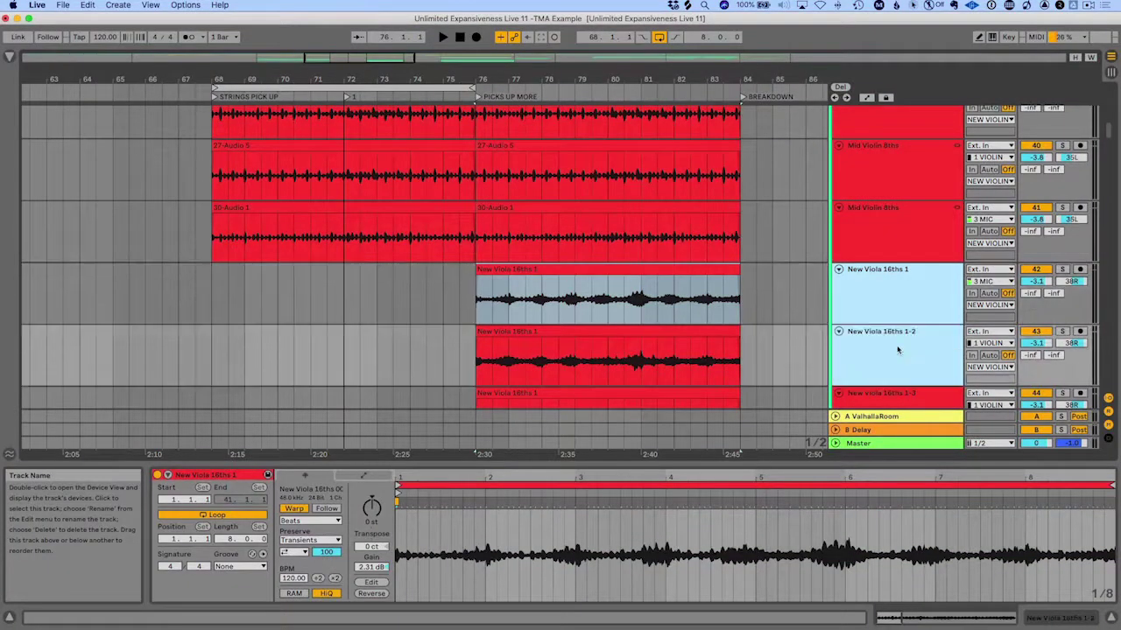
# - Link the tracks New Viola 16ths 1 and New Viola 16ths 1-2 and add a warp marker at bar 2 of their clips
pyautogui.rightClick(905, 343)
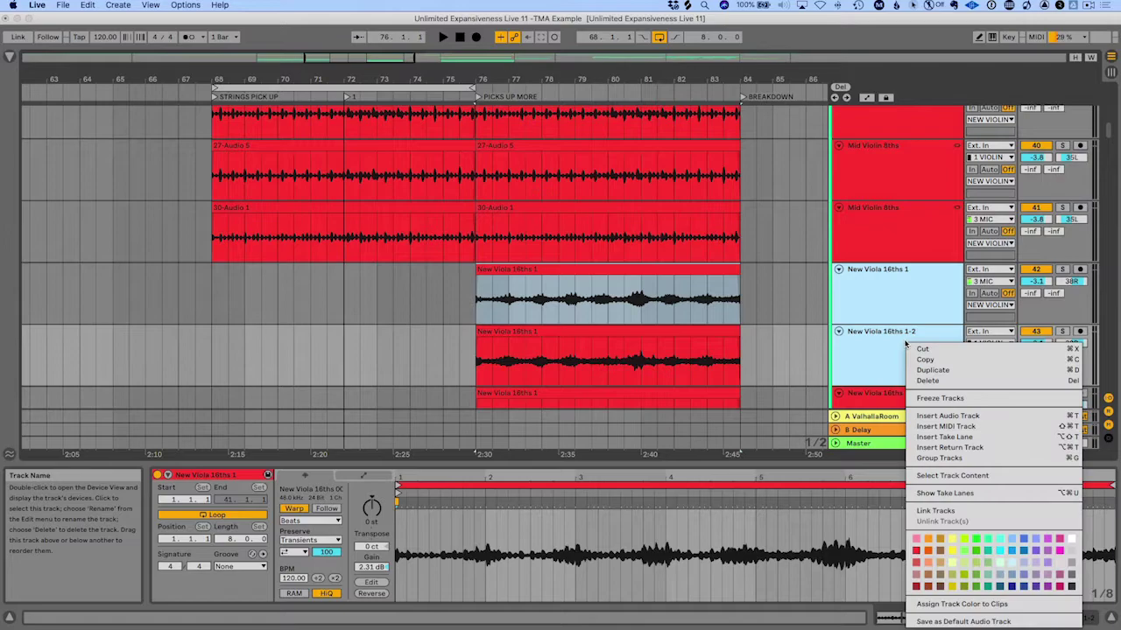
pyautogui.click(935, 512)
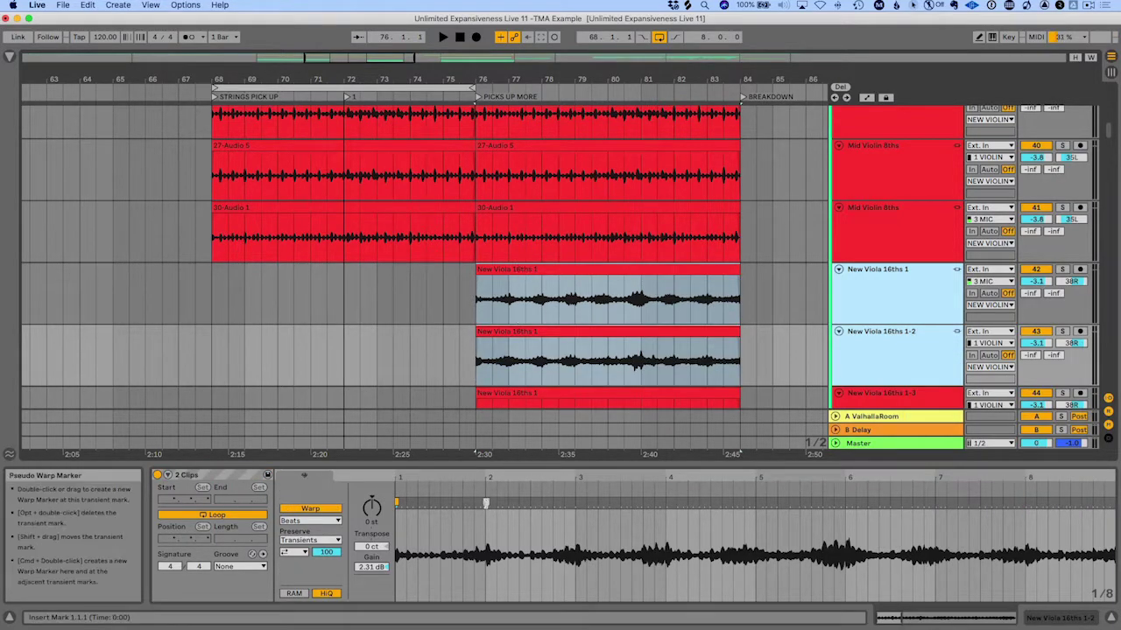
pyautogui.doubleClick(487, 501)
pyautogui.moveTo(486, 502)
pyautogui.mouseDown()
pyautogui.moveTo(509, 501)
pyautogui.moveTo(488, 503)
pyautogui.mouseUp()
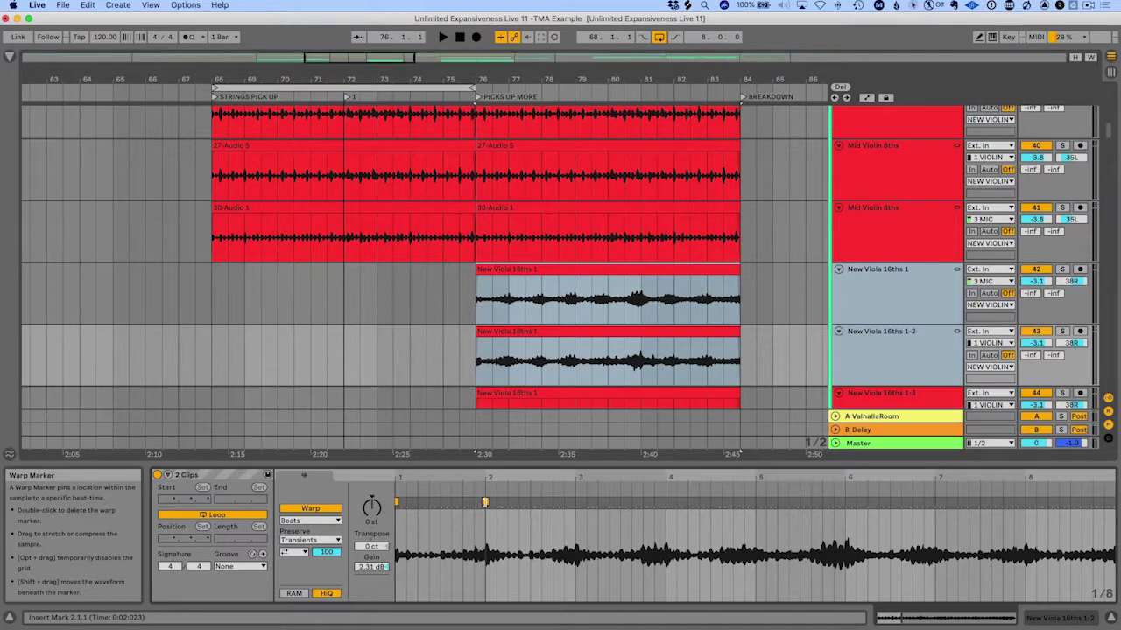
pyautogui.moveTo(485, 503)
pyautogui.mouseDown()
pyautogui.moveTo(476, 503)
pyautogui.moveTo(487, 505)
pyautogui.mouseUp()
# - Split the linked mid violin clips at bars 72 and 73 and delete the one-bar section between the cuts
pyautogui.click(479, 347)
pyautogui.scroll(3, 479, 347)
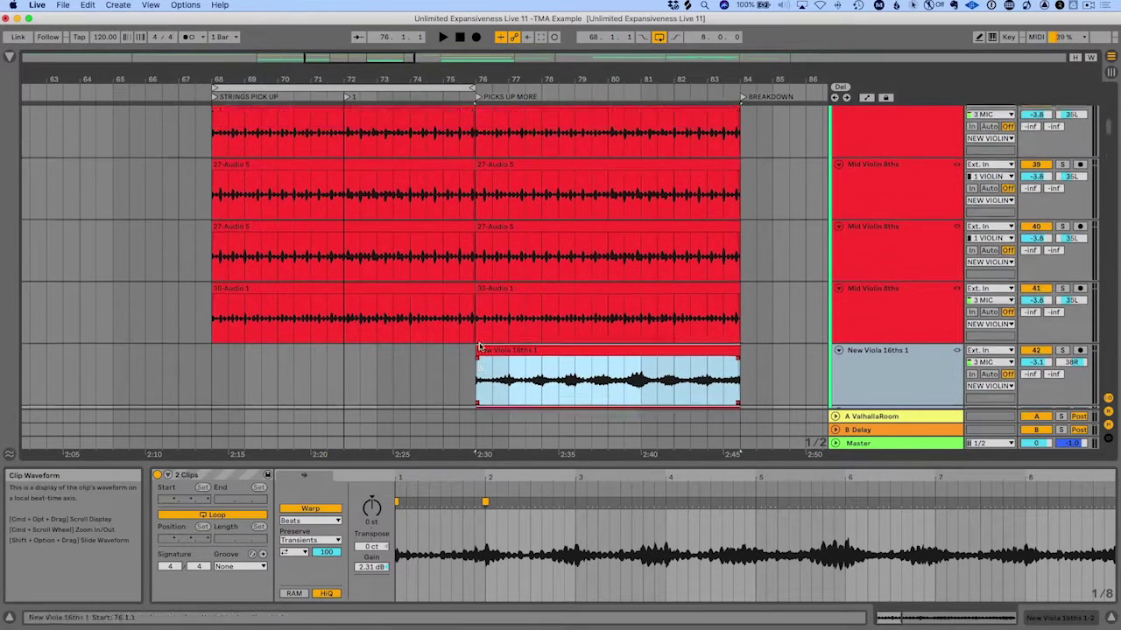
pyautogui.scroll(2, 479, 348)
pyautogui.moveTo(382, 252); pyautogui.dragTo(340, 253)
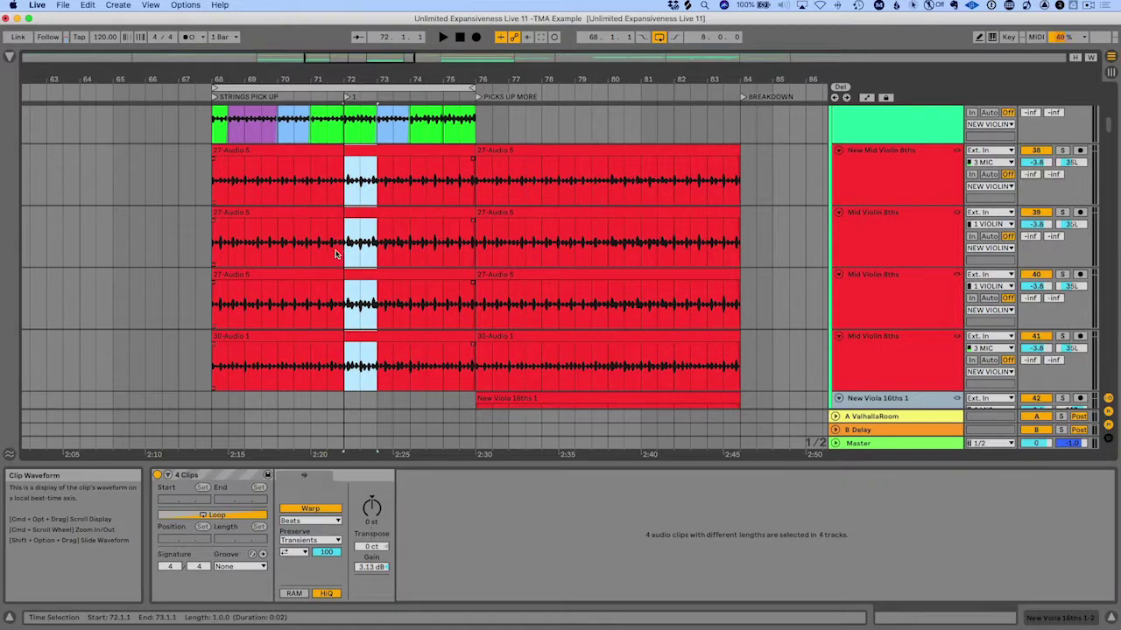
pyautogui.press('super+e')
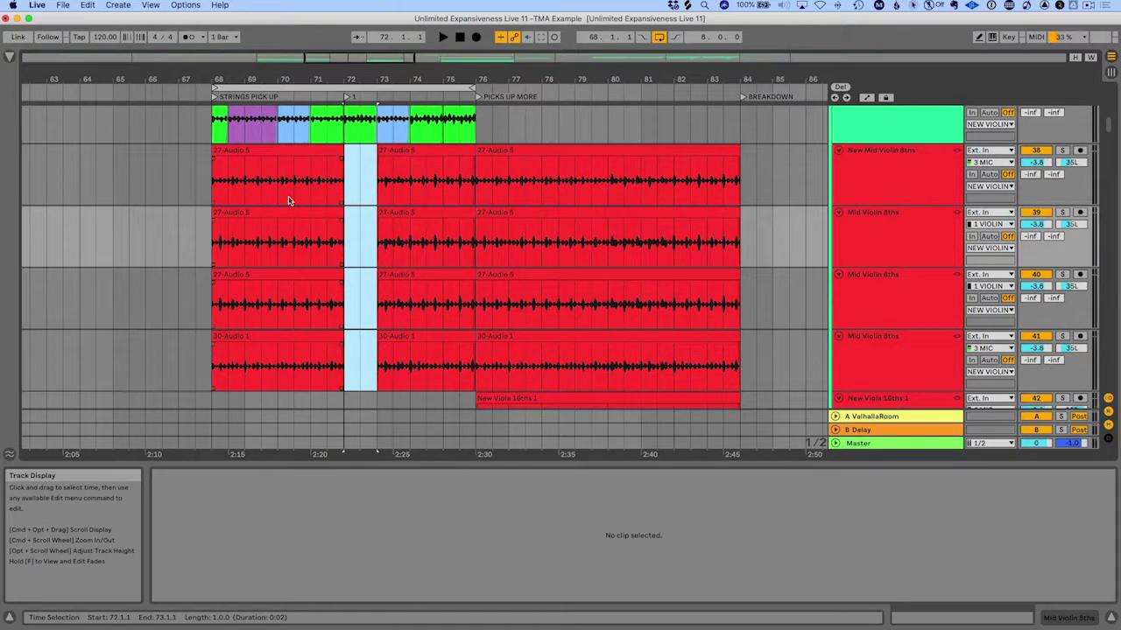
# - Undo the deletion of the one-bar section at bar 72 in the linked mid violin tracks
pyautogui.moveTo(309, 188); pyautogui.dragTo(348, 313)
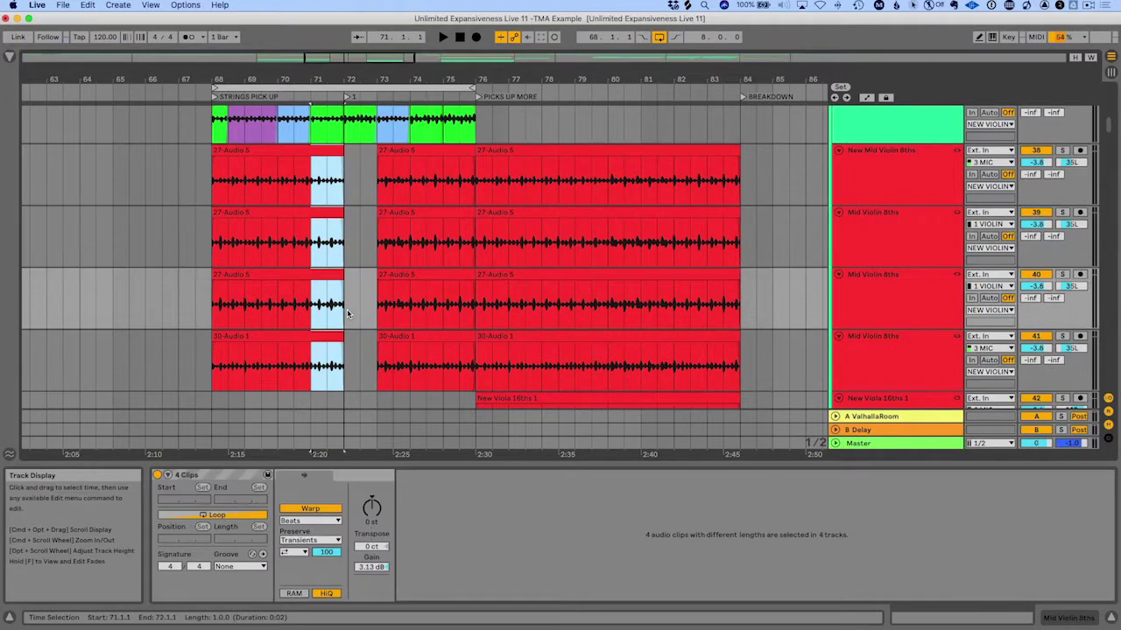
pyautogui.press('super+z')
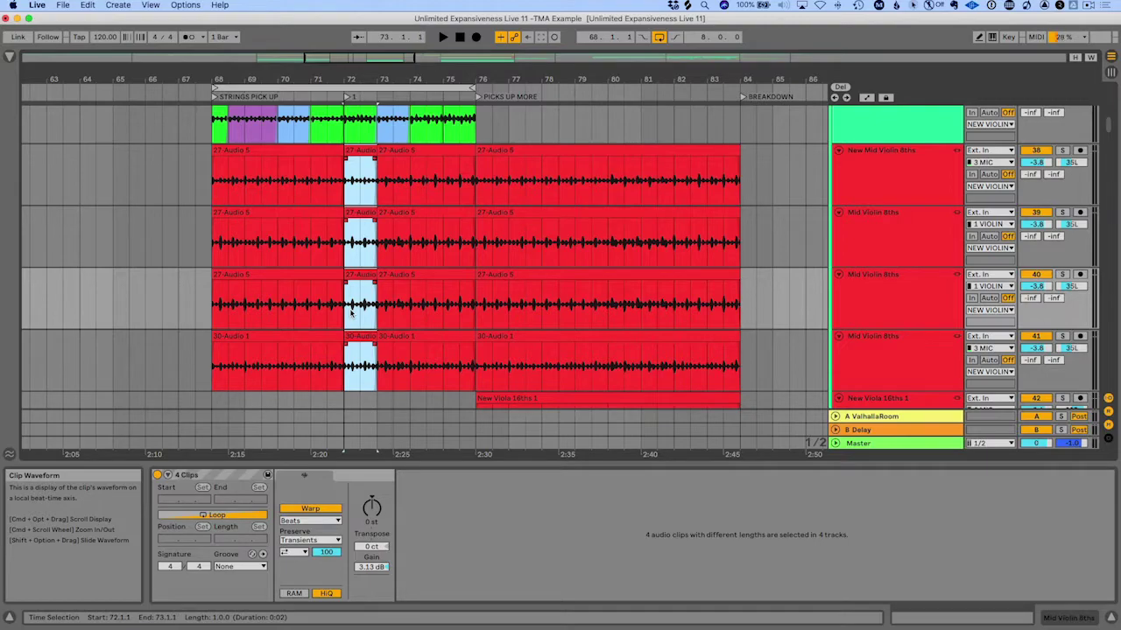
# - Link all six tracks from New Mid Violin 8ths through New Viola 16ths 1-2 into one group
pyautogui.click(876, 355)
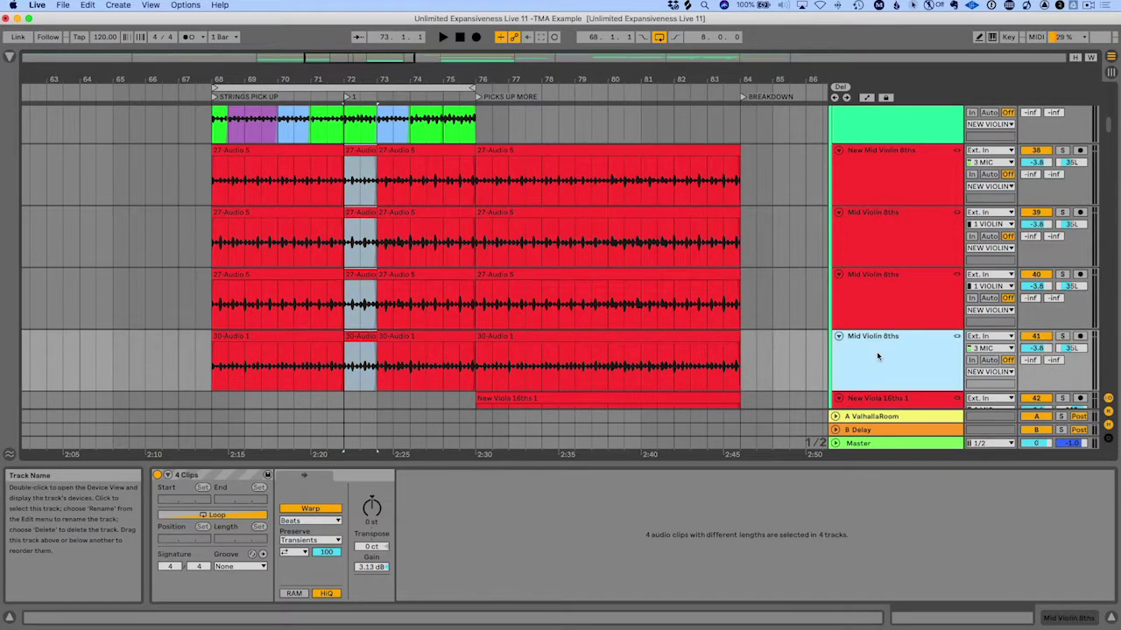
pyautogui.keyDown('shift'); pyautogui.click(906, 186); pyautogui.keyUp('shift')
pyautogui.scroll(-1, 928, 339)
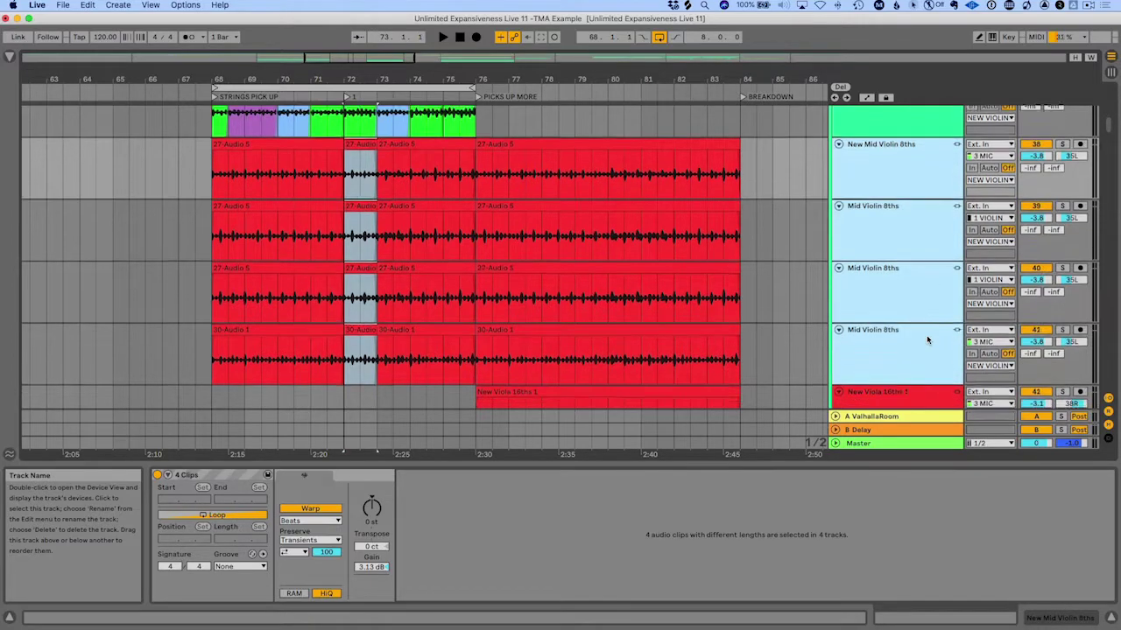
pyautogui.scroll(-5, 928, 339)
pyautogui.keyDown('shift'); pyautogui.click(935, 344); pyautogui.keyUp('shift')
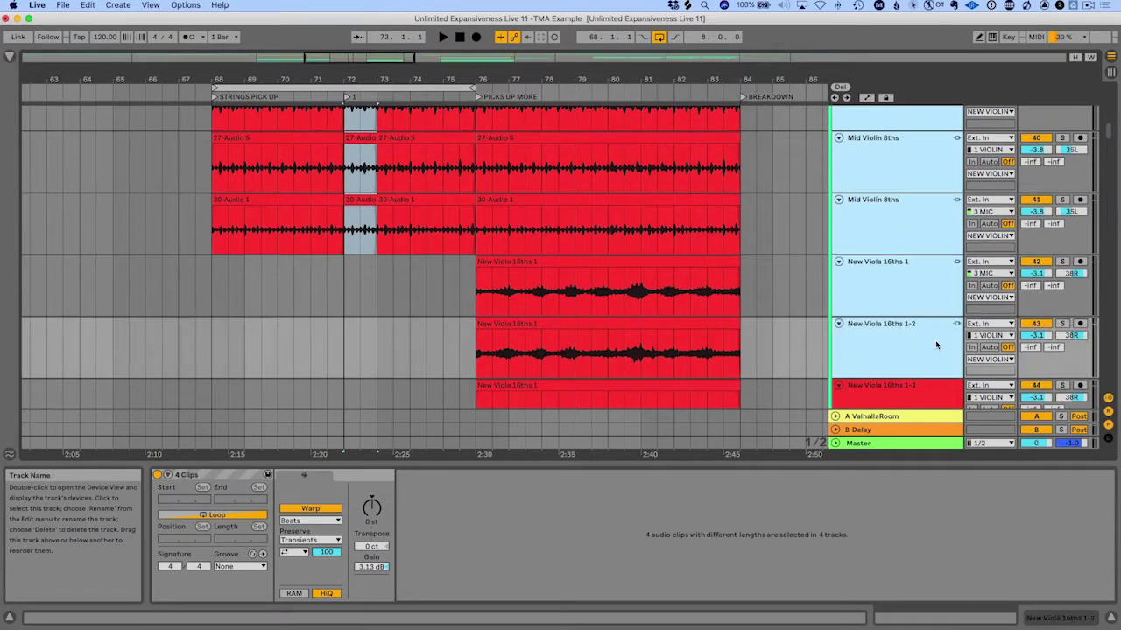
pyautogui.rightClick(935, 344)
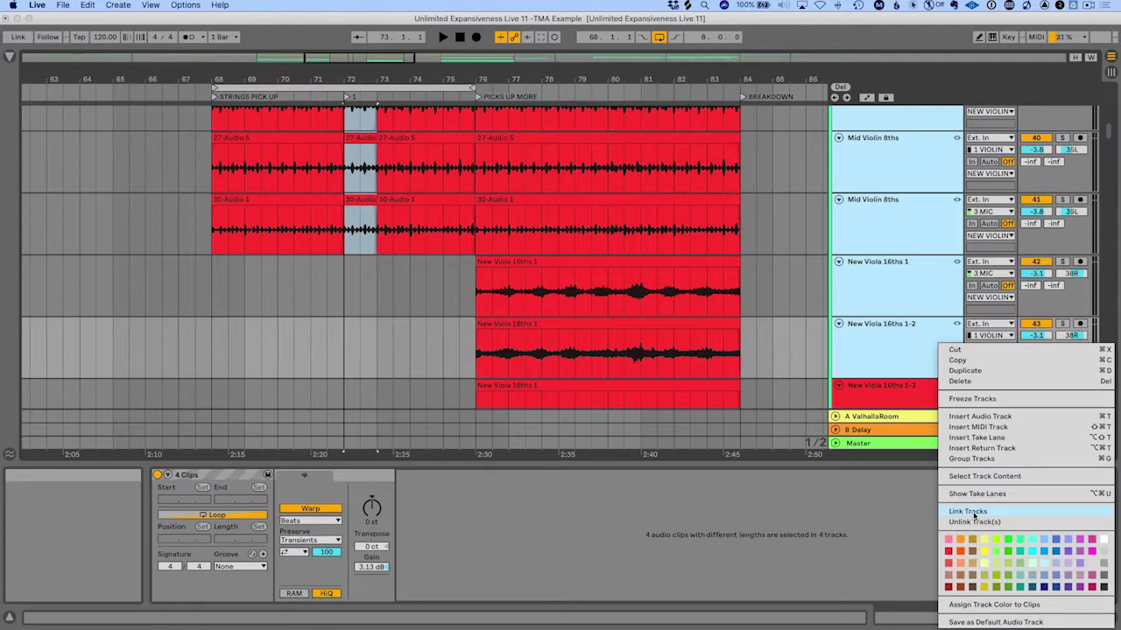
pyautogui.click(973, 512)
# - Clear the time selection, select every track linked to New Viola 16ths 1-2, and check which tracks the group covers
pyautogui.click(928, 342)
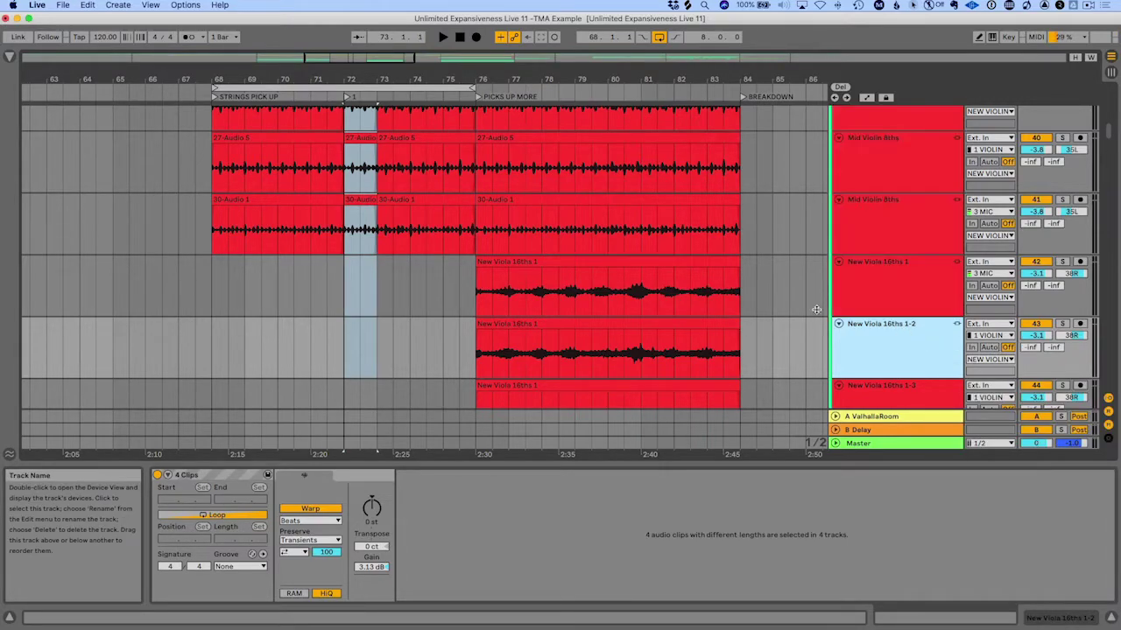
pyautogui.click(790, 310)
pyautogui.click(957, 325)
pyautogui.scroll(1, 956, 325)
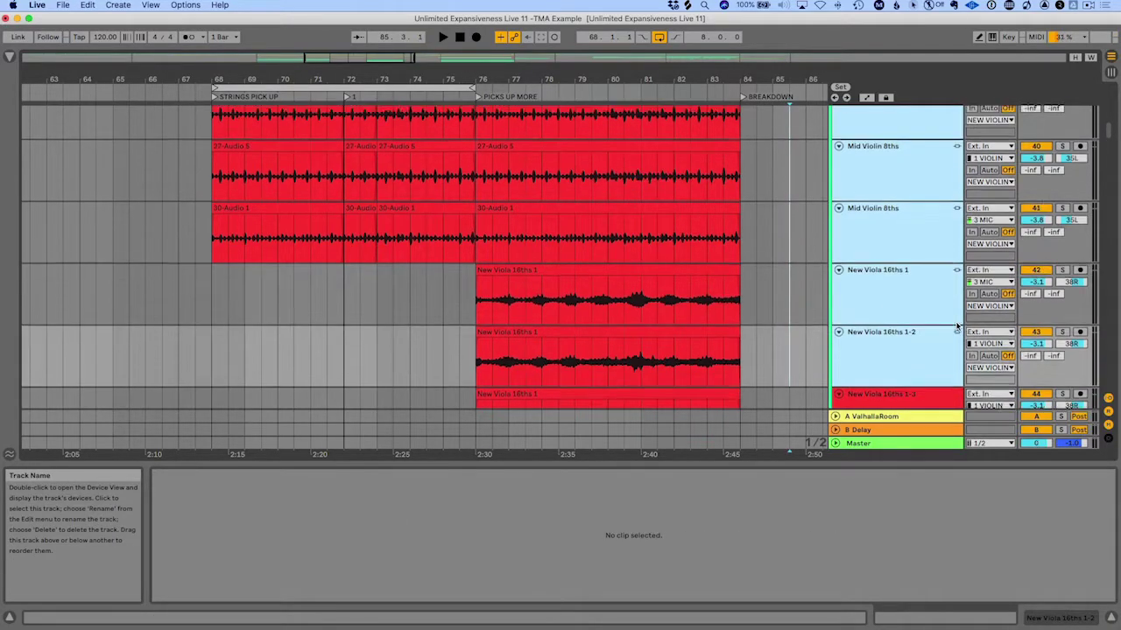
pyautogui.scroll(3, 957, 326)
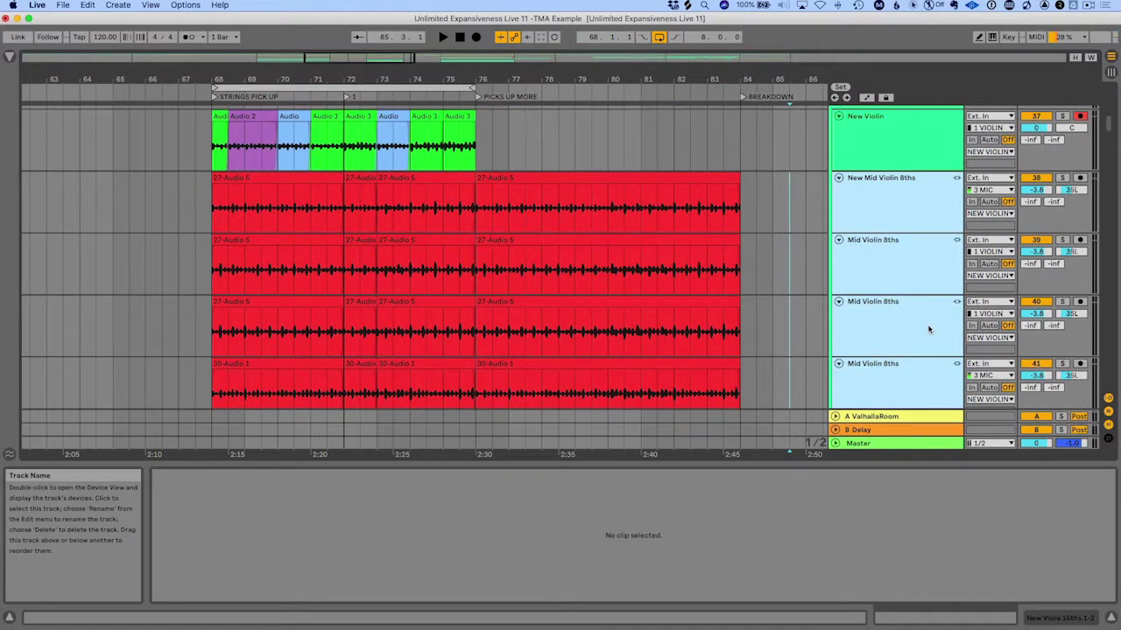
pyautogui.scroll(-5, 929, 328)
# - Unlink only the track New Viola 16ths 1-2 from the linked group
pyautogui.click(877, 272)
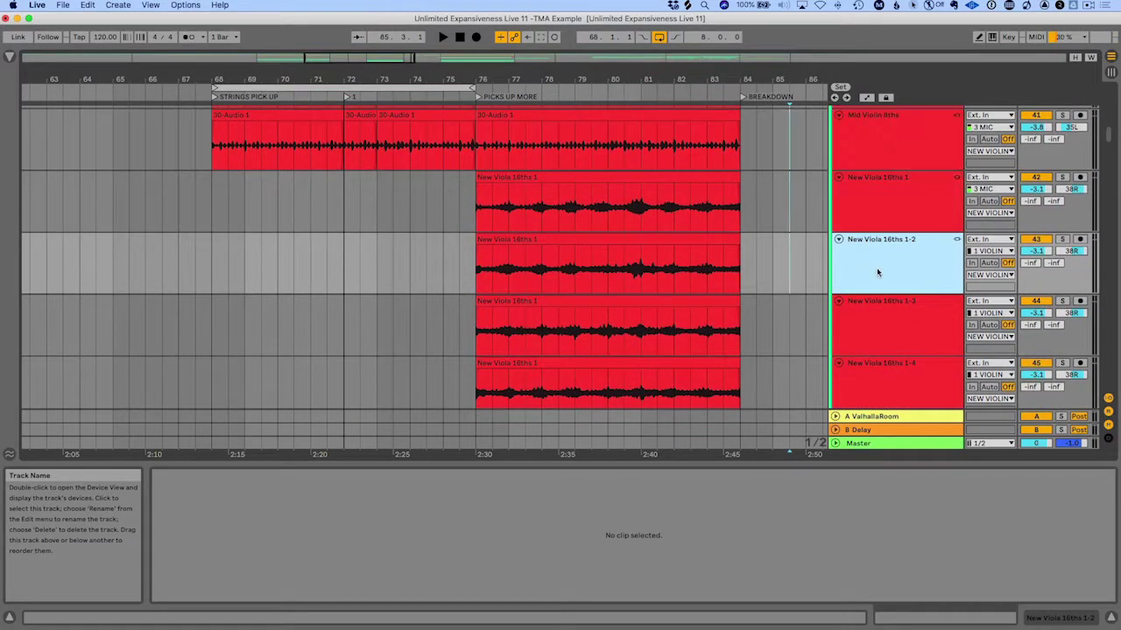
pyautogui.rightClick(878, 272)
pyautogui.press('Escape')
pyautogui.scroll(2, 884, 254)
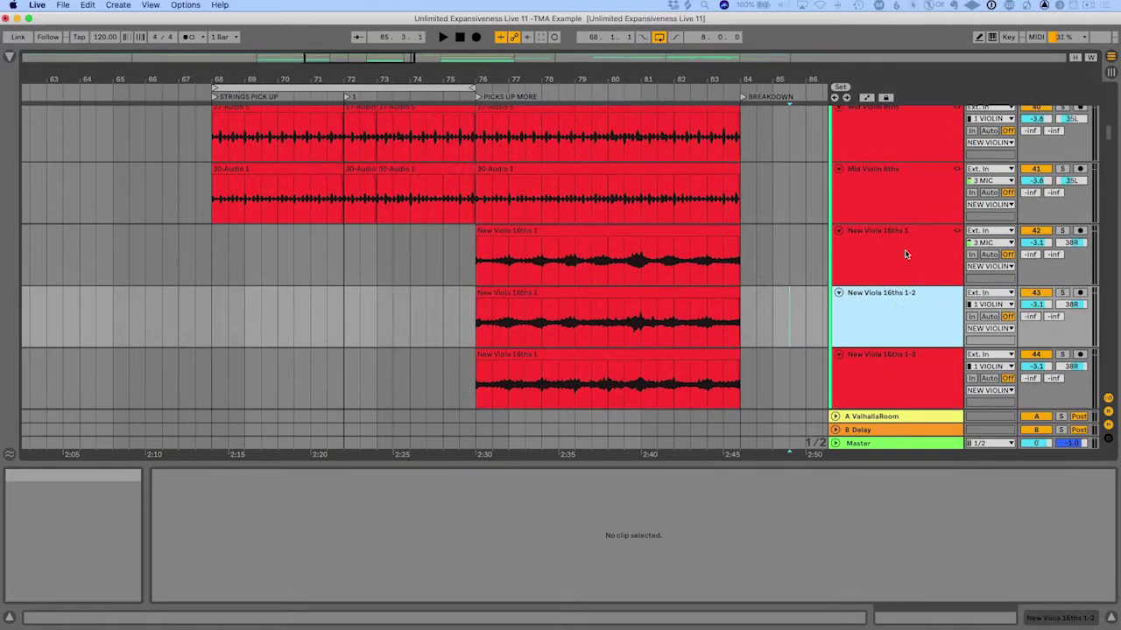
# - Select all tracks still linked to New Viola 16ths 1
pyautogui.click(913, 253)
pyautogui.scroll(2, 928, 254)
pyautogui.click(957, 264)
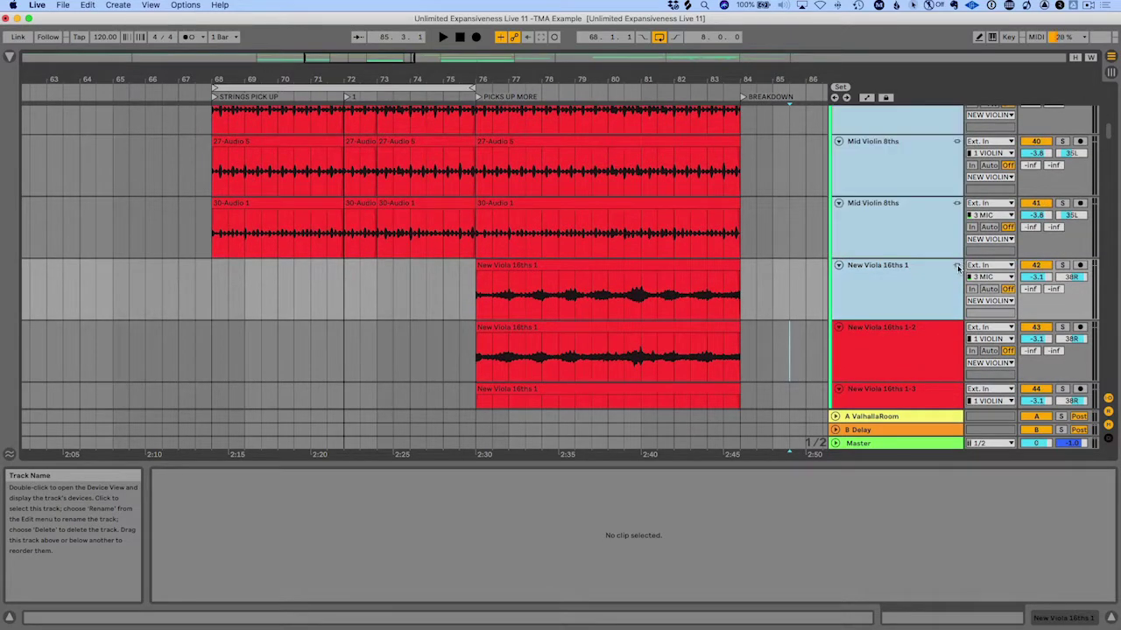
# - Arm the linked violin and viola tracks for recording together and disarm them again
pyautogui.click(1080, 264)
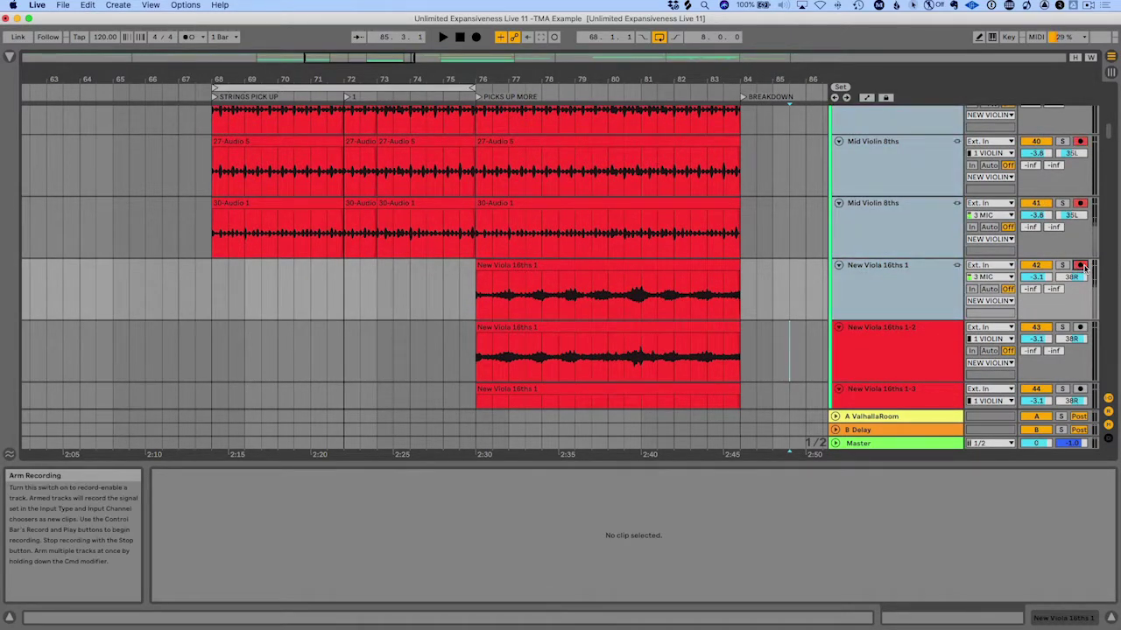
pyautogui.scroll(1, 1082, 277)
pyautogui.scroll(1, 1082, 289)
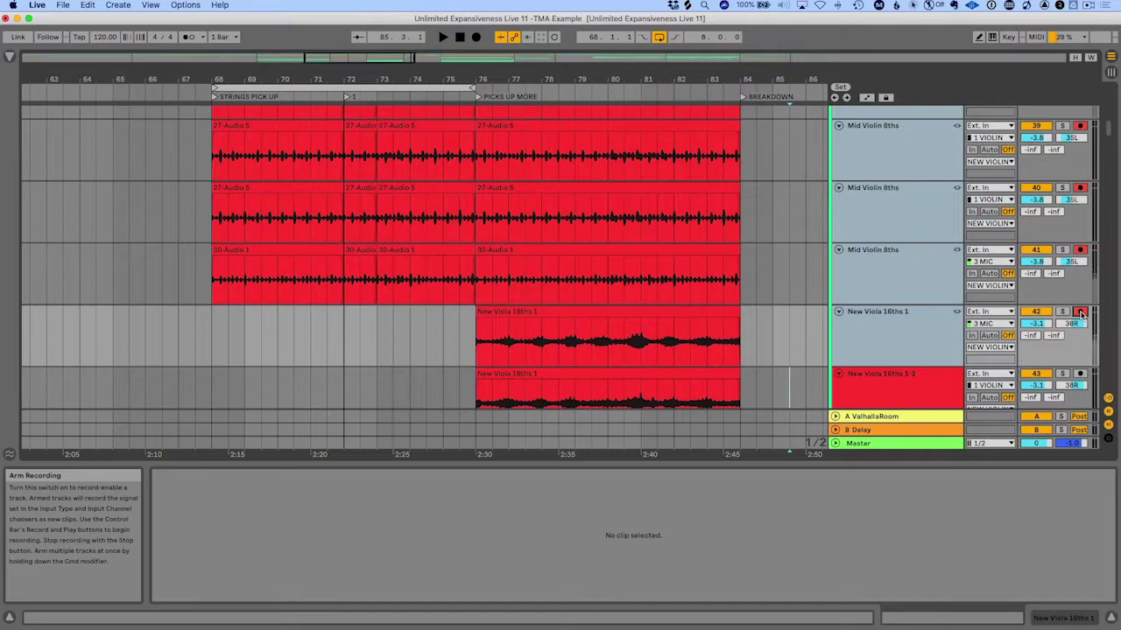
pyautogui.click(1080, 313)
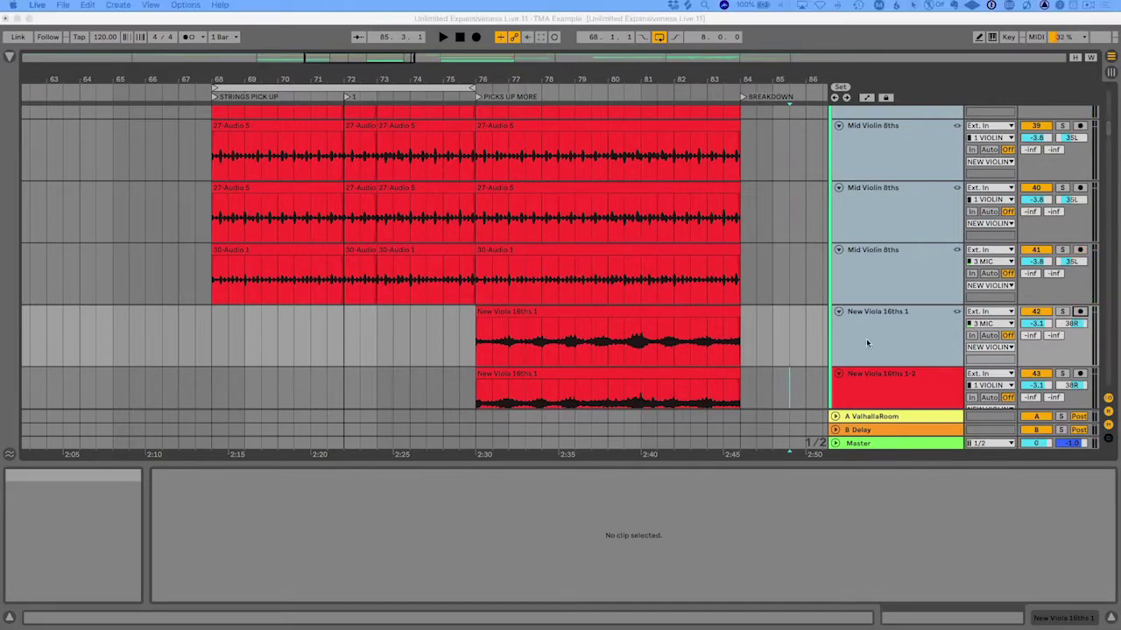
pyautogui.scroll(3, 866, 338)
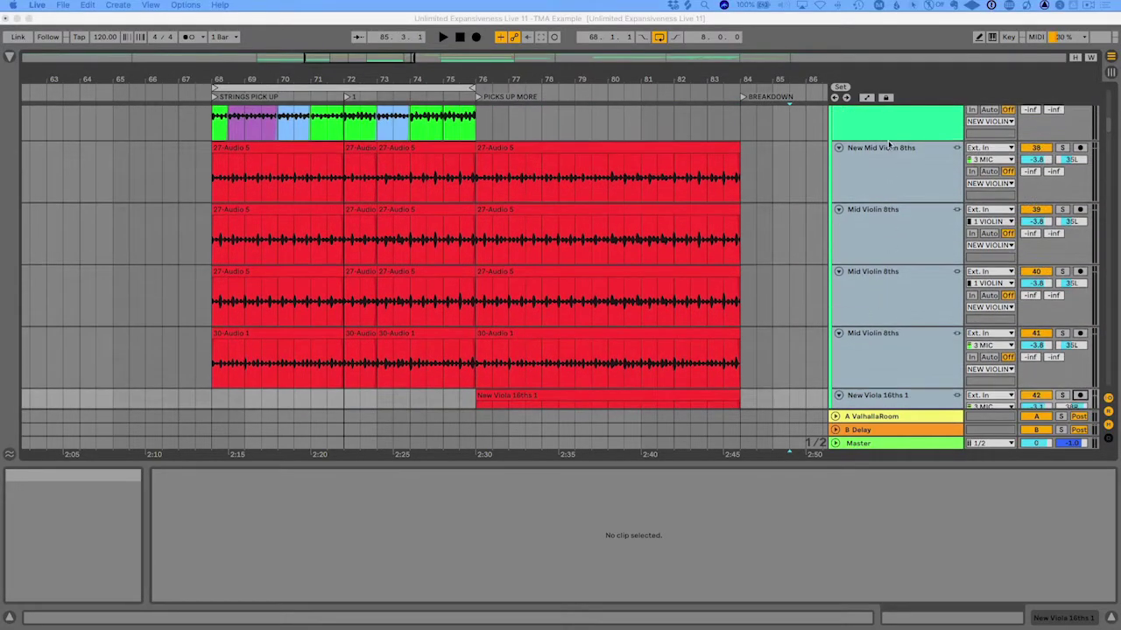
# - Select all the tracks linked to New Mid Violin 8ths and New Viola 16ths 1 and unlink them
pyautogui.click(878, 175)
pyautogui.click(877, 182)
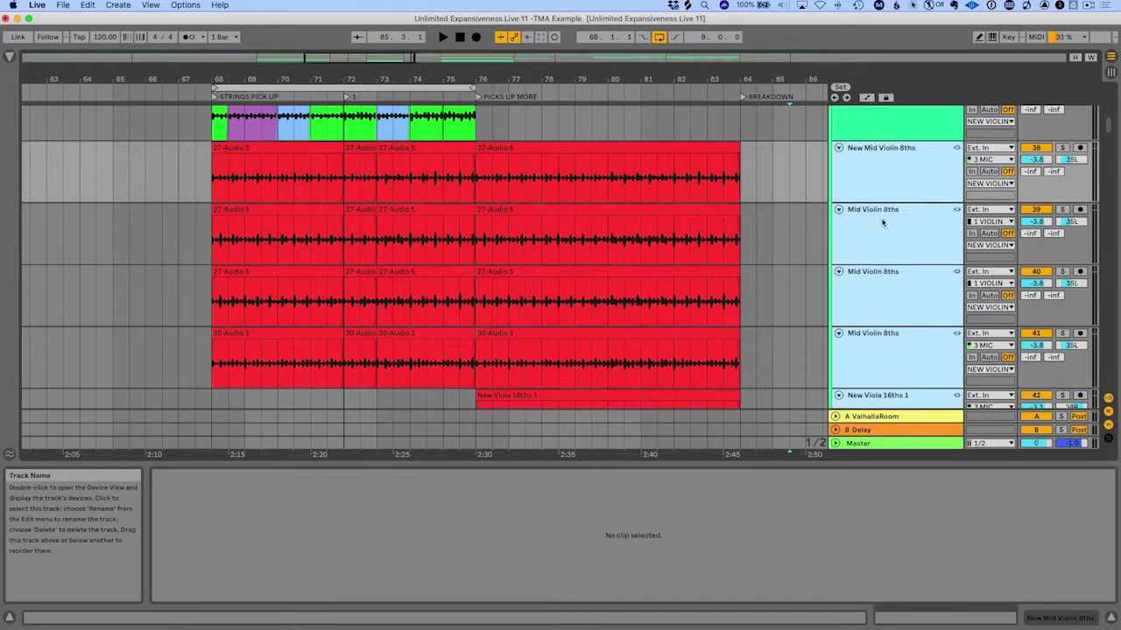
pyautogui.scroll(-1, 882, 223)
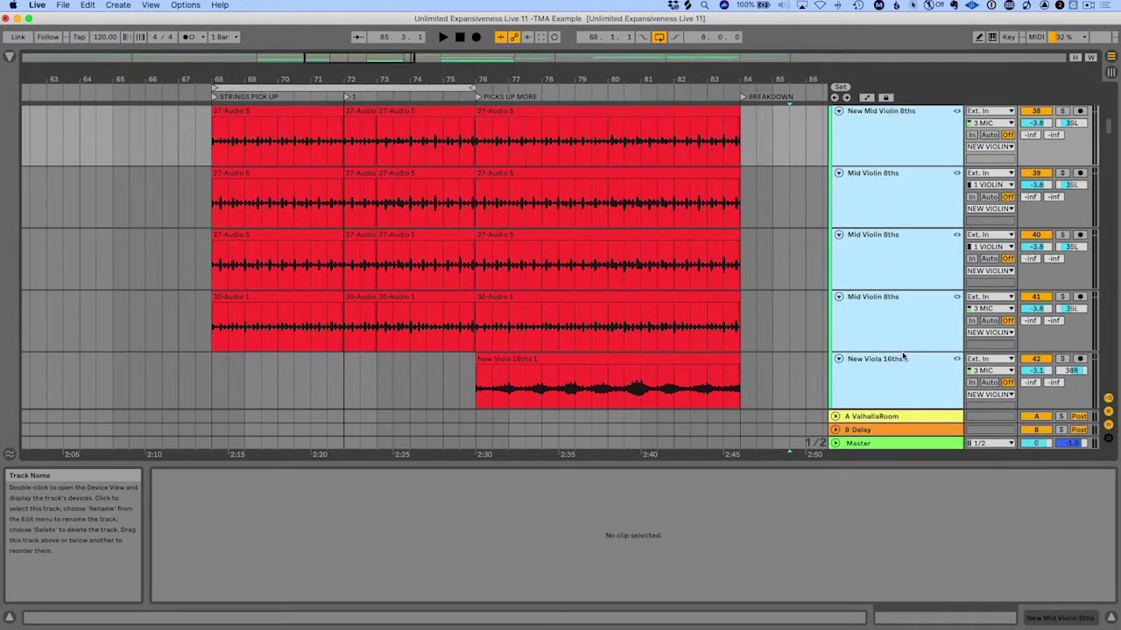
pyautogui.click(901, 383)
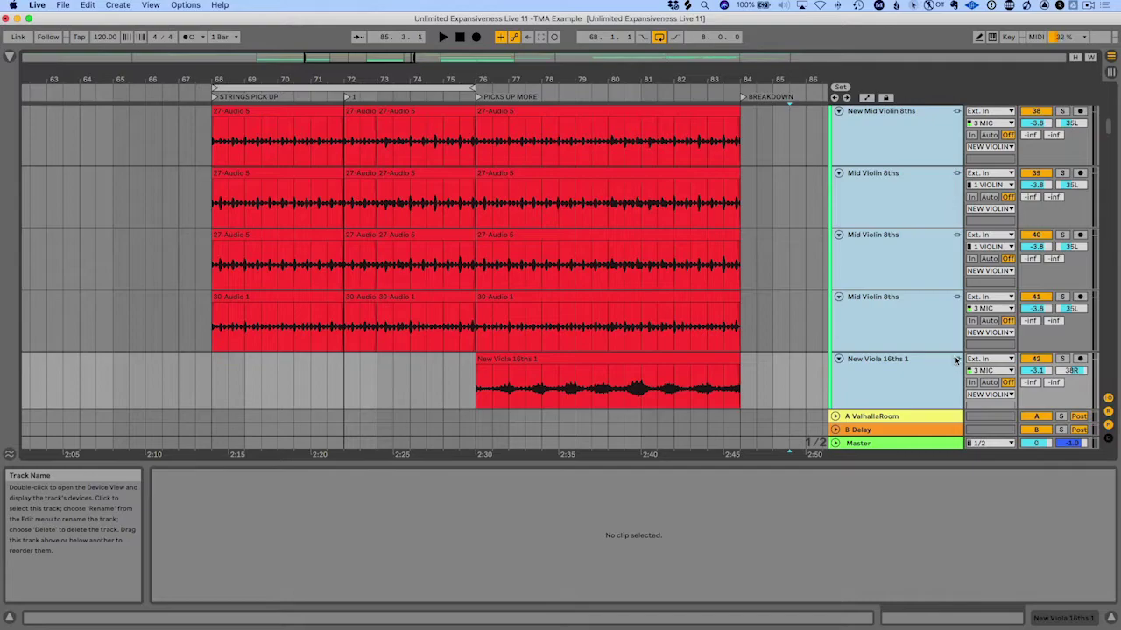
pyautogui.rightClick(928, 368)
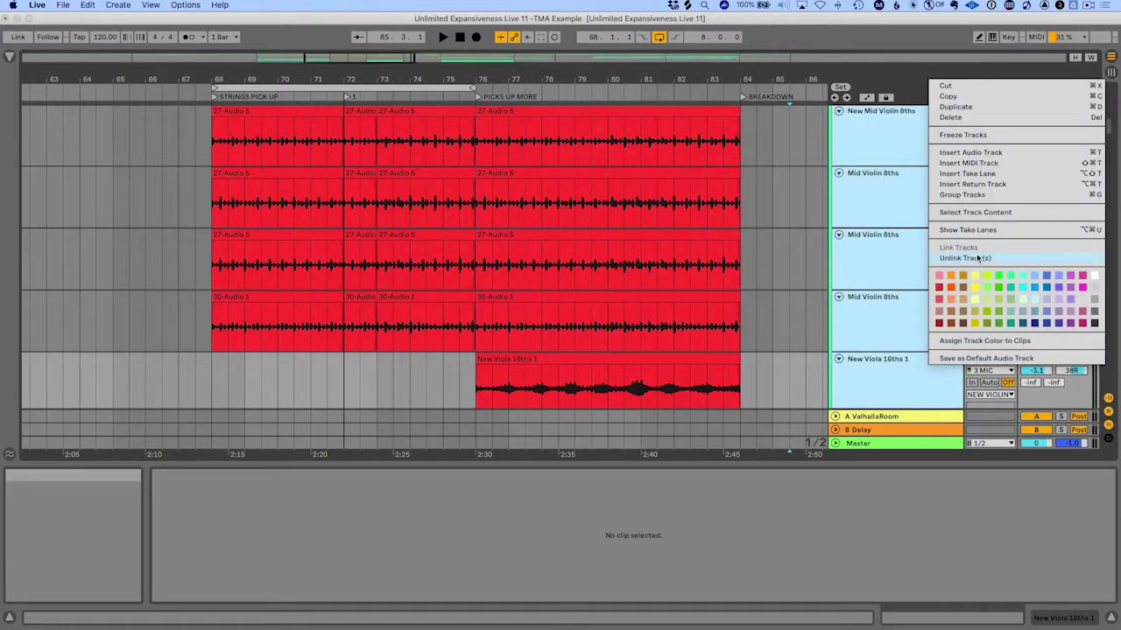
pyautogui.click(978, 258)
# - Group the tracks from New Mid Violin 8ths through New Viola 16ths 1
pyautogui.click(903, 382)
pyautogui.scroll(3, 906, 350)
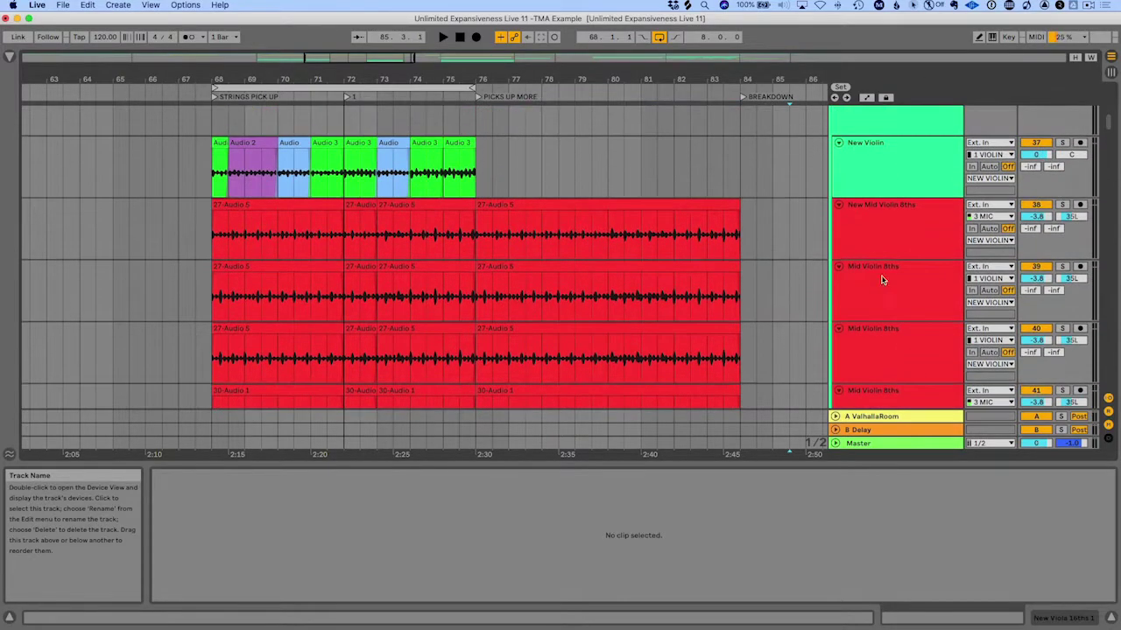
pyautogui.keyDown('shift'); pyautogui.click(879, 238); pyautogui.keyUp('shift')
pyautogui.press('super+g')
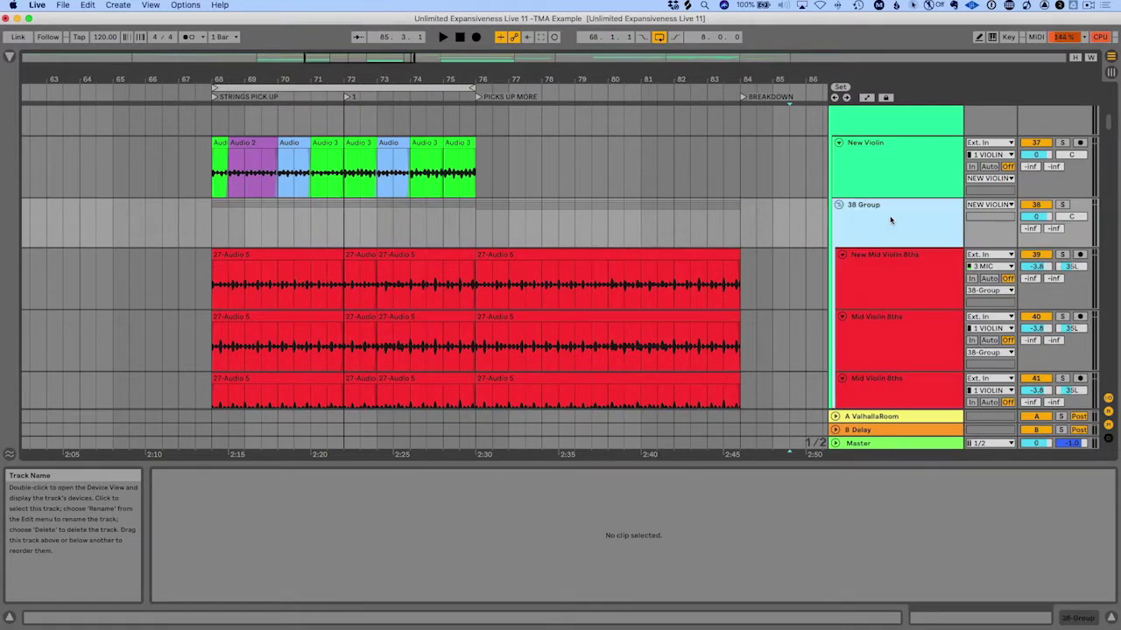
# - Link the tracks through their new group track and check which tracks inside the group are linked
pyautogui.rightClick(890, 219)
pyautogui.click(921, 381)
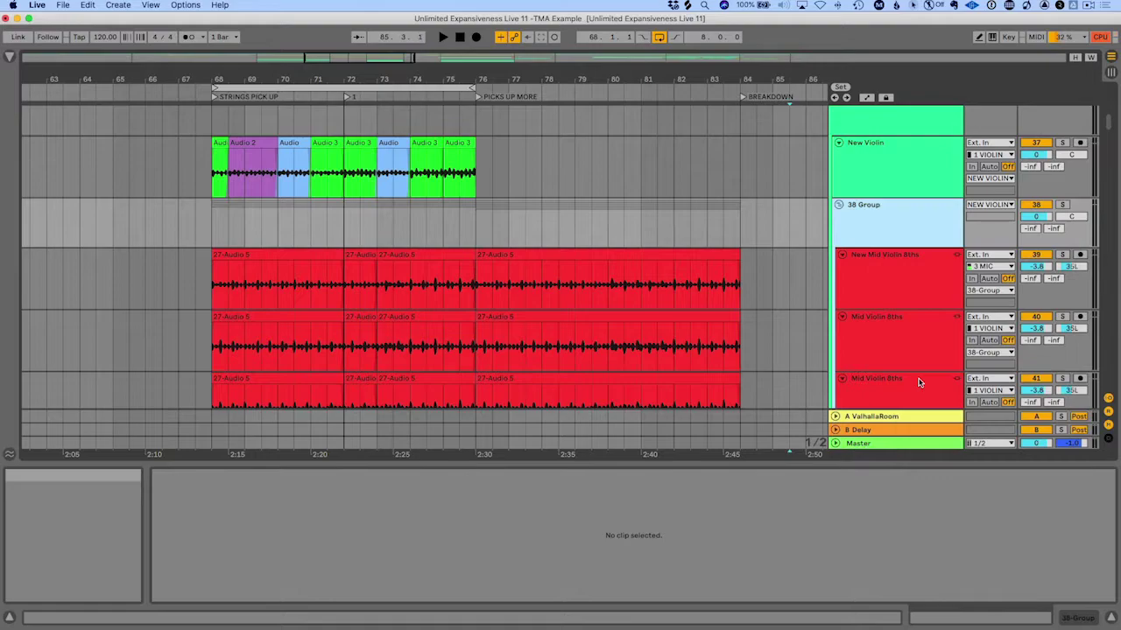
pyautogui.scroll(-8, 909, 307)
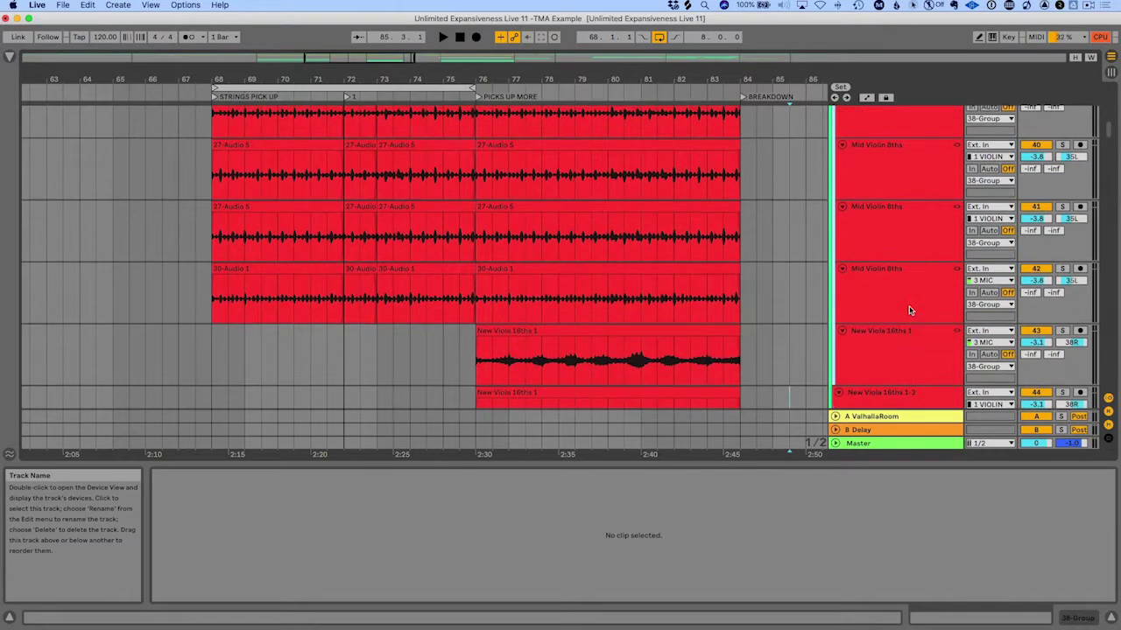
pyautogui.scroll(4, 909, 311)
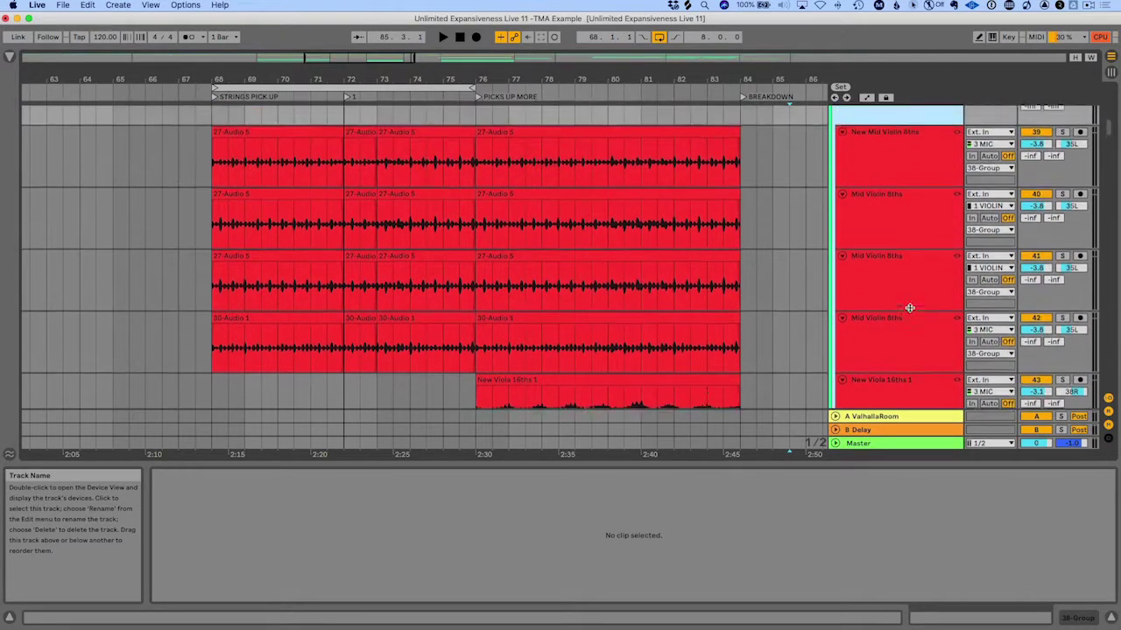
pyautogui.scroll(4, 634, 301)
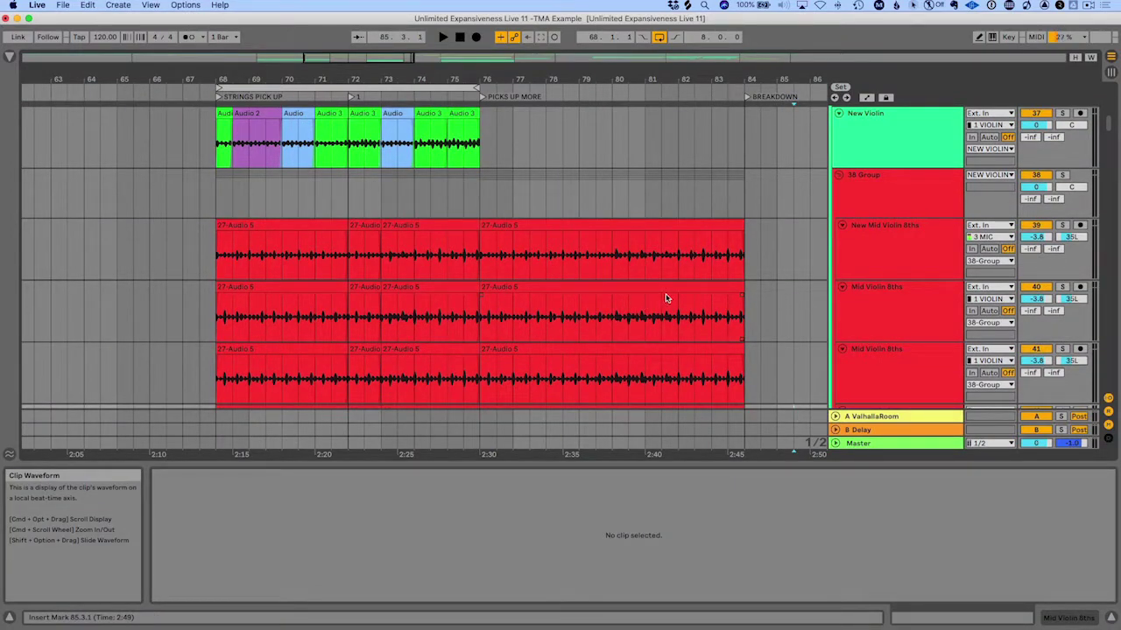
# - Insert an audio track directly below New Violin
pyautogui.scroll(1, 666, 299)
pyautogui.click(870, 167)
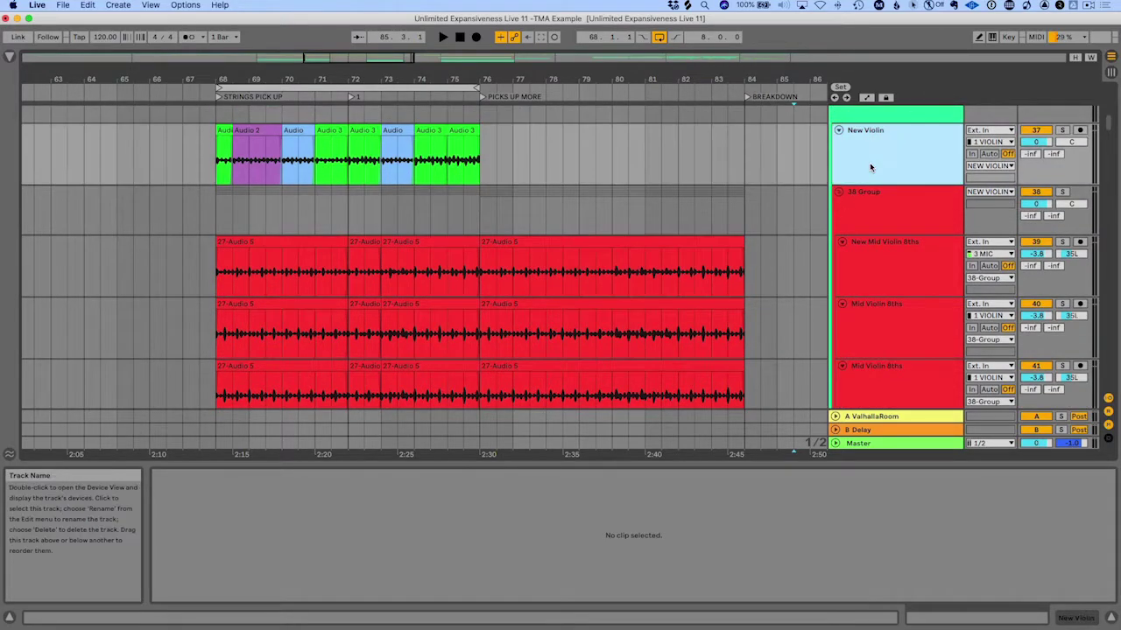
pyautogui.press('super+t')
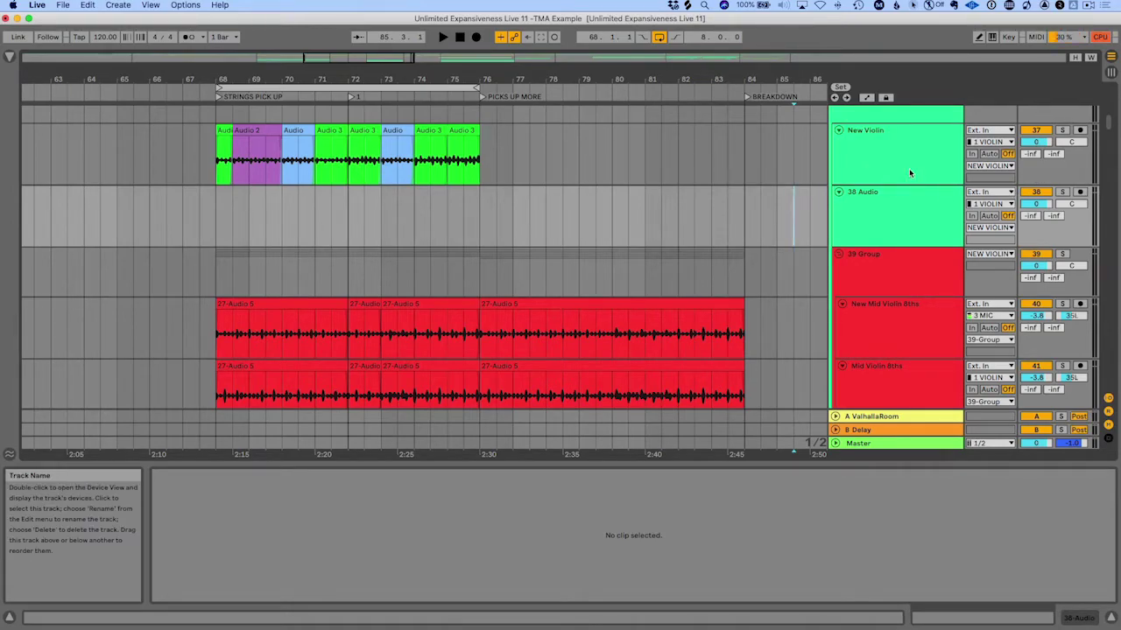
# - Delete the audio track inserted below New Violin and ungroup the violin and viola group
pyautogui.click(876, 230)
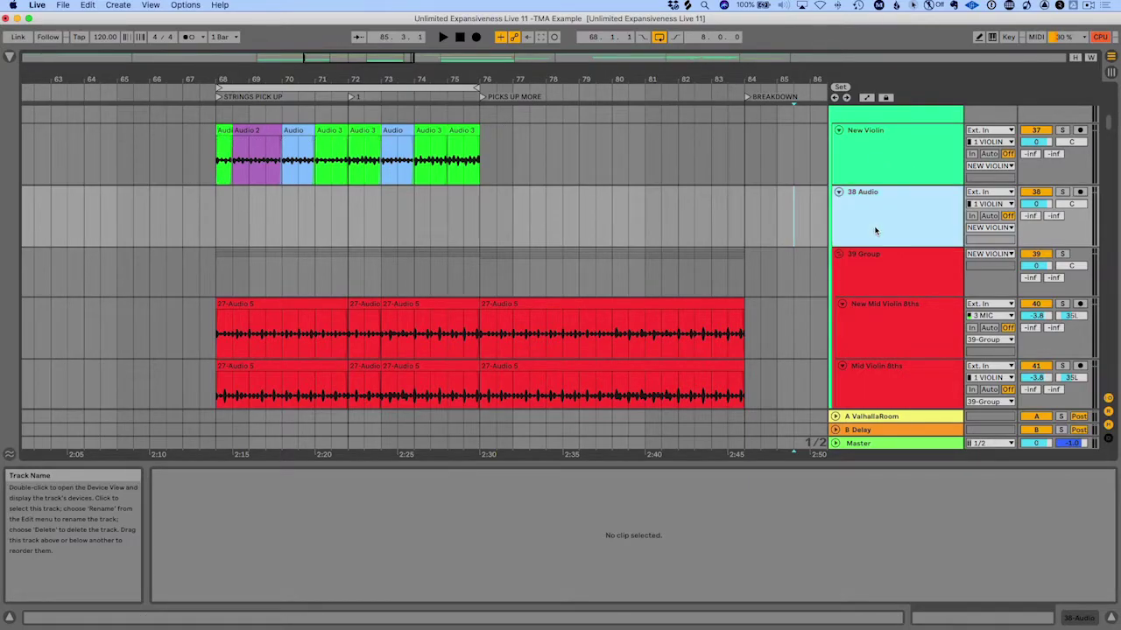
pyautogui.press('Delete')
pyautogui.rightClick(874, 211)
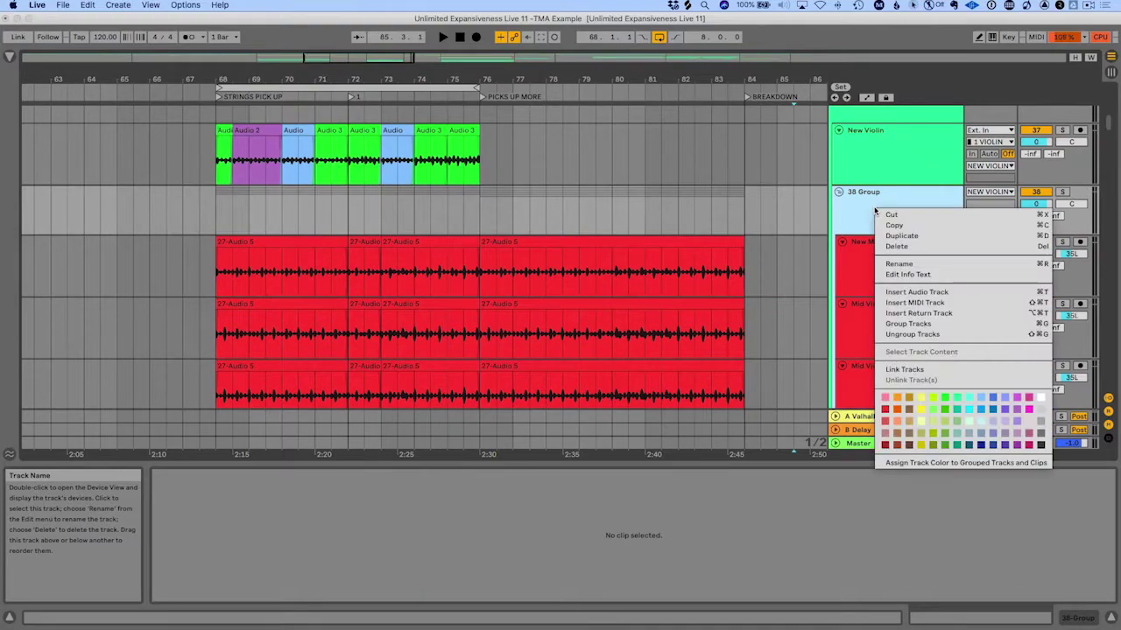
pyautogui.click(919, 337)
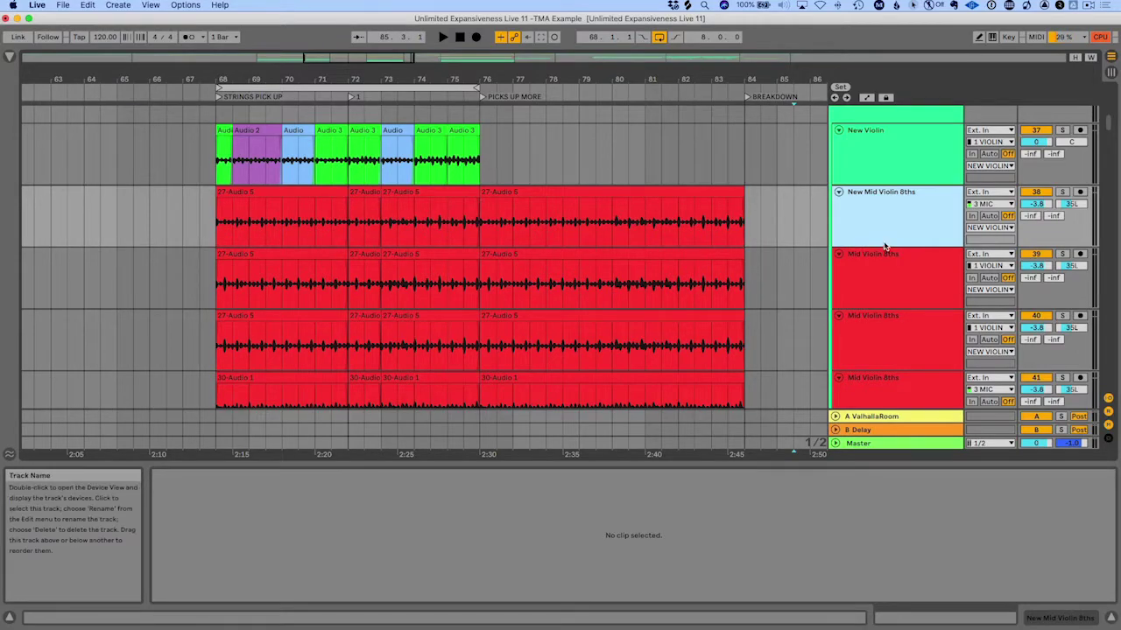
# - Insert three take lanes under the New Mid Violin 8ths track
pyautogui.rightClick(861, 207)
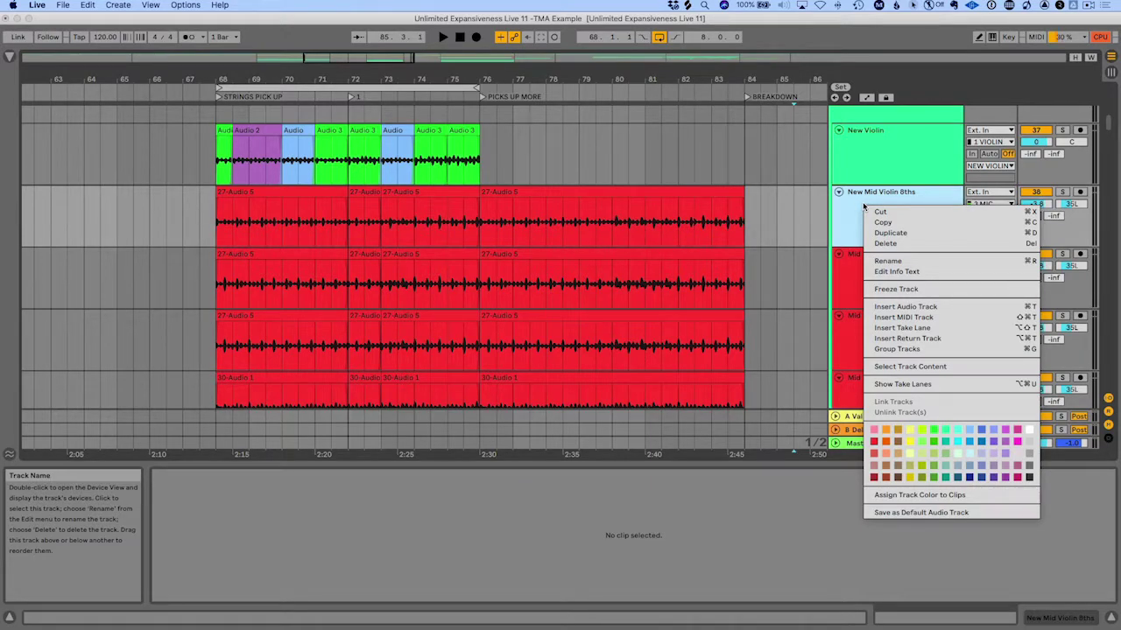
pyautogui.click(903, 328)
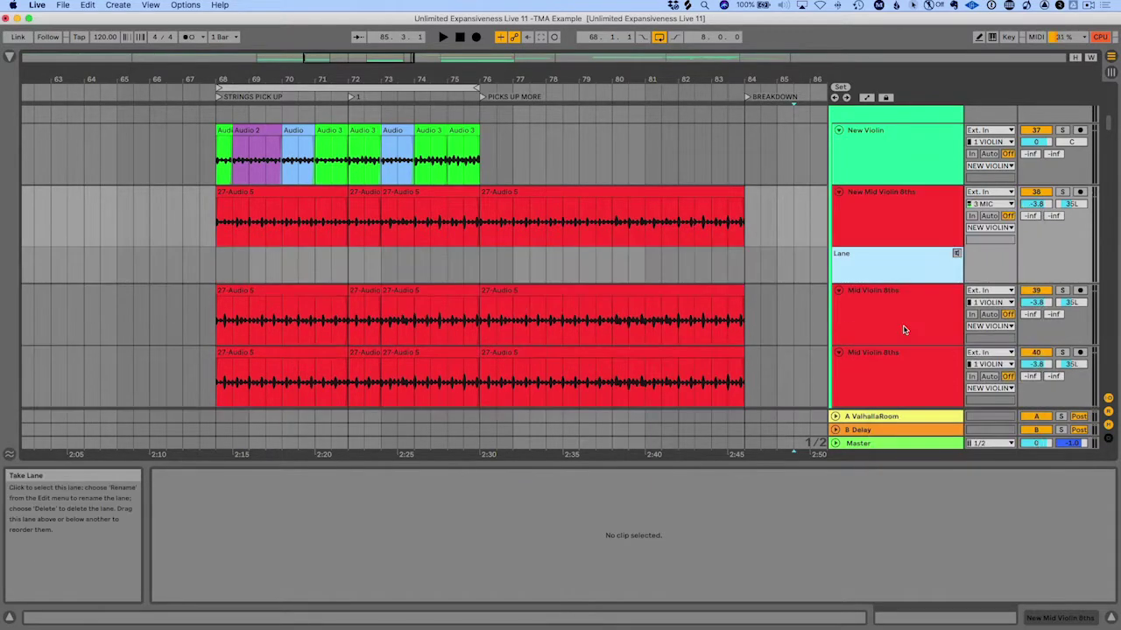
pyautogui.rightClick(894, 270)
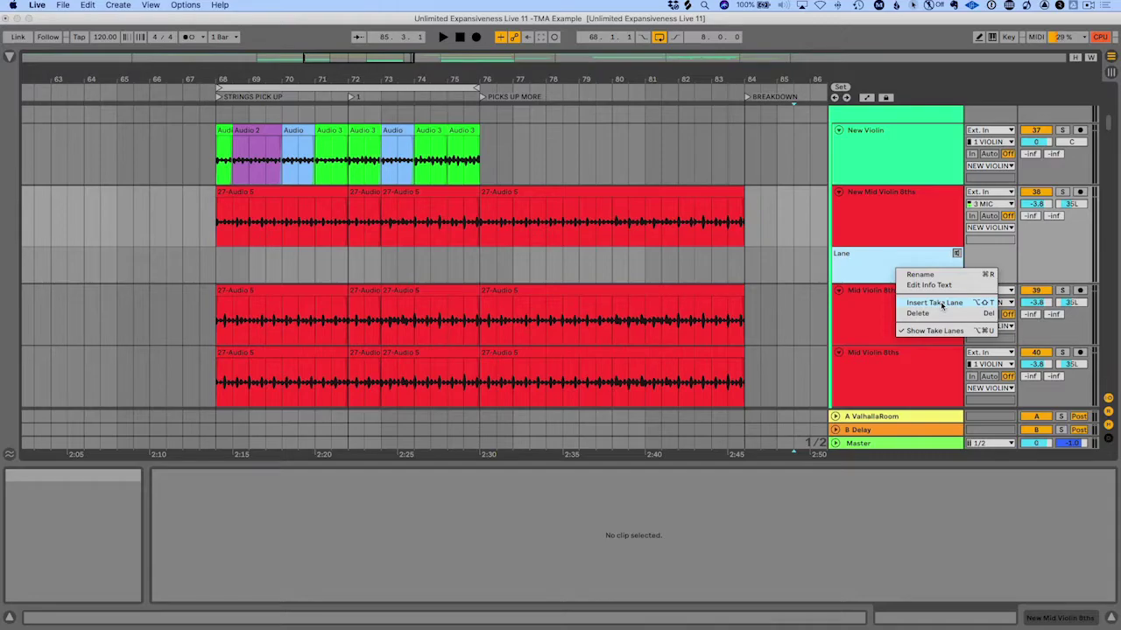
pyautogui.click(864, 269)
pyautogui.hotkey('alt', 'shift', 't')
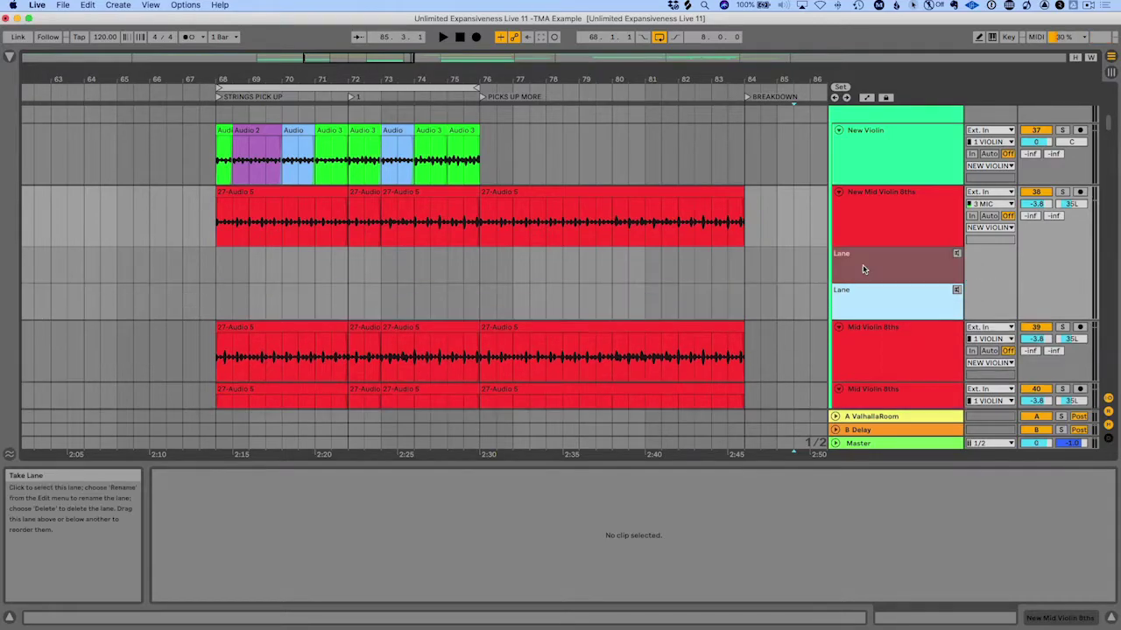
pyautogui.hotkey('alt', 'shift', 't')
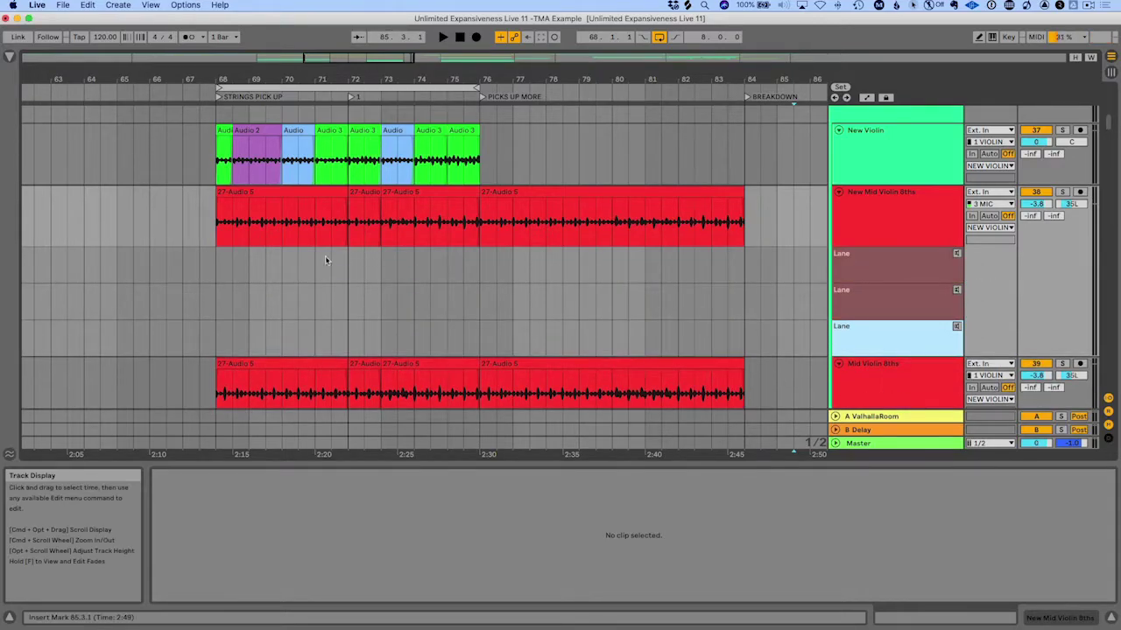
# - Move the bar 68 clips from the three Mid Violin 8ths tracks into the three take lanes of New Mid Violin 8ths, one per lane
pyautogui.moveTo(271, 362); pyautogui.dragTo(270, 280)
pyautogui.scroll(-2, 270, 294)
pyautogui.moveTo(257, 370); pyautogui.dragTo(266, 256)
pyautogui.scroll(-3, 264, 281)
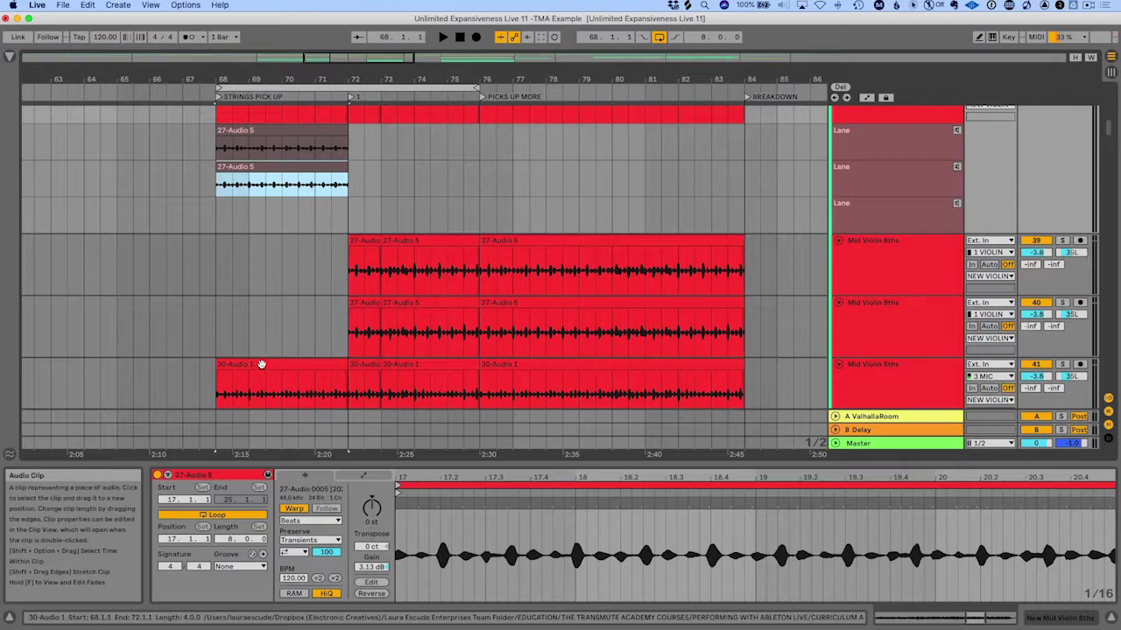
pyautogui.moveTo(257, 365); pyautogui.dragTo(271, 208)
# - Comp bar 70 of the first take lane into the New Mid Violin 8ths track and hide its take lanes
pyautogui.scroll(3, 272, 219)
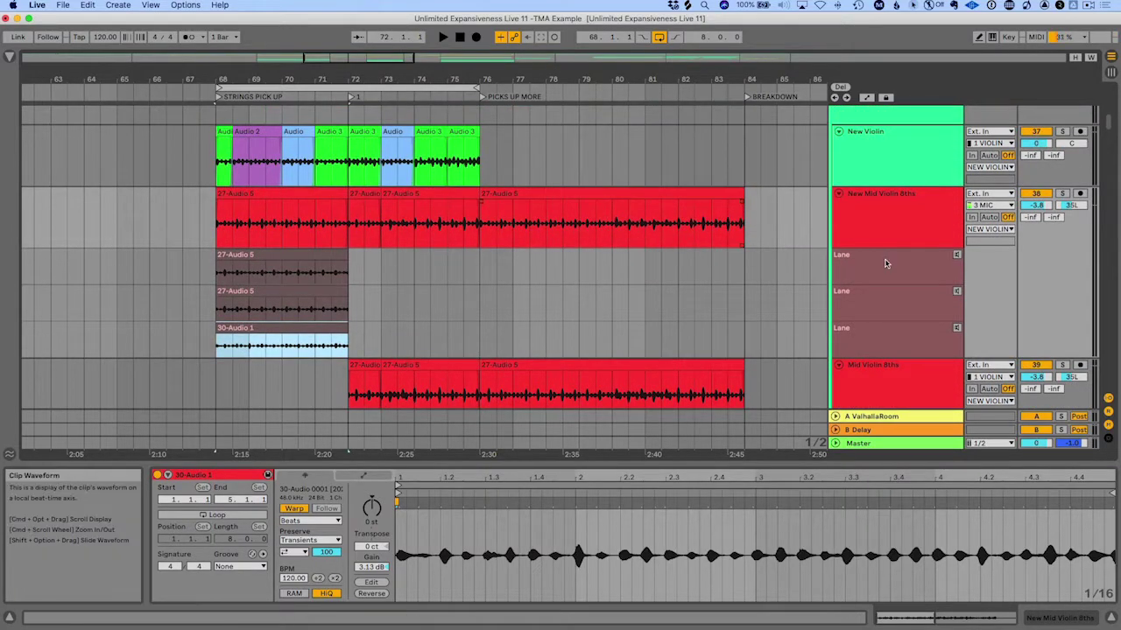
pyautogui.click(888, 225)
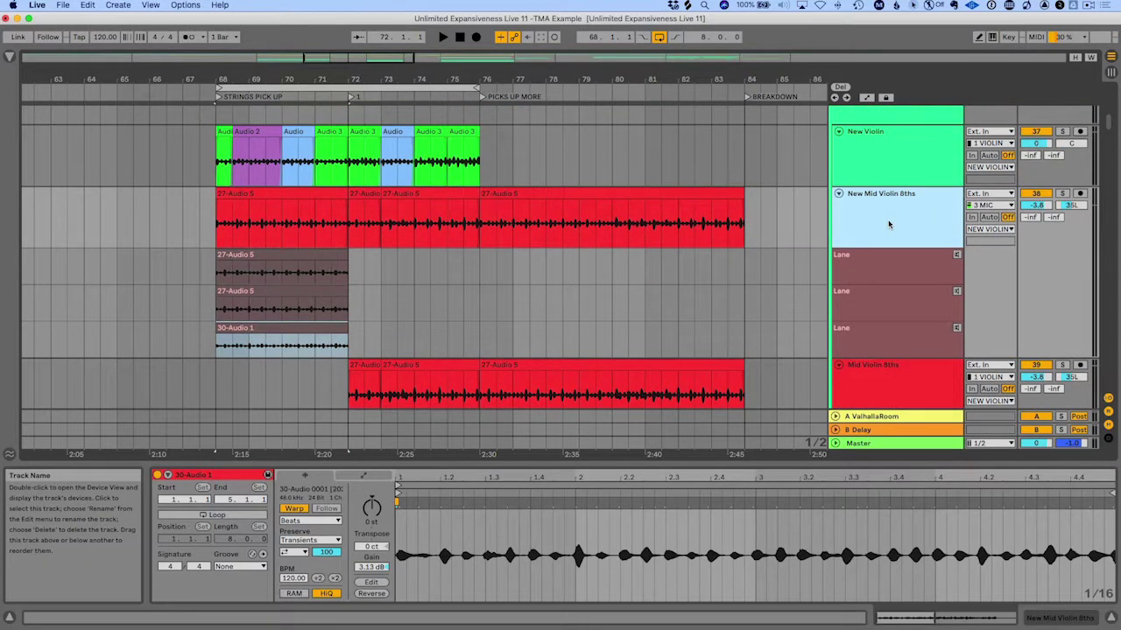
pyautogui.click(309, 275)
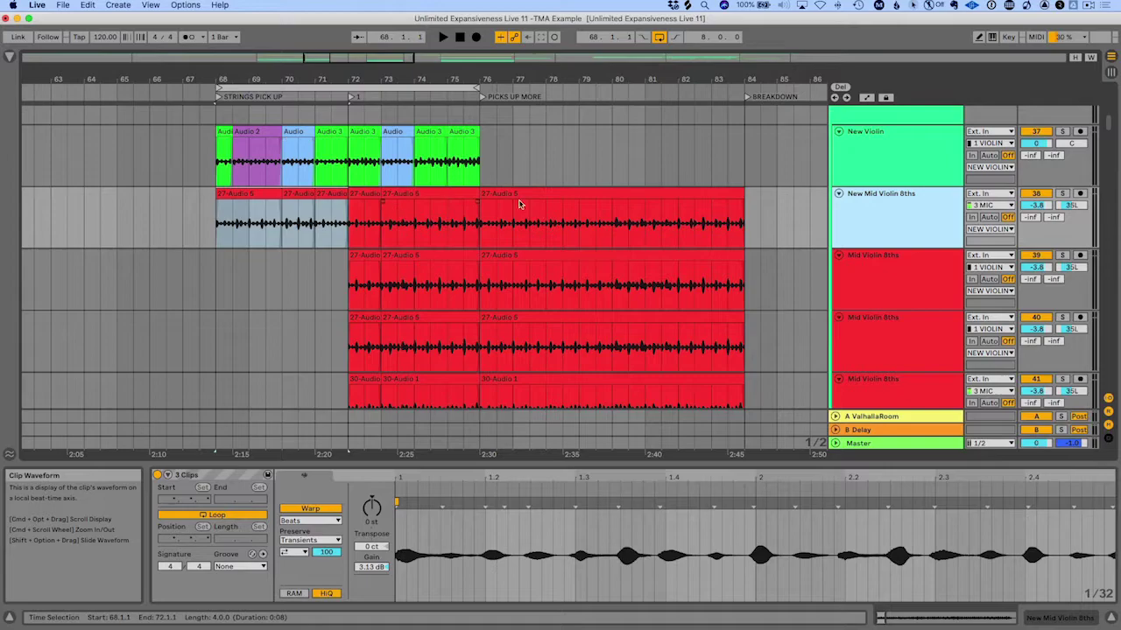
# - Link the New Violin and New Mid Violin 8ths tracks
pyautogui.click(866, 156)
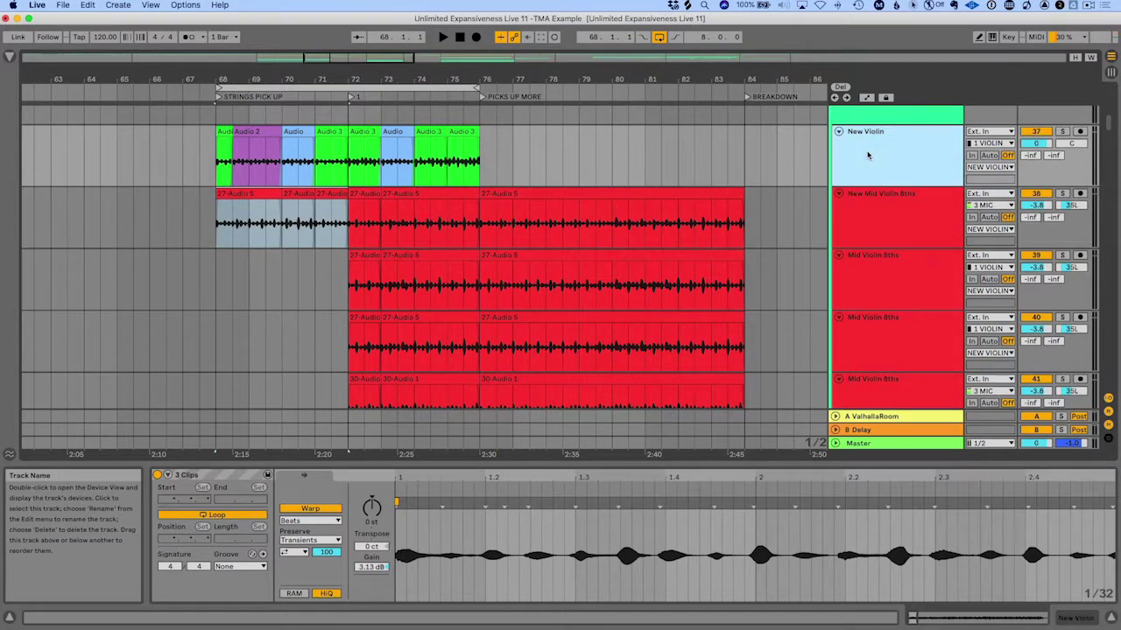
pyautogui.keyDown('shift'); pyautogui.click(878, 218); pyautogui.keyUp('shift')
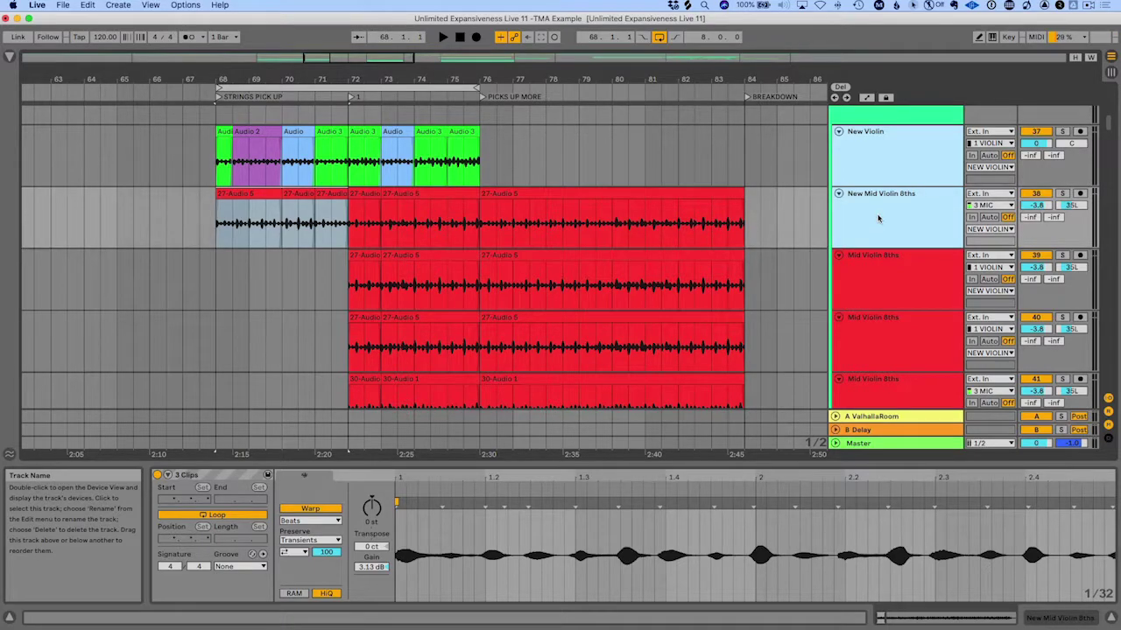
pyautogui.rightClick(879, 219)
pyautogui.click(916, 386)
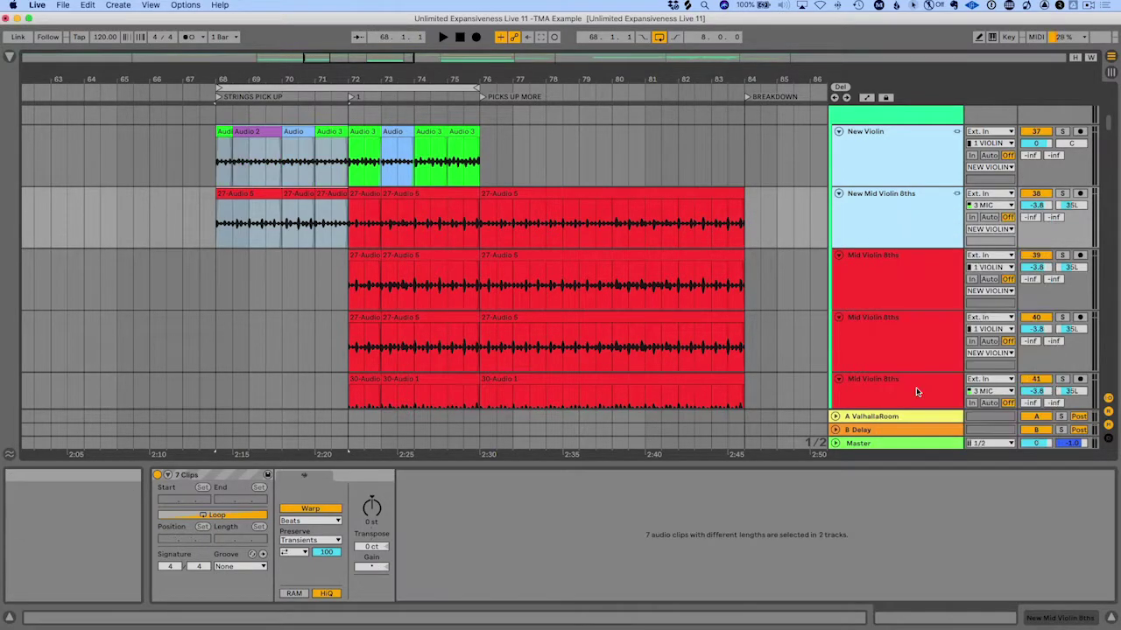
# - Select both New Violin and New Mid Violin 8ths and show their take lanes
pyautogui.moveTo(237, 80); pyautogui.dragTo(237, 162)
pyautogui.click(898, 162)
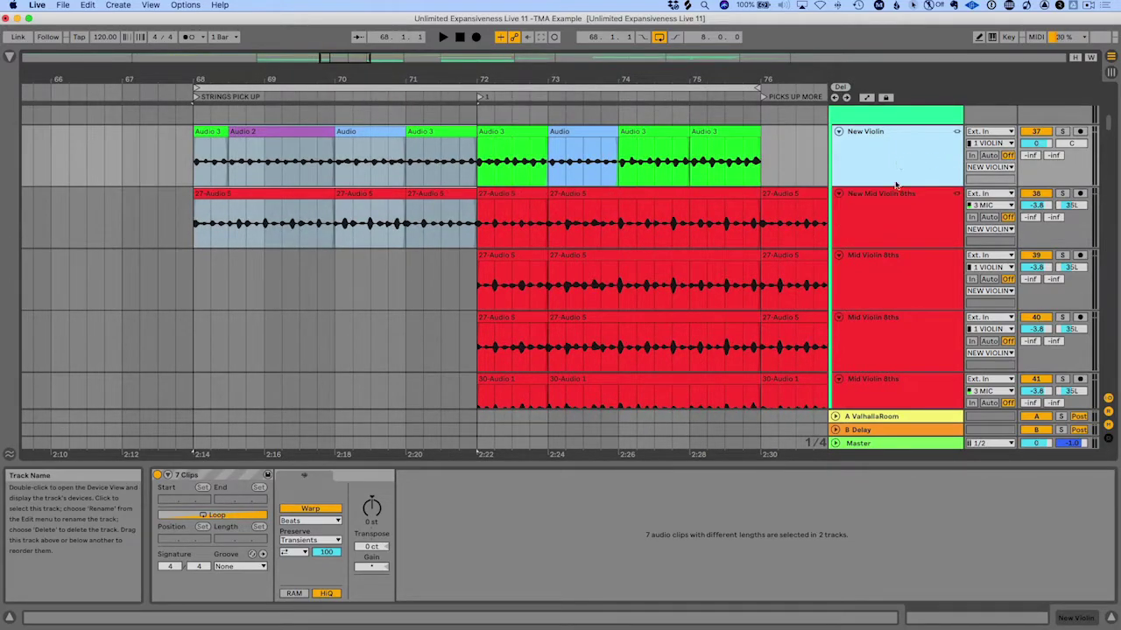
pyautogui.keyDown('shift'); pyautogui.click(893, 213); pyautogui.keyUp('shift')
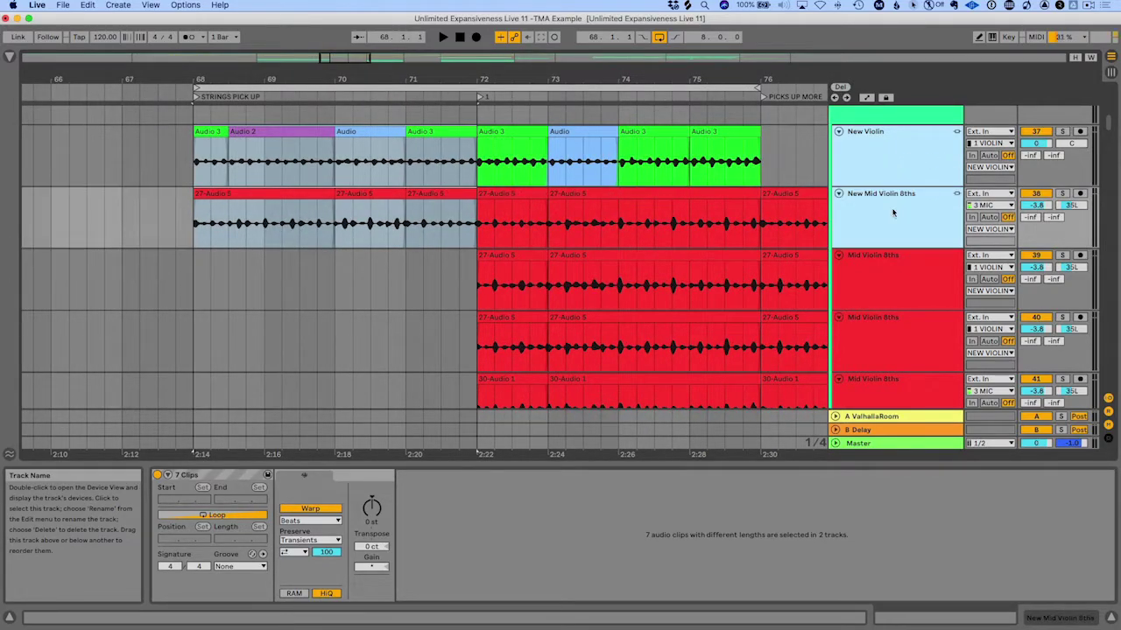
pyautogui.press('super+alt+u')
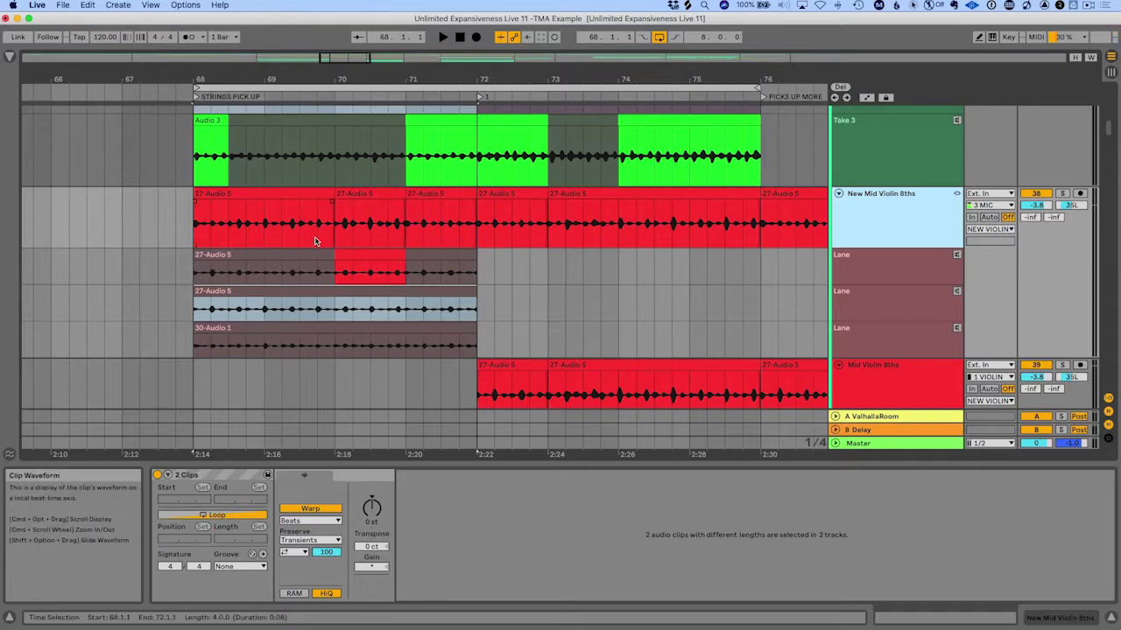
# - Select 69.1.1 to 69.4.1 in the second take lane of New Mid Violin 8ths and comp it into both linked tracks
pyautogui.scroll(3, 317, 241)
pyautogui.scroll(-4, 318, 242)
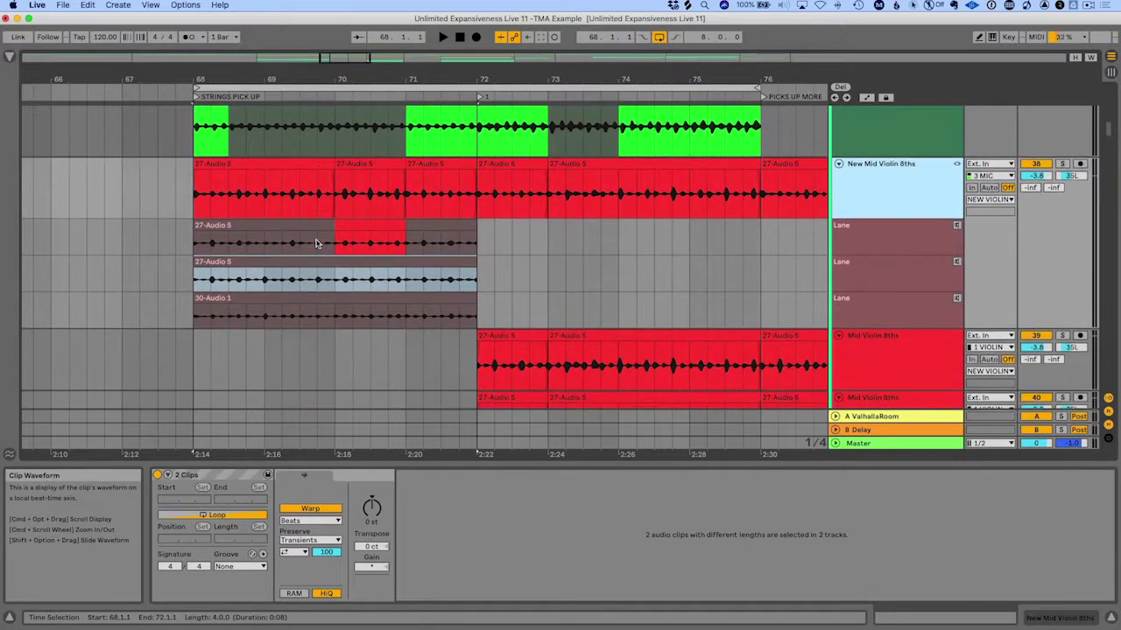
pyautogui.moveTo(319, 283); pyautogui.dragTo(267, 283)
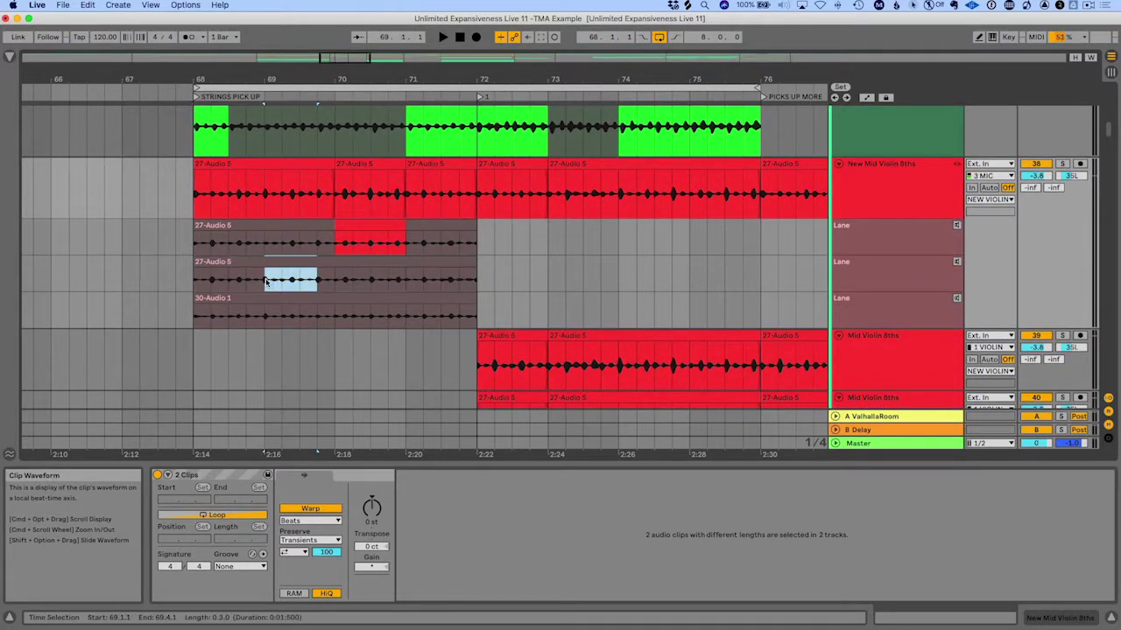
pyautogui.scroll(4, 268, 283)
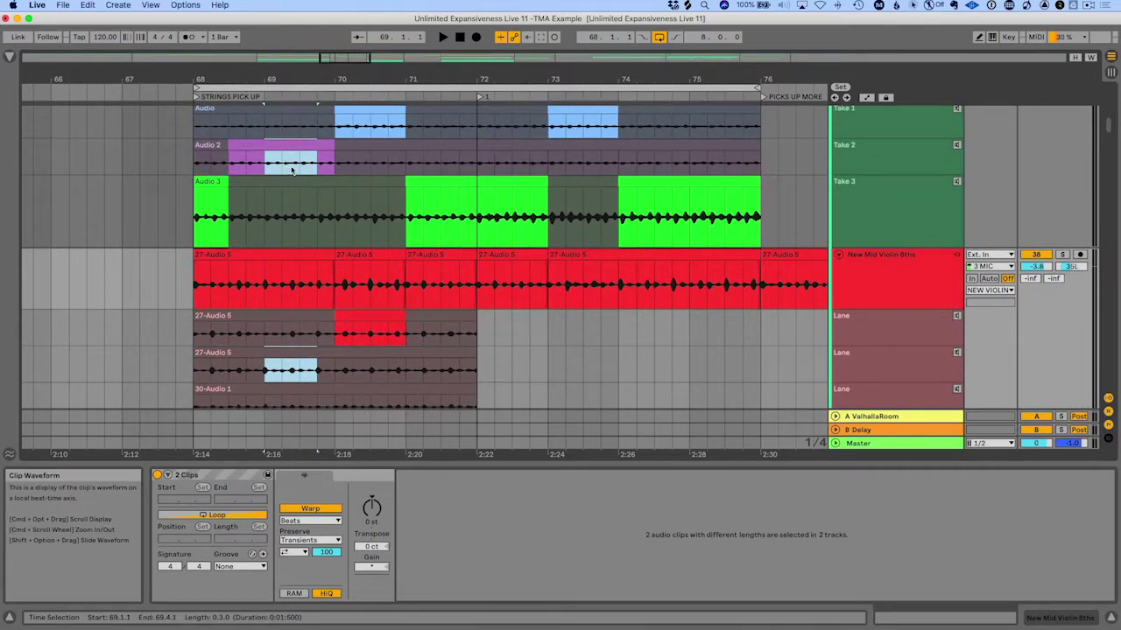
pyautogui.scroll(1, 286, 168)
pyautogui.scroll(-1, 285, 168)
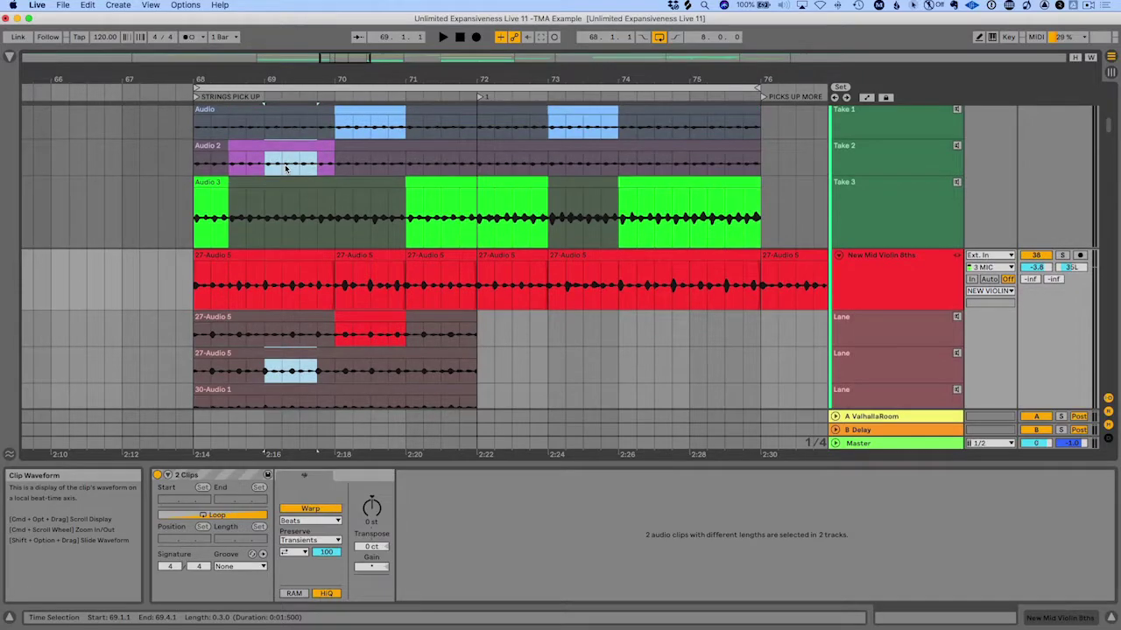
pyautogui.scroll(3, 285, 175)
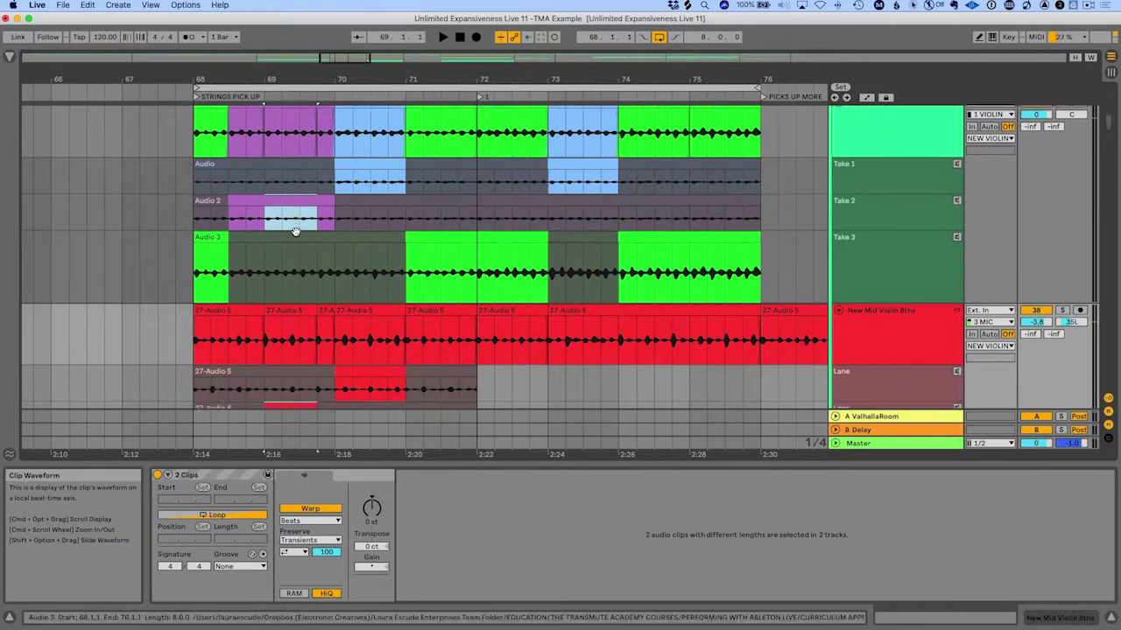
# - Hide the take lanes of the linked New Violin and New Mid Violin 8ths tracks
pyautogui.scroll(-3, 294, 234)
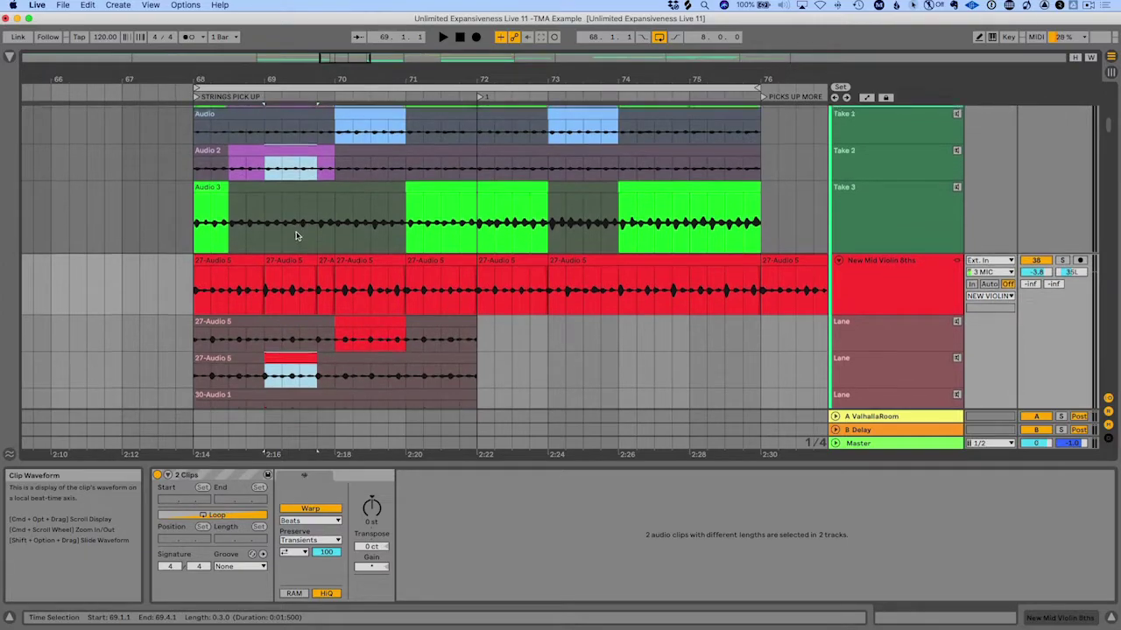
pyautogui.scroll(4, 296, 235)
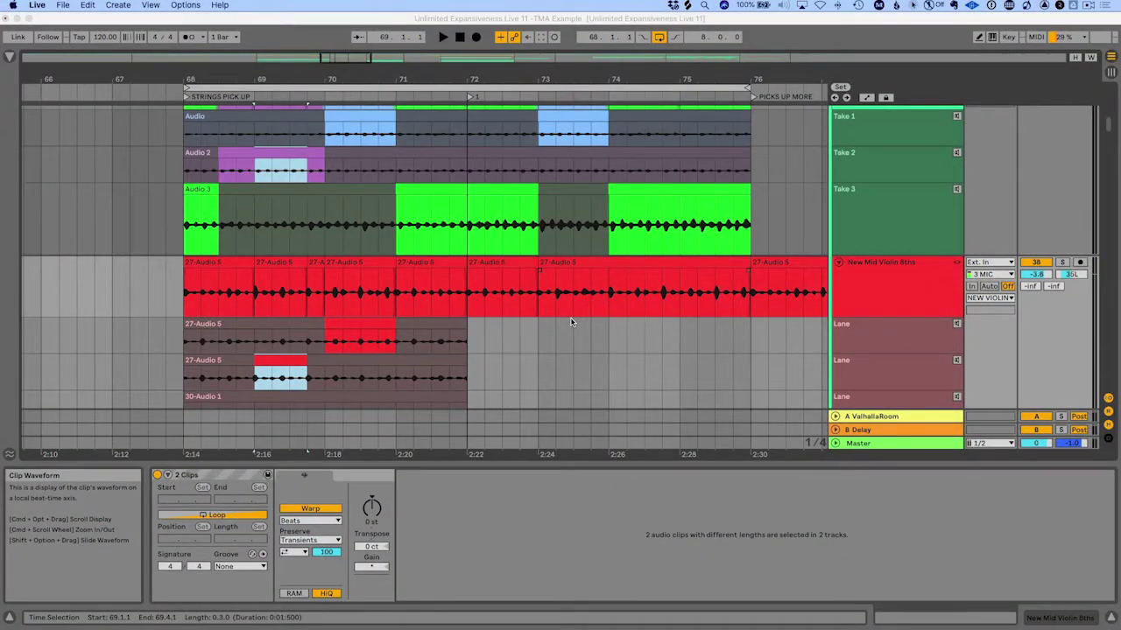
pyautogui.scroll(4, 565, 320)
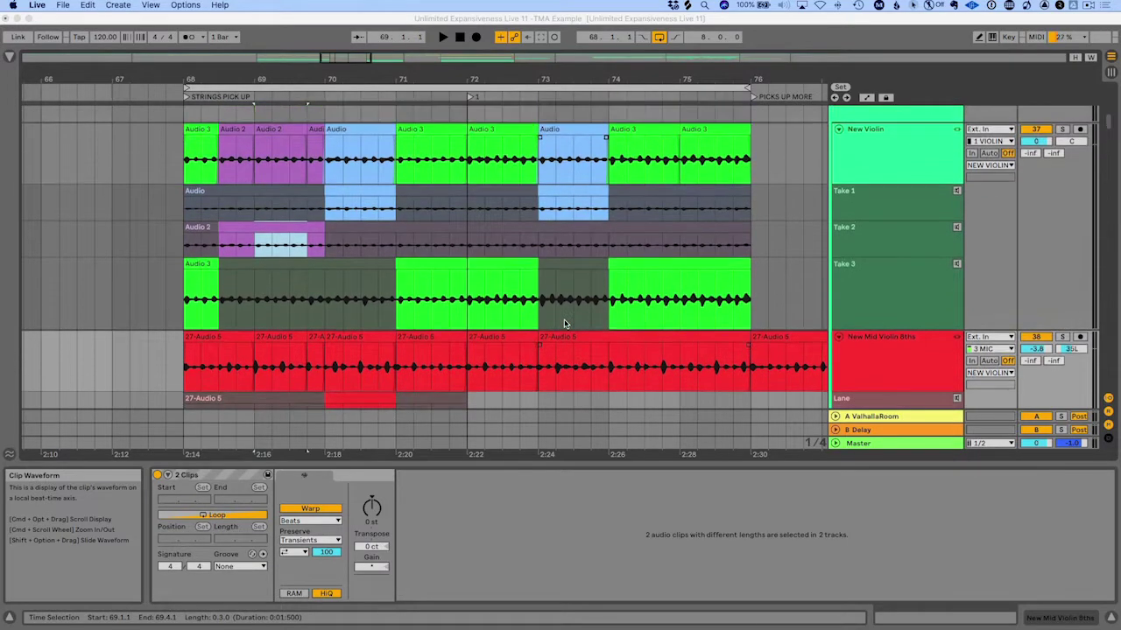
pyautogui.scroll(1, 569, 324)
pyautogui.hscroll(2, 570, 324)
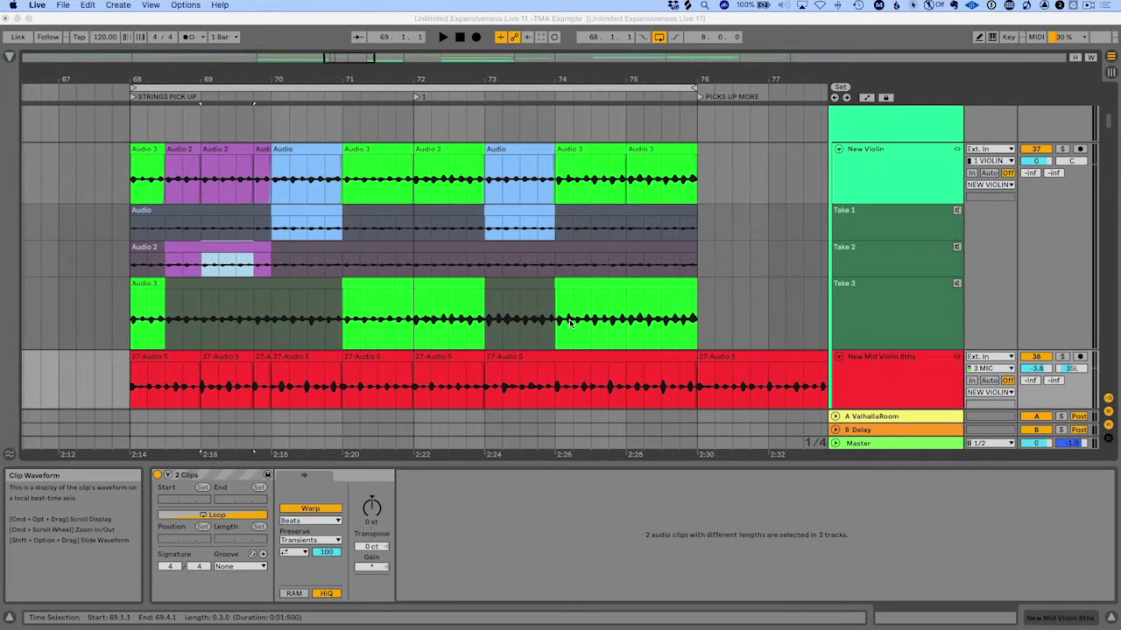
pyautogui.press('super+alt+u')
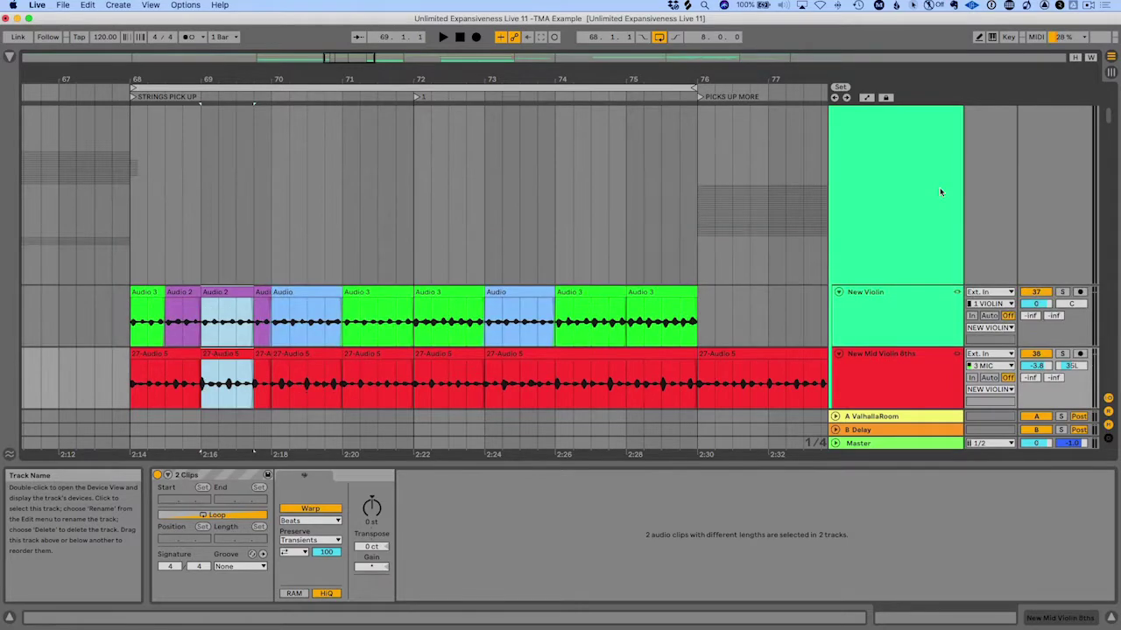
# - Insert an audio track below New Violin and copy the 73.1.1 to 76.1.1 clip of New Mid Violin 8ths into it
pyautogui.scroll(-4, 931, 240)
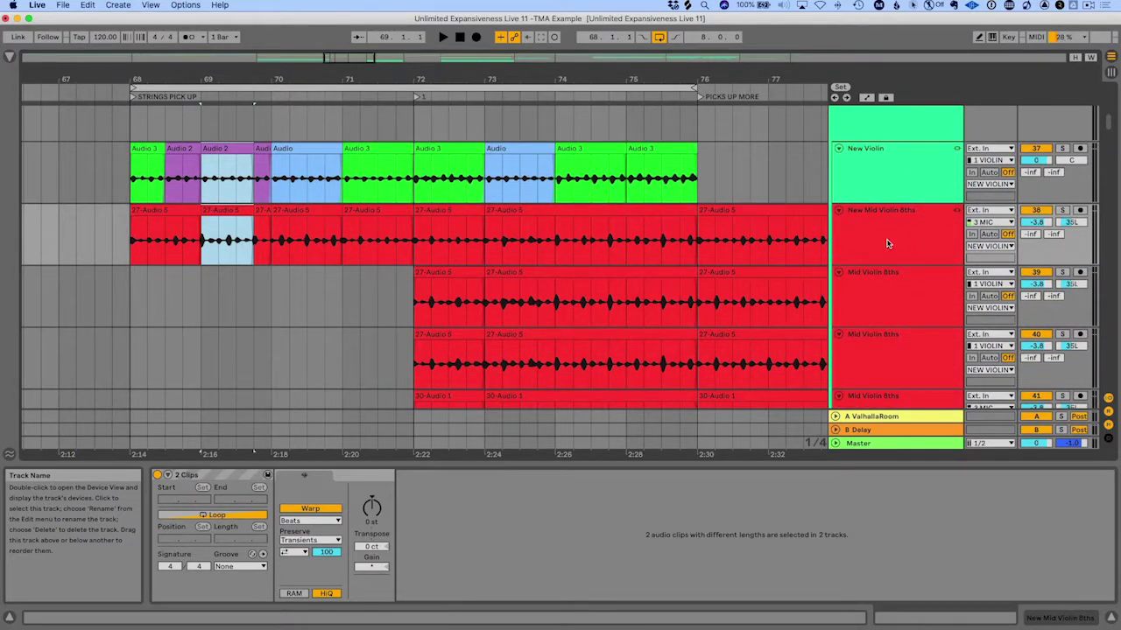
pyautogui.scroll(-1, 907, 241)
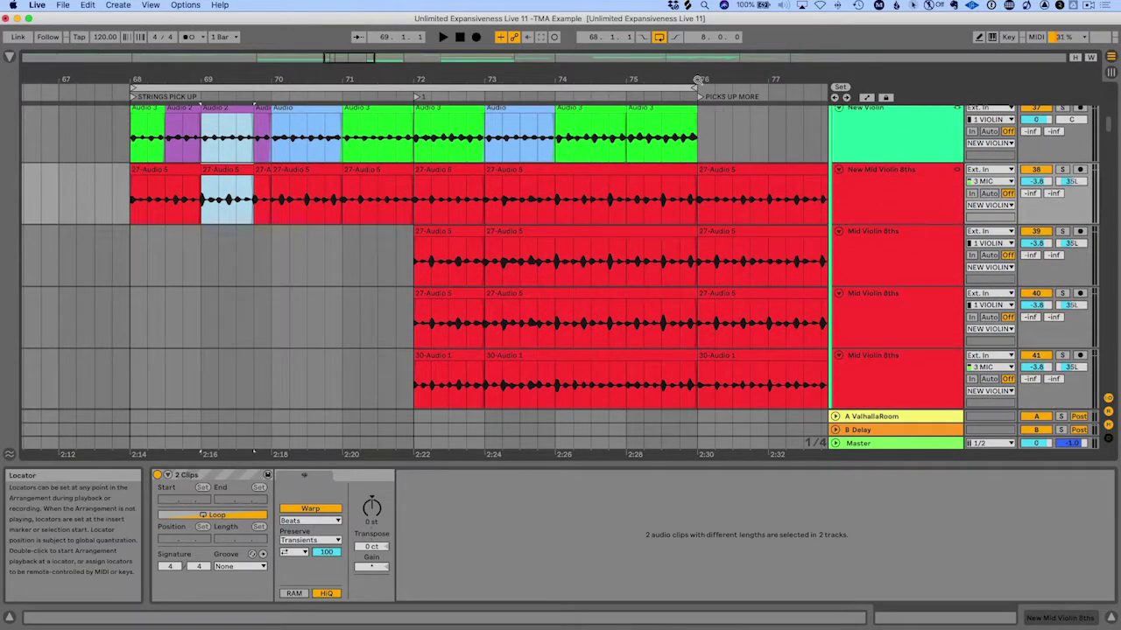
pyautogui.moveTo(240, 453); pyautogui.dragTo(249, 433)
pyautogui.click(864, 140)
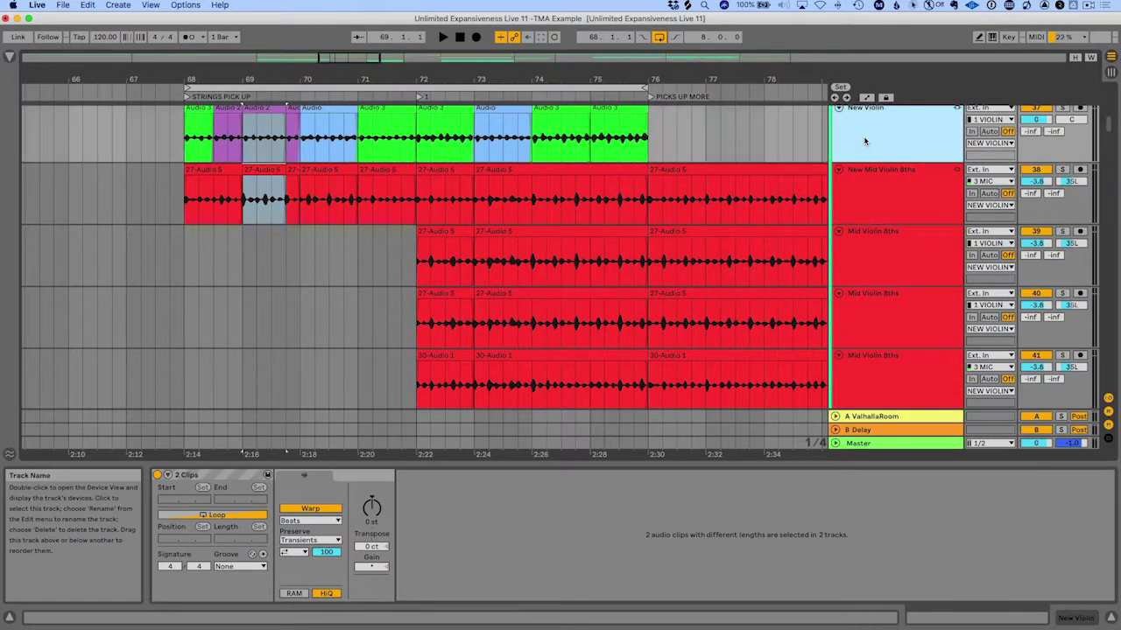
pyautogui.press('super+t')
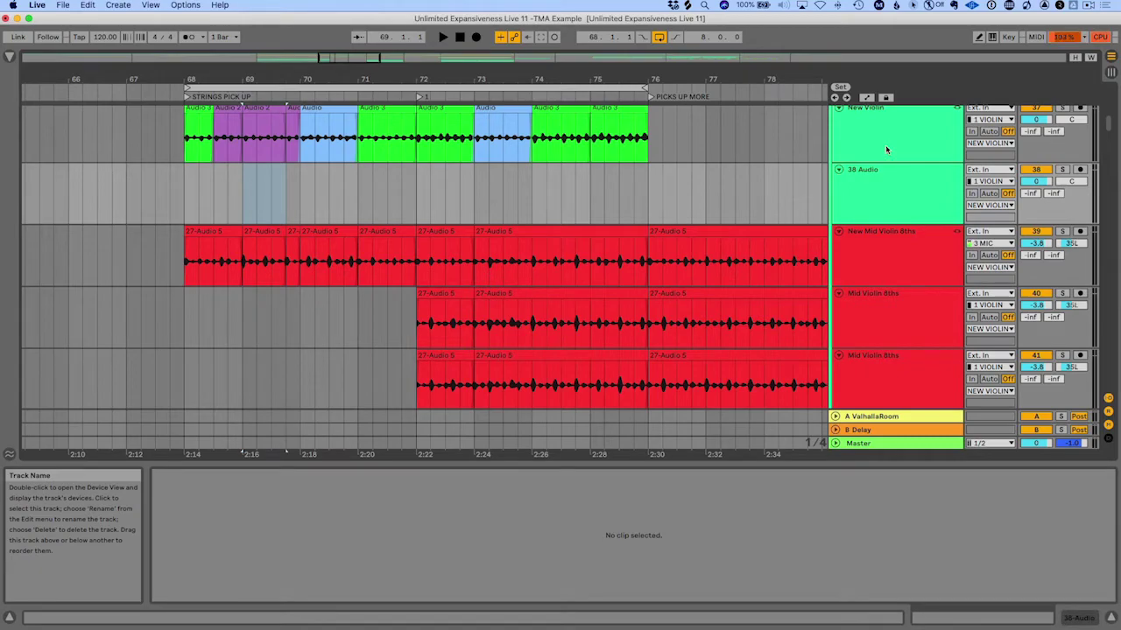
pyautogui.click(514, 233)
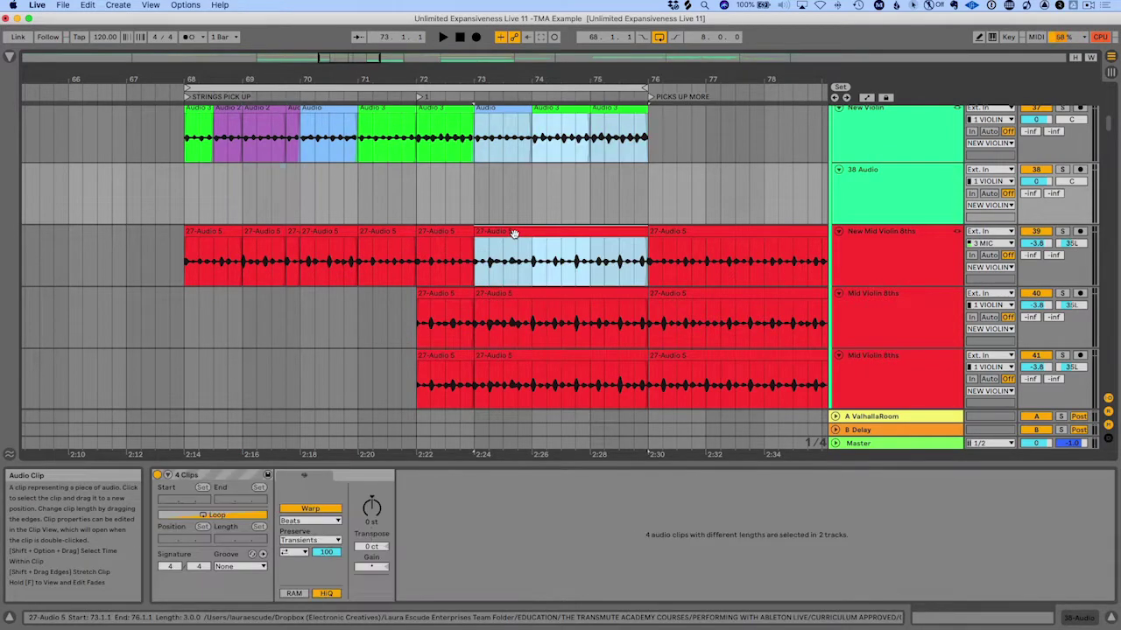
pyautogui.moveTo(514, 233); pyautogui.dragTo(513, 208)
# - Insert three empty take lanes in the new audio track
pyautogui.click(869, 181)
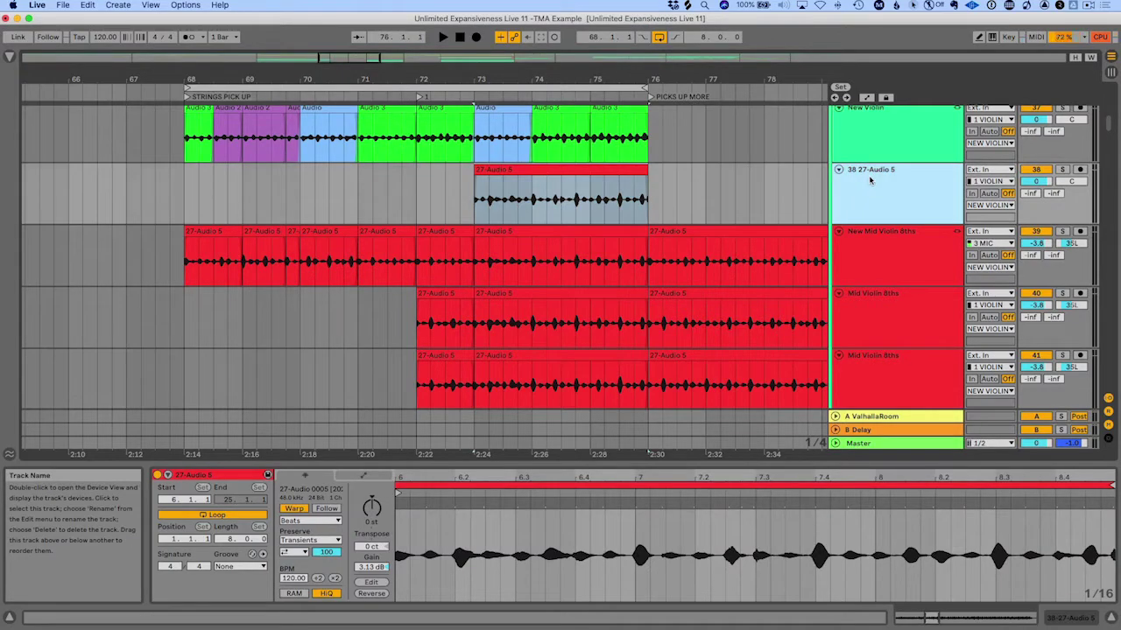
pyautogui.rightClick(870, 180)
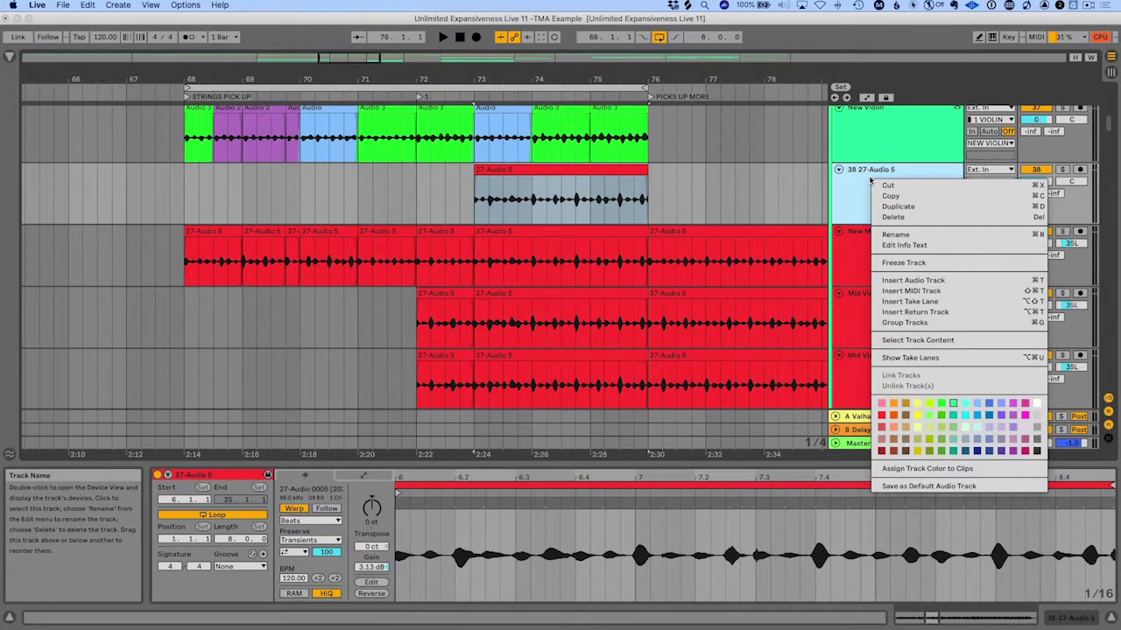
pyautogui.click(904, 303)
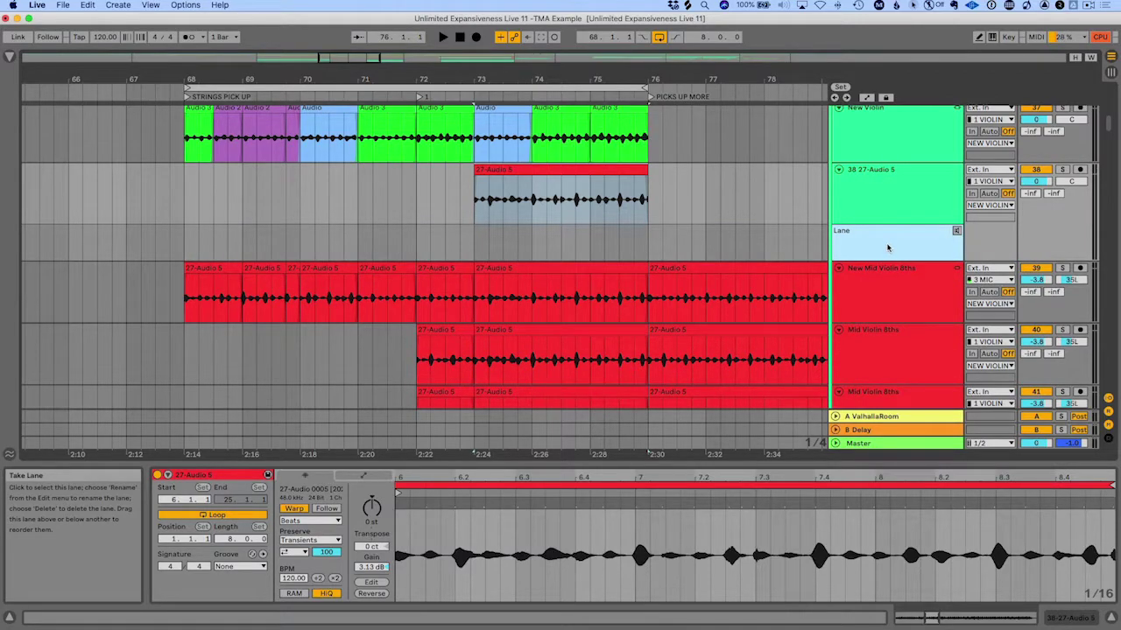
pyautogui.hotkey('shift', 'alt', 't')
pyautogui.hotkey('shift', 'alt', 't')
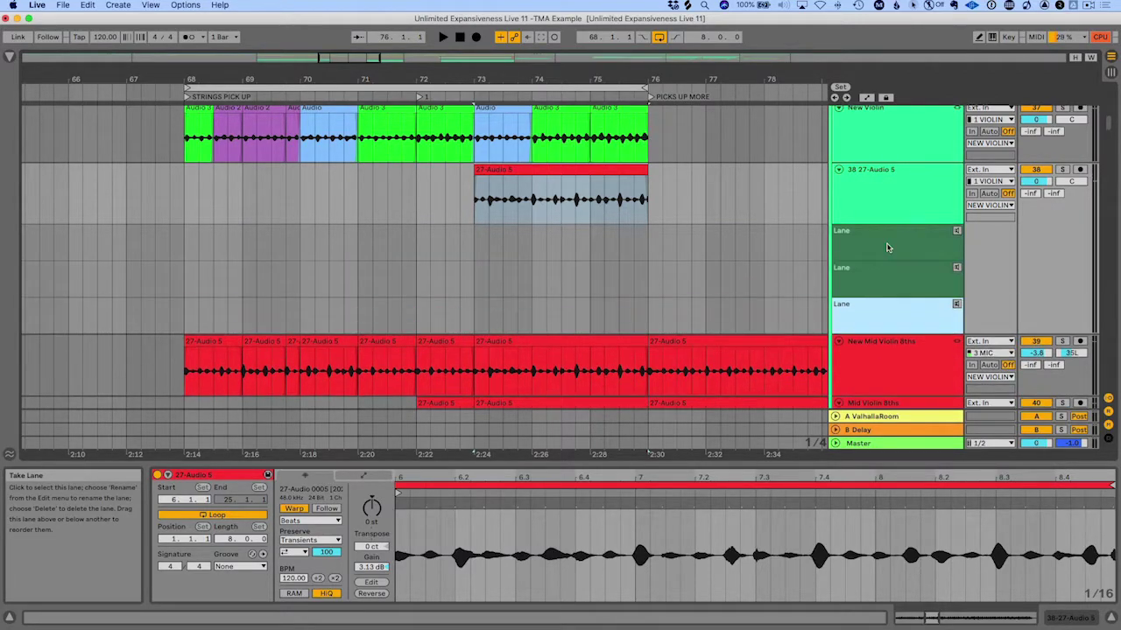
# - Copy the clip of the New Viola 16ths 1 track into the new track's first take lane at 73.1.1
pyautogui.scroll(-5, 601, 225)
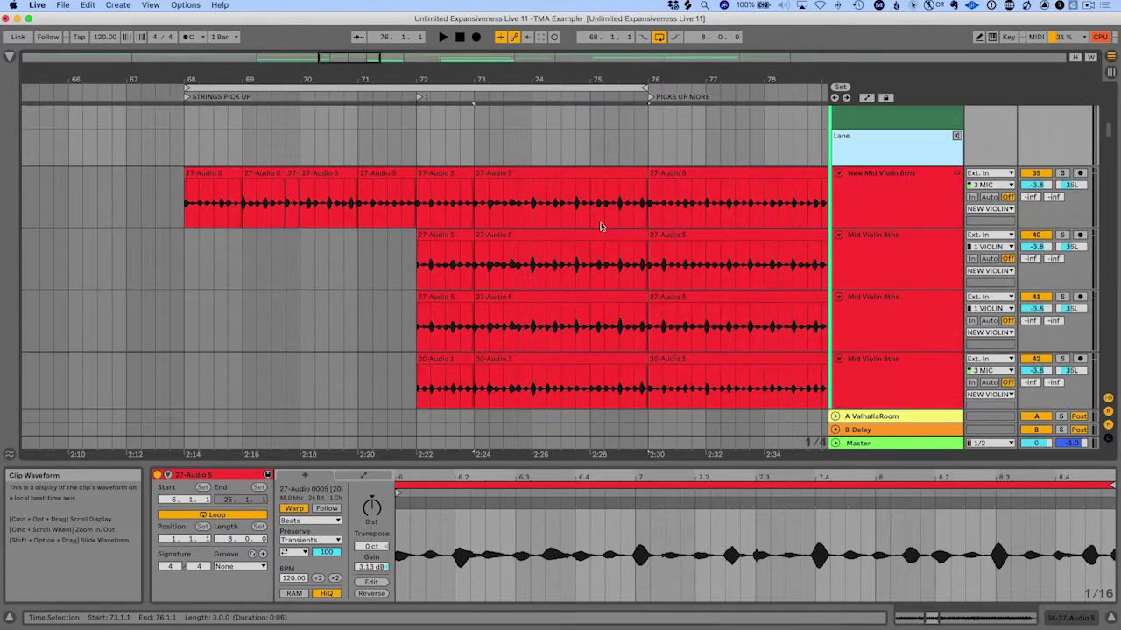
pyautogui.scroll(-2, 601, 227)
pyautogui.click(678, 261)
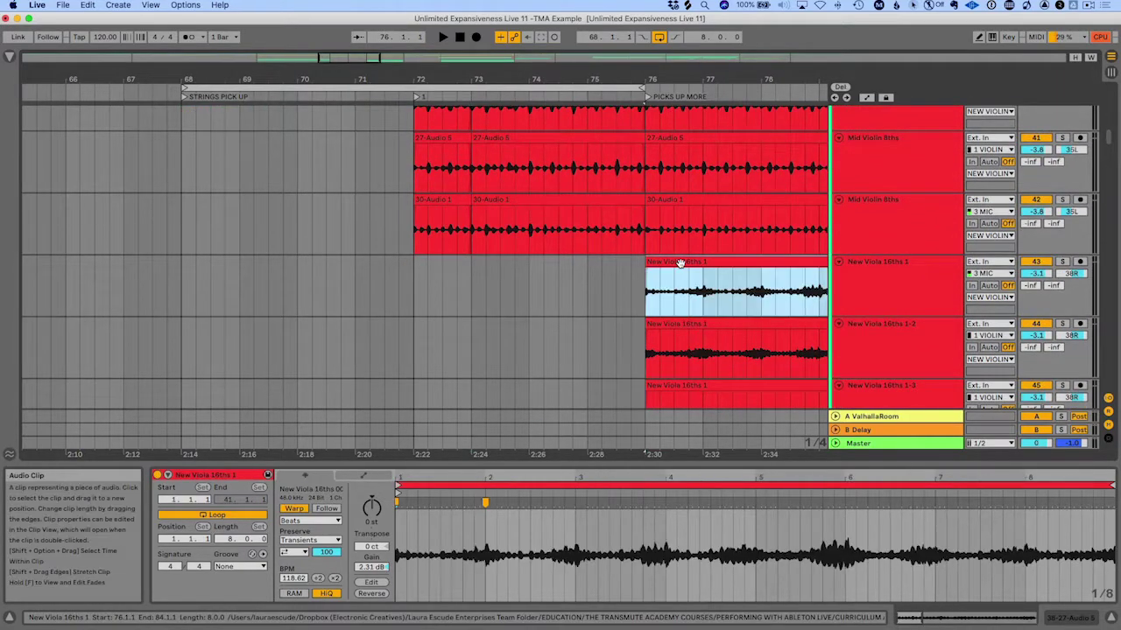
pyautogui.scroll(6, 613, 254)
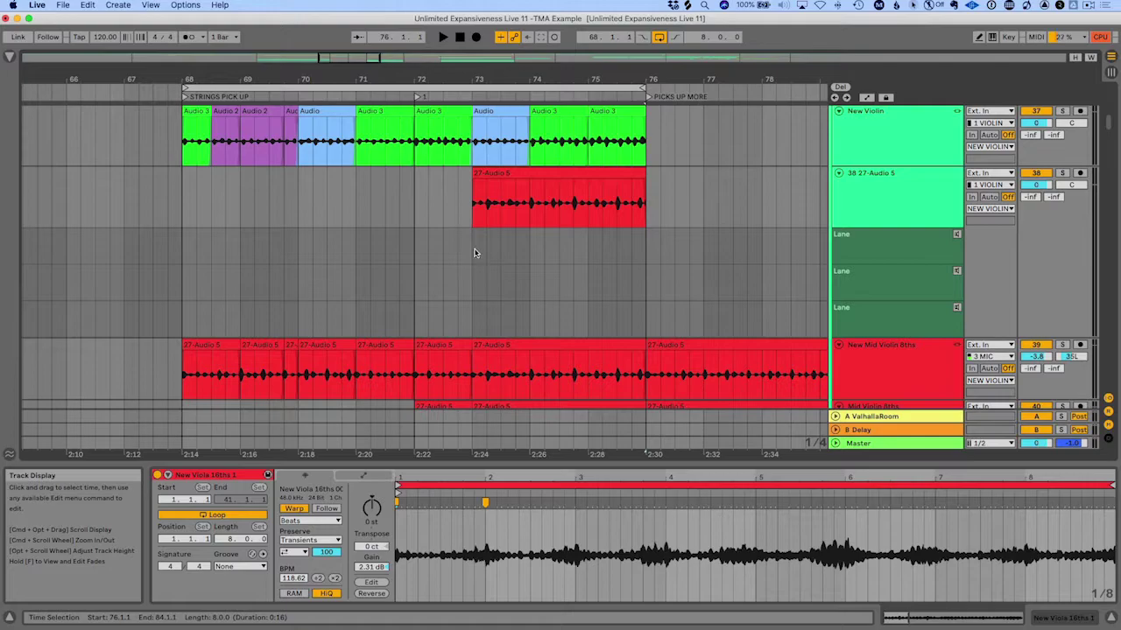
pyautogui.click(475, 253)
pyautogui.hotkey('ctrl', 'v')
# - Copy 68.1.1 to 72.1.1 of the Violin Lead 1 track into the new track's second take lane at 73.1.1
pyautogui.scroll(-10, 520, 277)
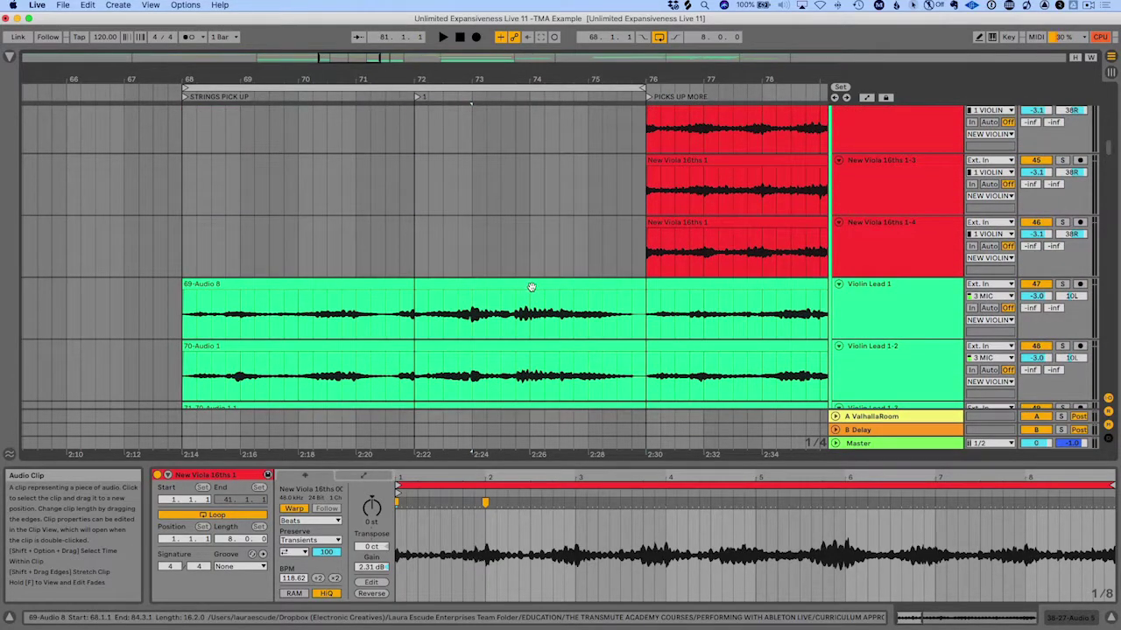
pyautogui.click(557, 287)
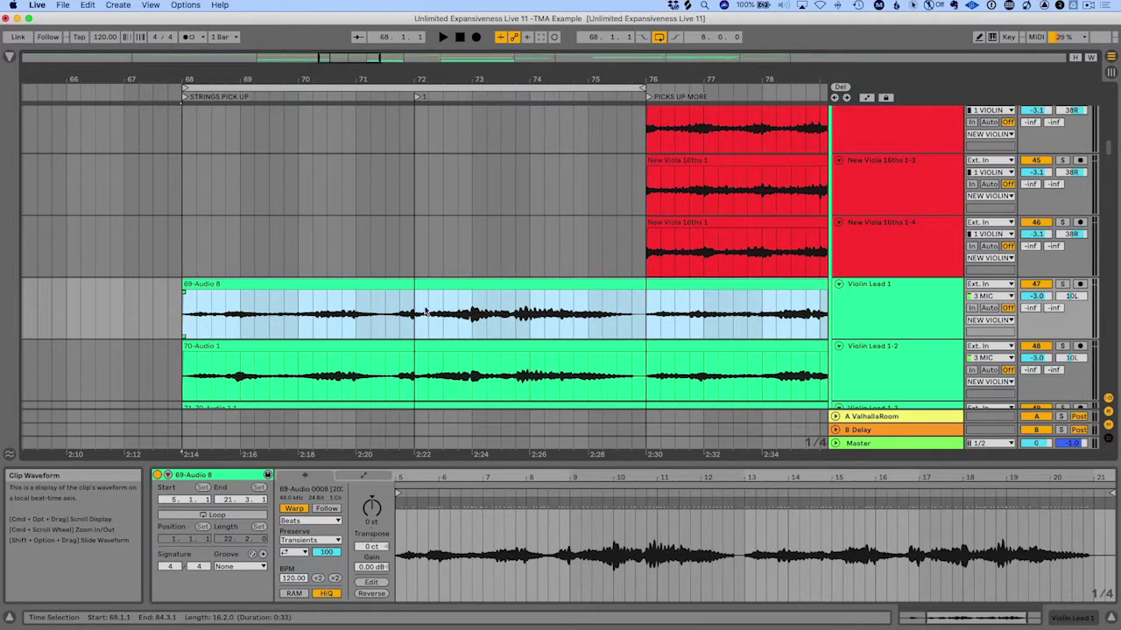
pyautogui.moveTo(411, 314); pyautogui.dragTo(184, 317)
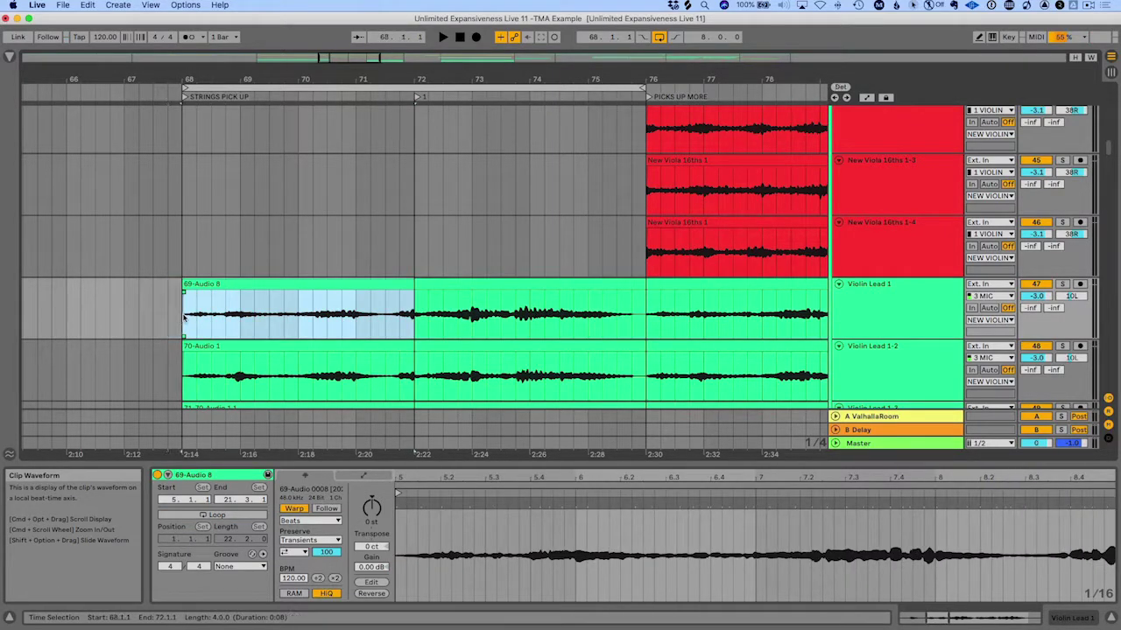
pyautogui.scroll(8, 571, 237)
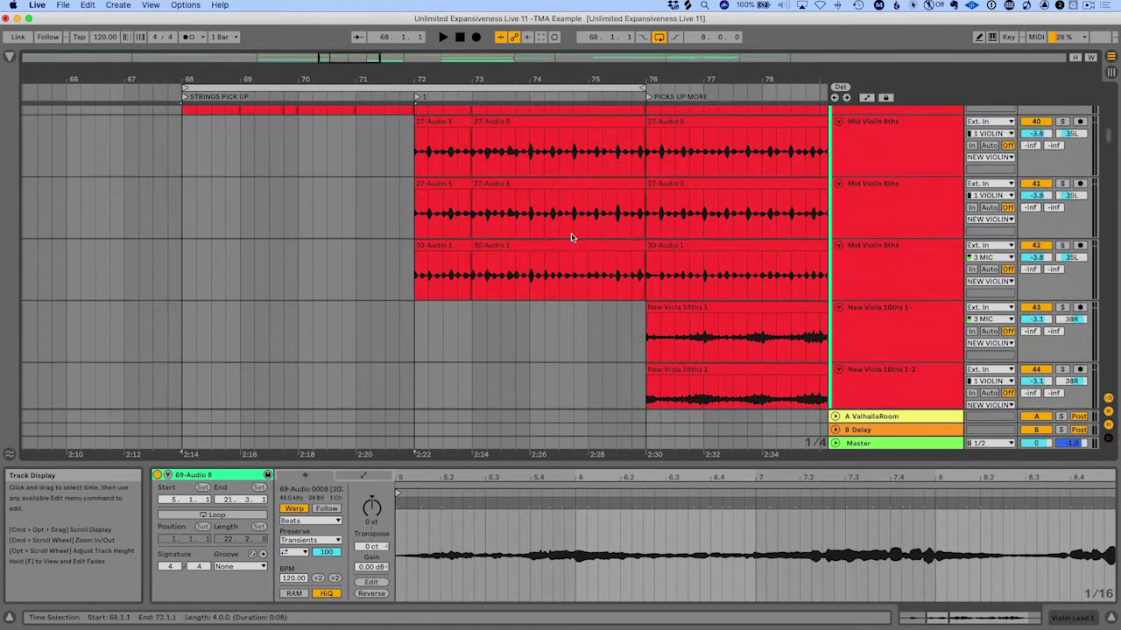
pyautogui.scroll(3, 570, 237)
pyautogui.click(473, 205)
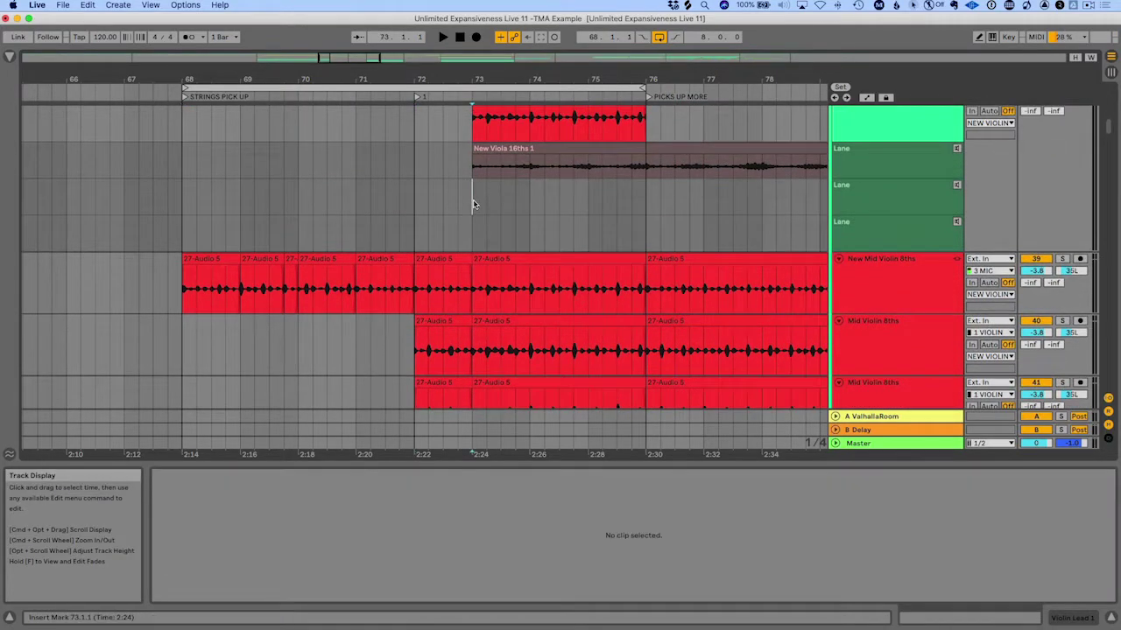
pyautogui.moveTo(472, 205); pyautogui.dragTo(704, 209)
# - Copy 76.1.1 to 78.2.1 of Violin Lead 1-3 Harmony into the third take lane at 73.1.1 and extend the clip to 76.1.1
pyautogui.scroll(-8, 589, 249)
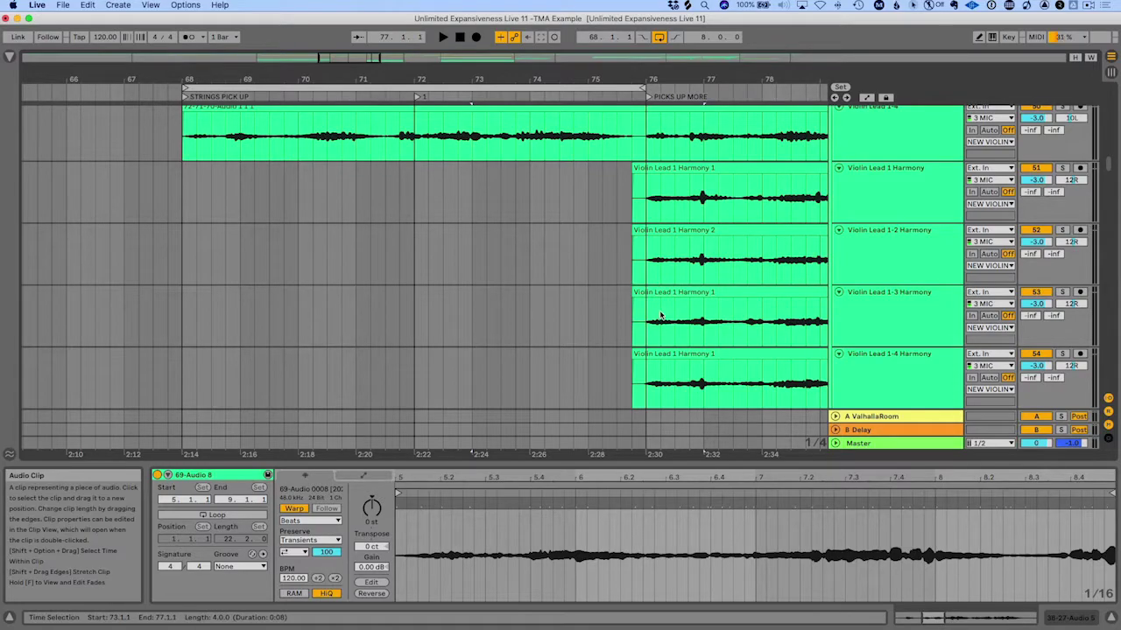
pyautogui.moveTo(646, 324); pyautogui.dragTo(772, 308)
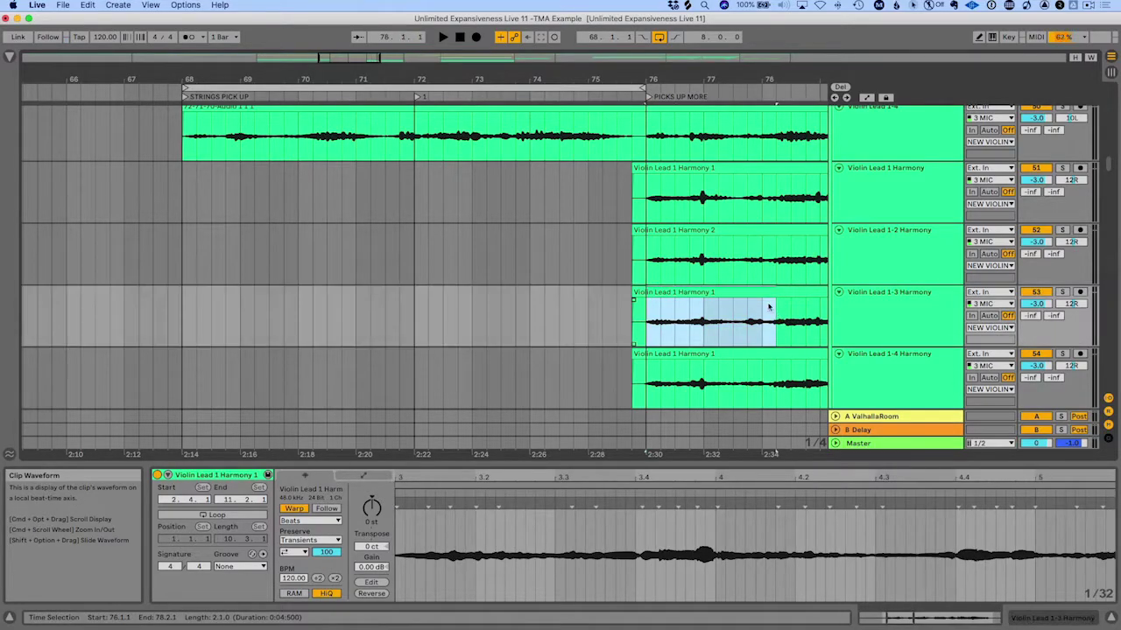
pyautogui.scroll(5, 708, 261)
pyautogui.scroll(8, 709, 265)
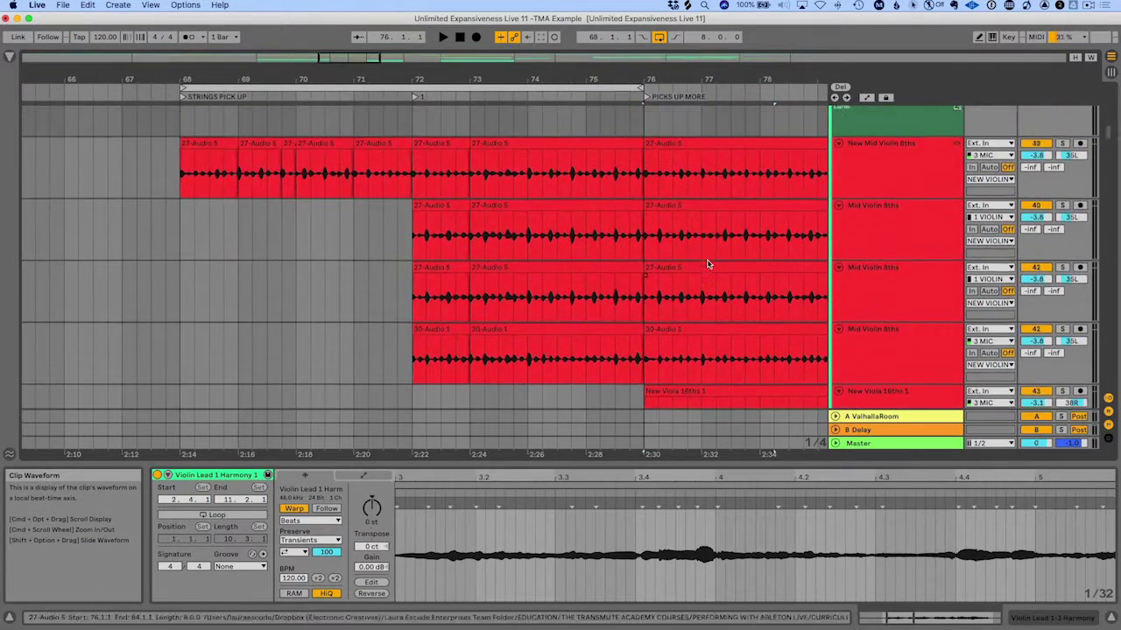
pyautogui.click(469, 243)
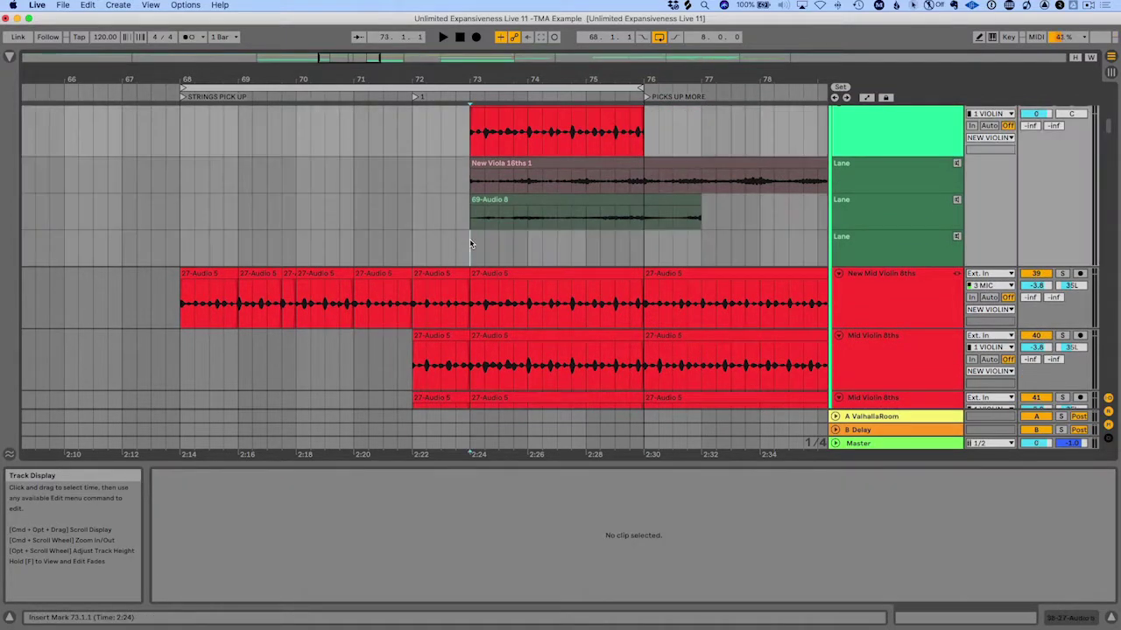
pyautogui.press('super+v')
pyautogui.moveTo(595, 238); pyautogui.dragTo(646, 239)
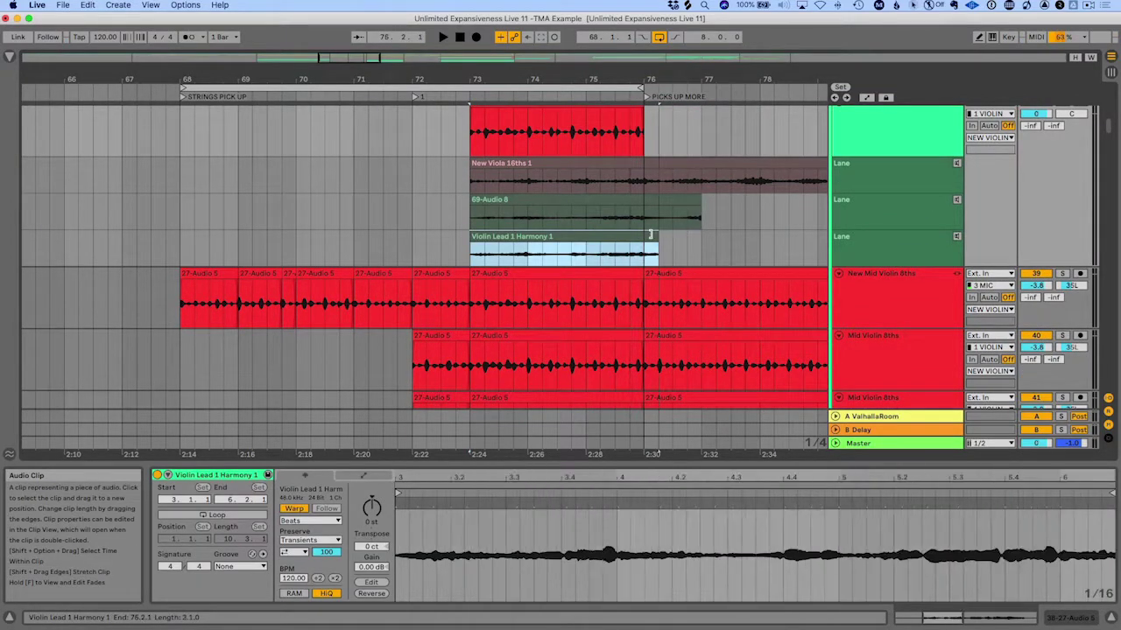
# - Rename the new audio track as Mashup and solo it
pyautogui.scroll(5, 646, 240)
pyautogui.scroll(-1, 646, 240)
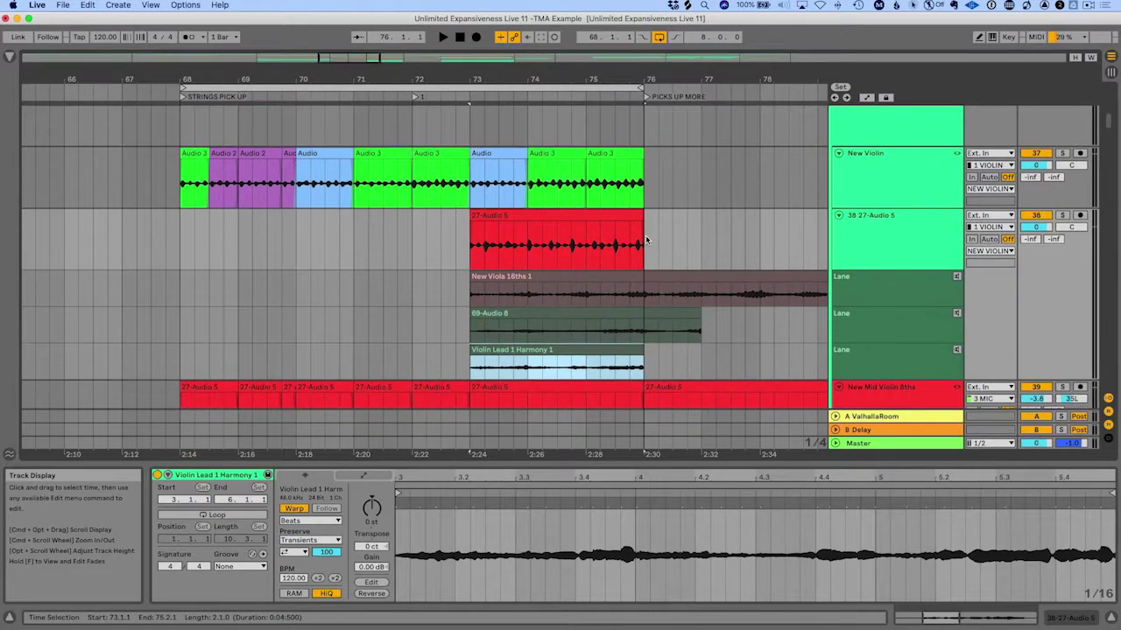
pyautogui.click(876, 225)
pyautogui.press('super+r')
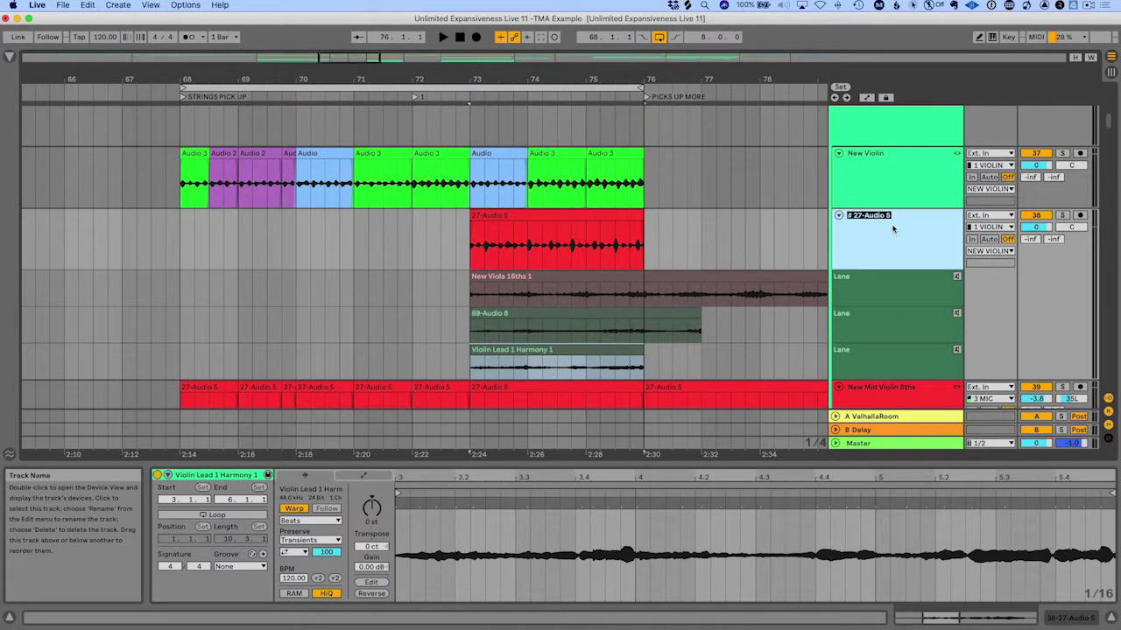
pyautogui.write('Mashup')
pyautogui.press('Return')
pyautogui.click(1062, 215)
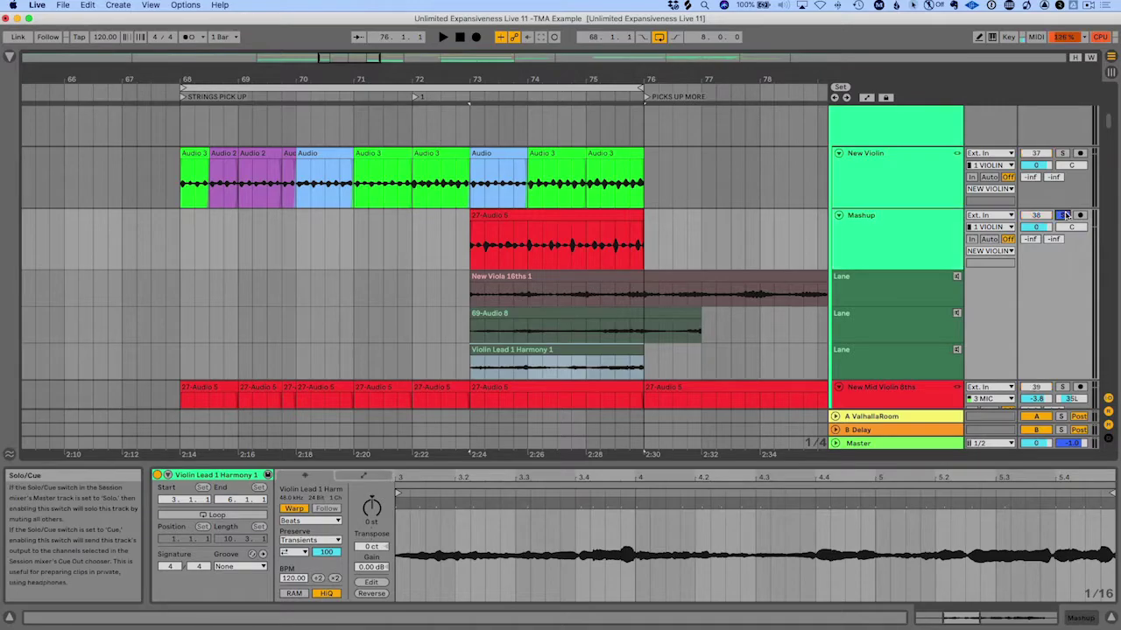
# - Play the Mashup track from 73.1.1 and audition its first, second and third take lanes in turn
pyautogui.click(472, 250)
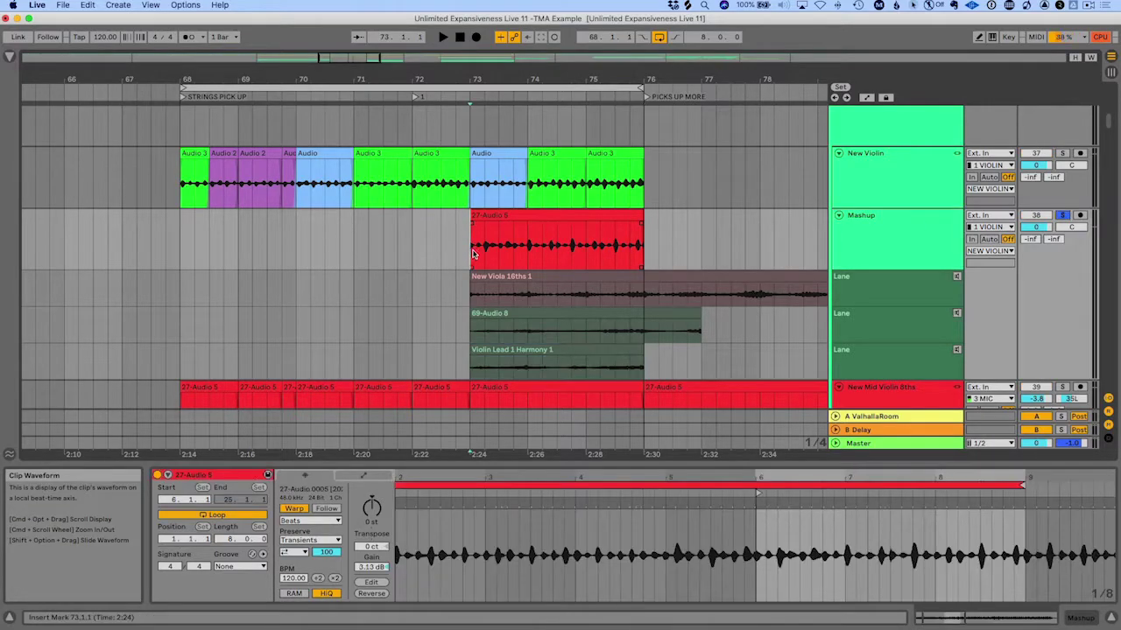
pyautogui.click(958, 278)
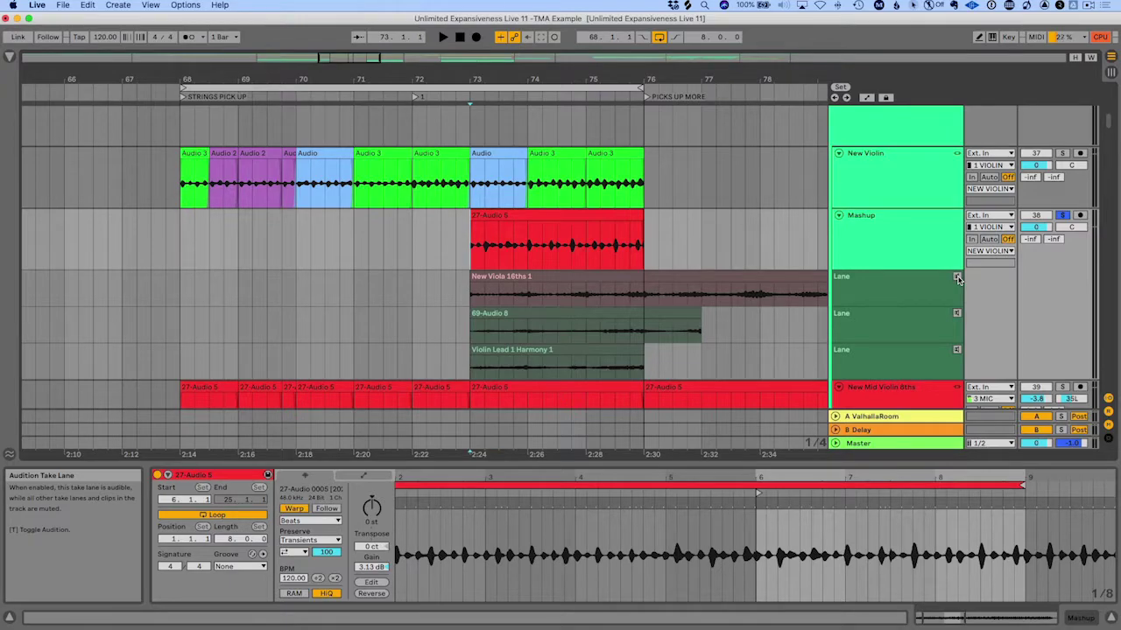
pyautogui.click(957, 278)
pyautogui.press('space')
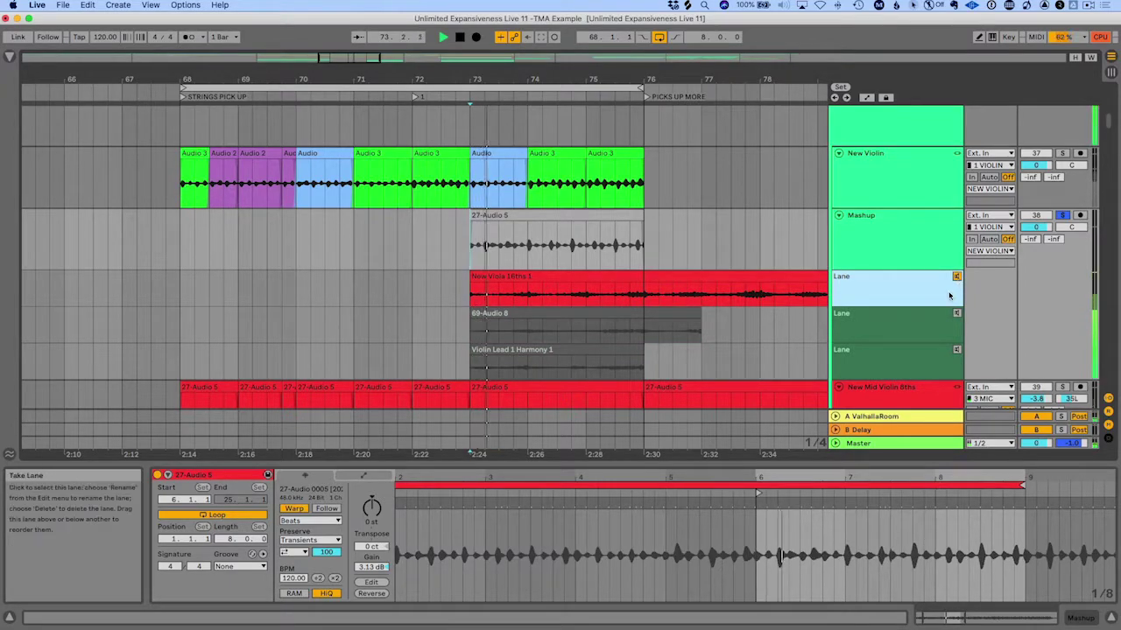
pyautogui.click(958, 314)
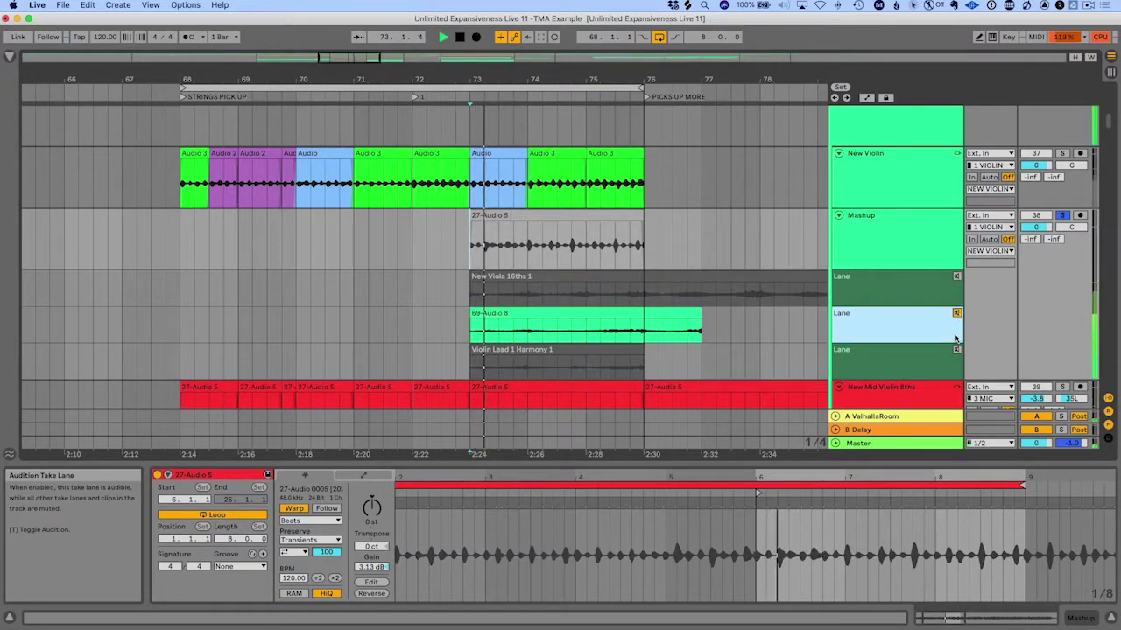
pyautogui.click(957, 351)
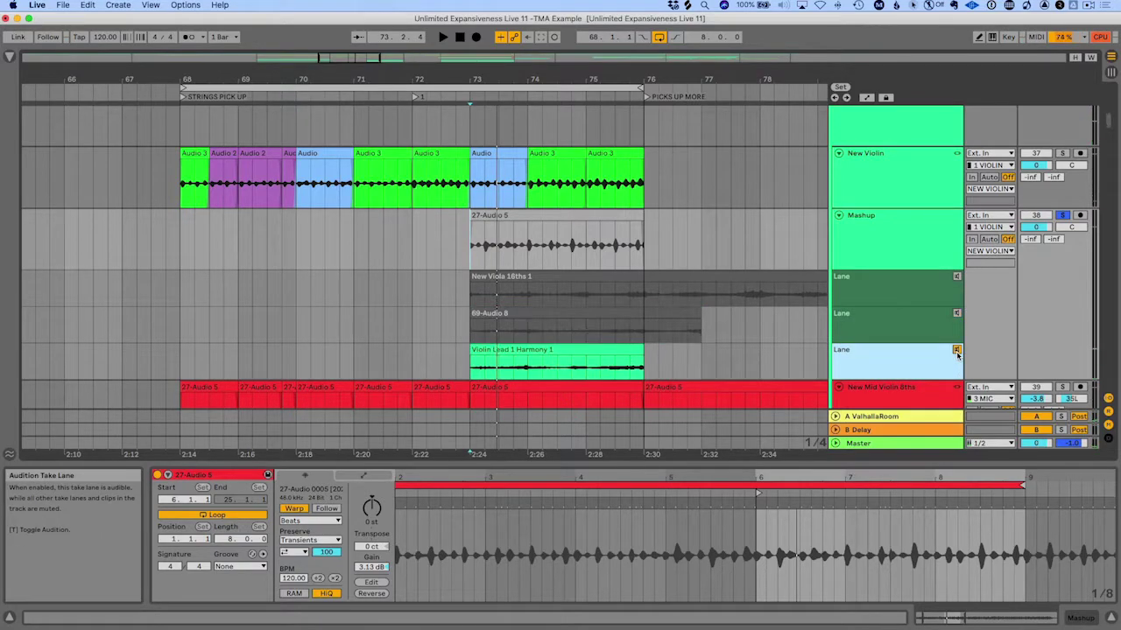
# - Stop playback and the third lane's audition, and comp 73.2 to 73.3 of the New Viola 16ths lane into the Mashup track
pyautogui.press('space')
pyautogui.click(956, 350)
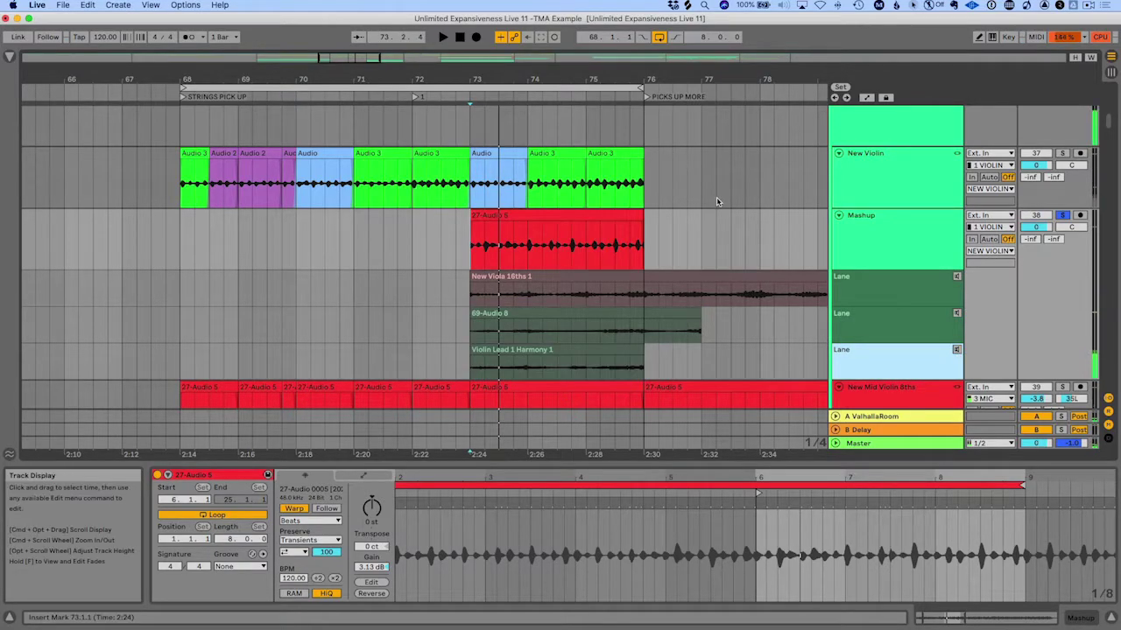
pyautogui.scroll(-2, 716, 199)
pyautogui.moveTo(489, 247); pyautogui.dragTo(502, 247)
pyautogui.press('Return')
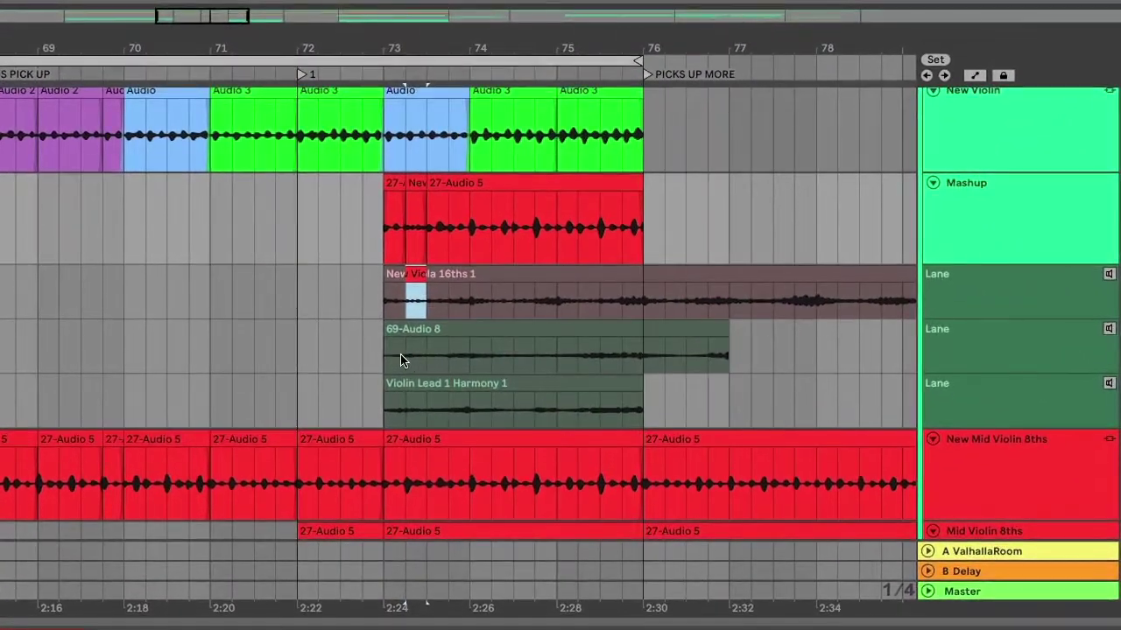
# - Comp one-beat pieces into Mashup: second lane at 73.1 and 74.1, third lane at 73.3 and 74.2, first lane at 73.4
pyautogui.moveTo(403, 360); pyautogui.dragTo(369, 352)
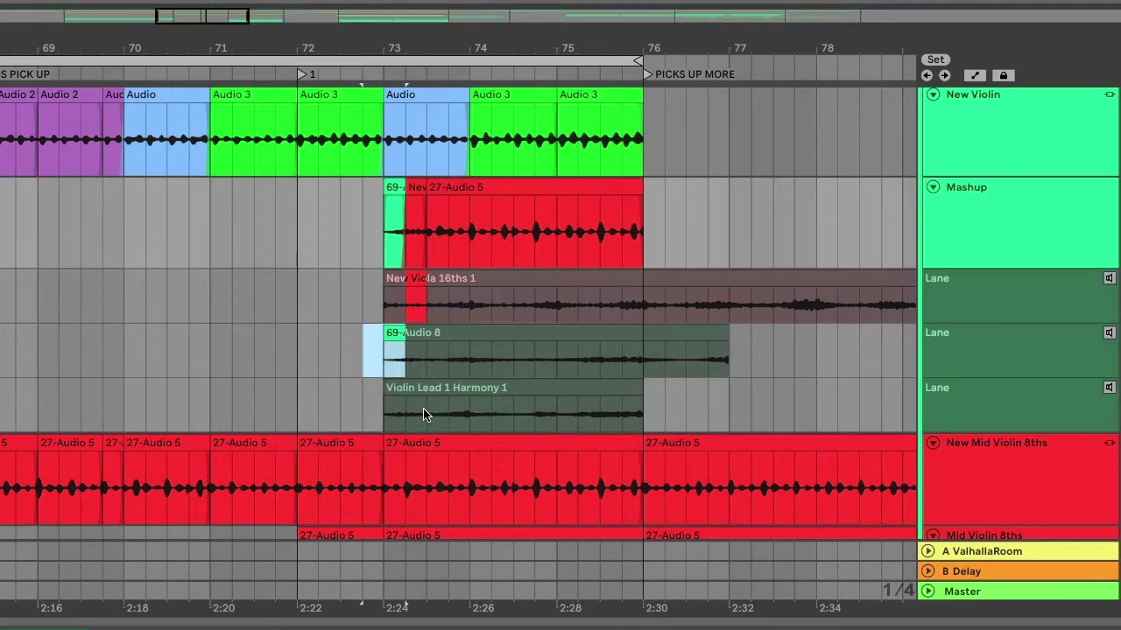
pyautogui.moveTo(427, 413); pyautogui.dragTo(444, 413)
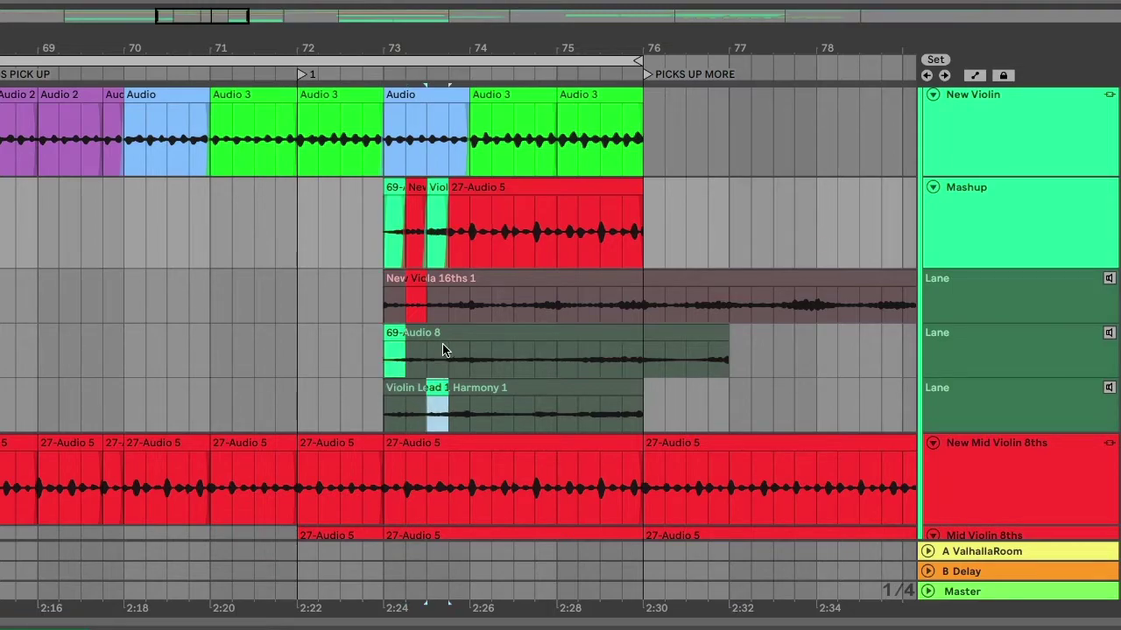
pyautogui.moveTo(456, 309); pyautogui.dragTo(479, 314)
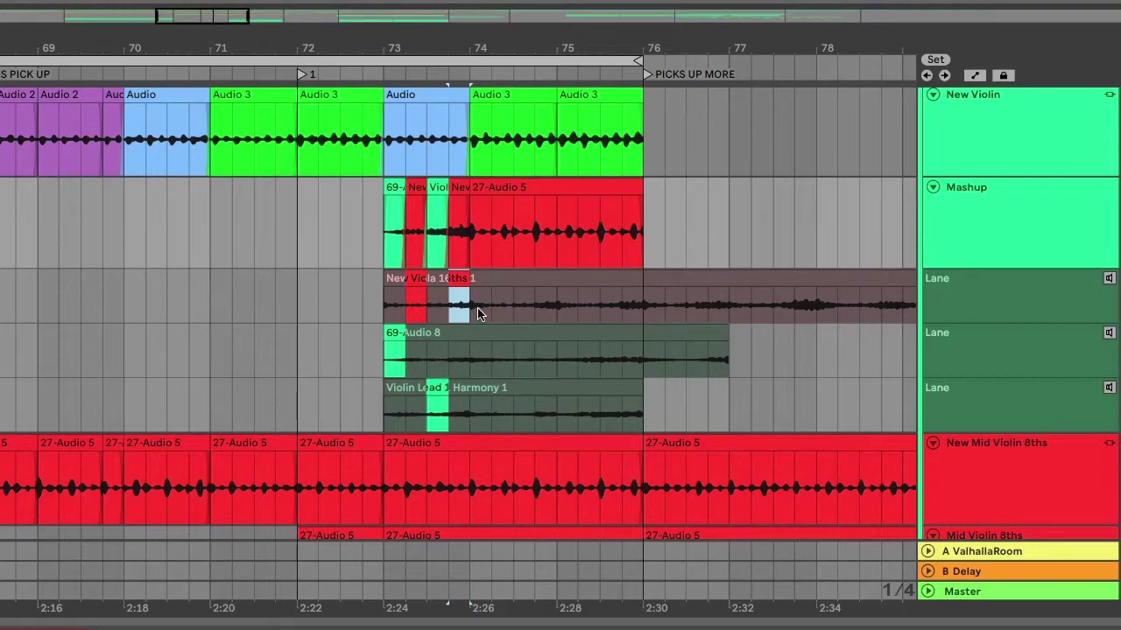
pyautogui.moveTo(477, 361); pyautogui.dragTo(488, 359)
pyautogui.press('Return')
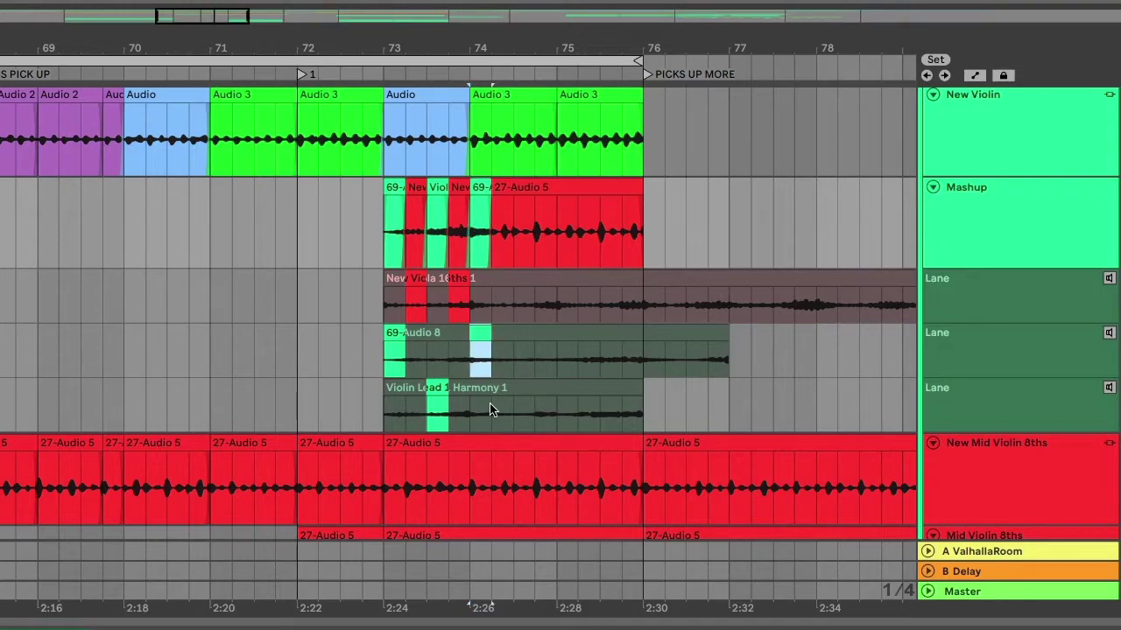
pyautogui.moveTo(492, 408); pyautogui.dragTo(512, 408)
pyautogui.press('Return')
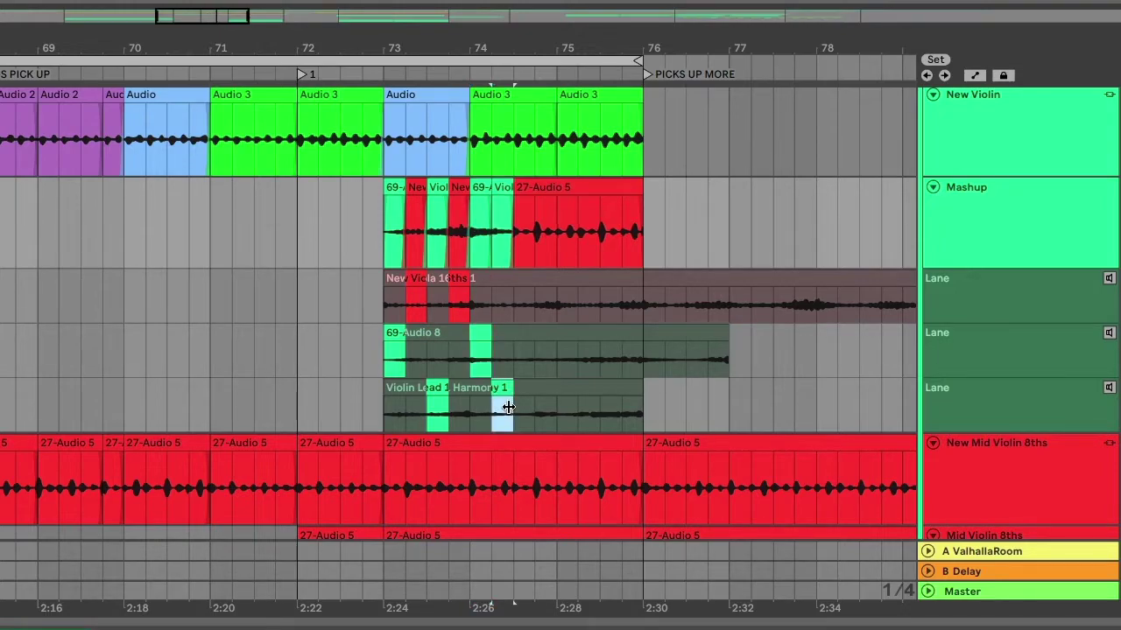
# - Comp beat 74.3 from the first take lane and beat 74.4 from the second into the Mashup track using Draw Mode
pyautogui.press('b')
pyautogui.click(523, 362)
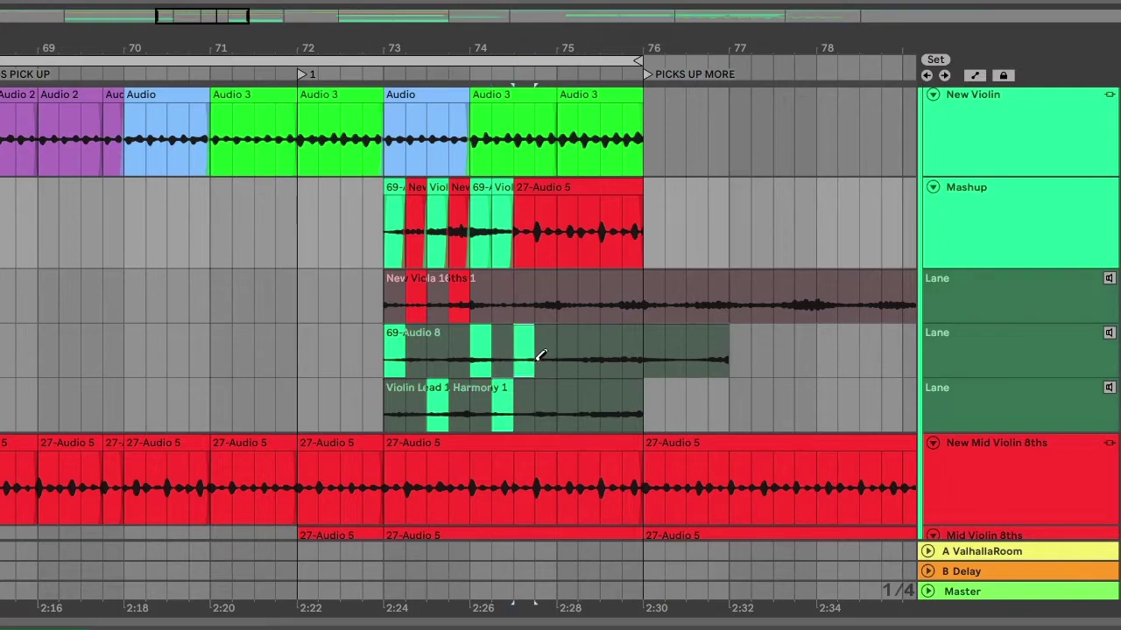
pyautogui.click(522, 304)
pyautogui.click(546, 299)
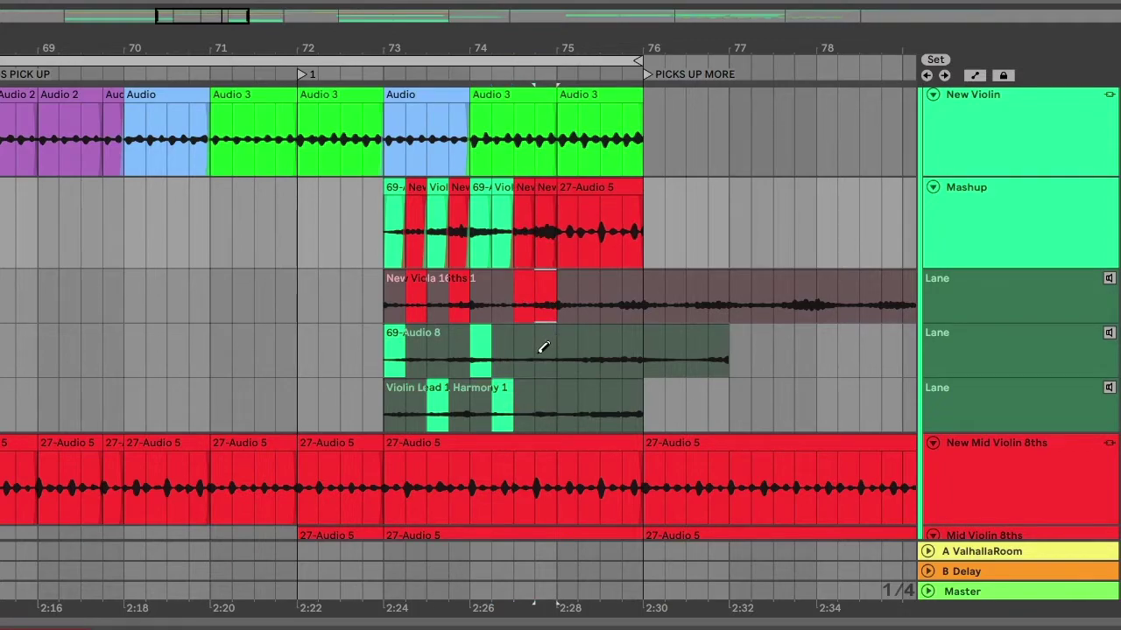
pyautogui.click(548, 350)
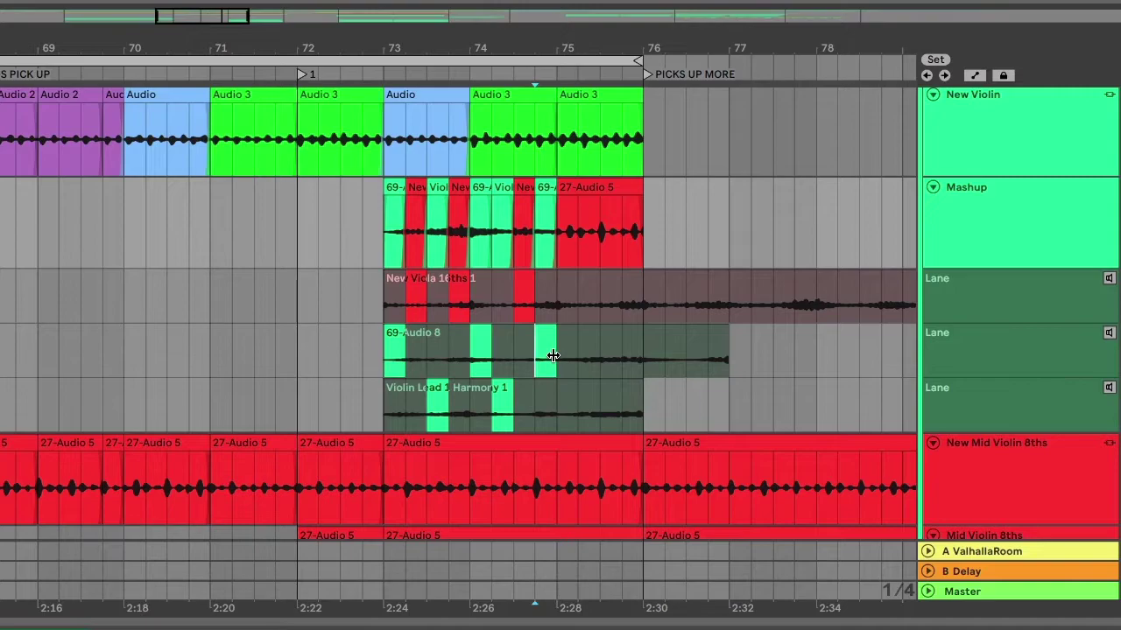
# - Comp bar 75 of Mashup by beat, using the third lane at 75.1 and 75.3, first at 75.2 and second at 75.4
pyautogui.click(571, 389)
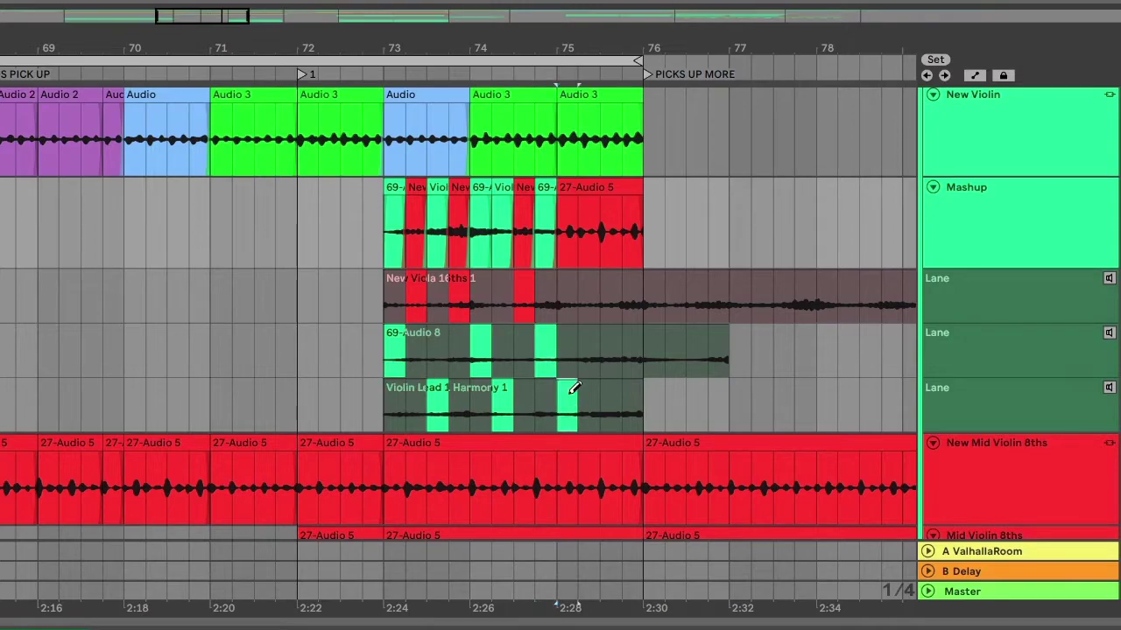
pyautogui.click(596, 305)
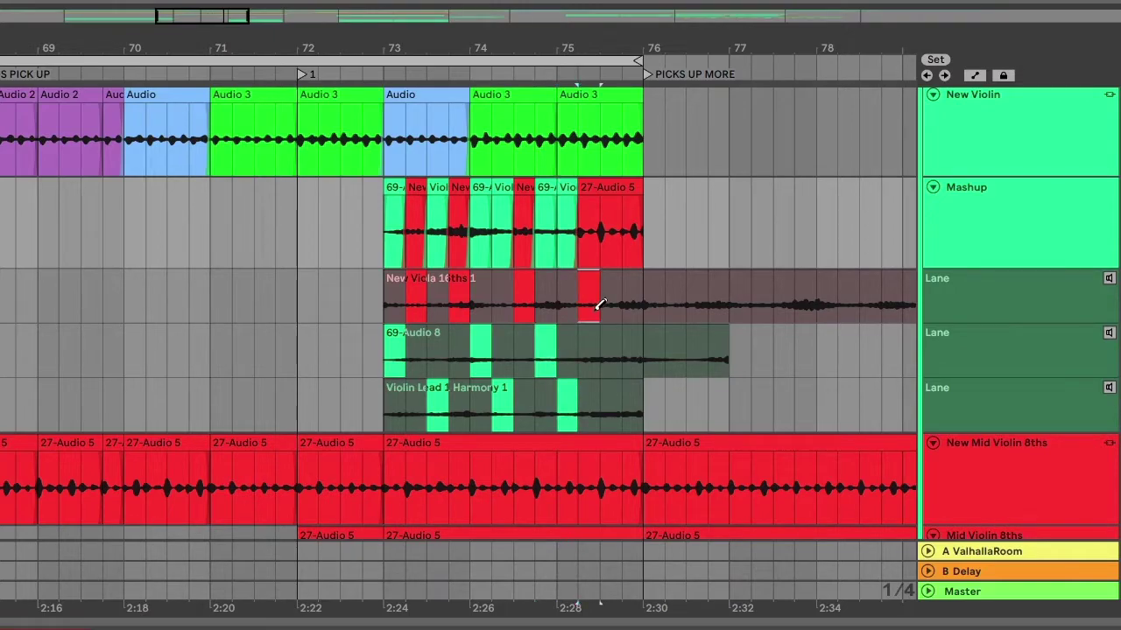
pyautogui.click(613, 388)
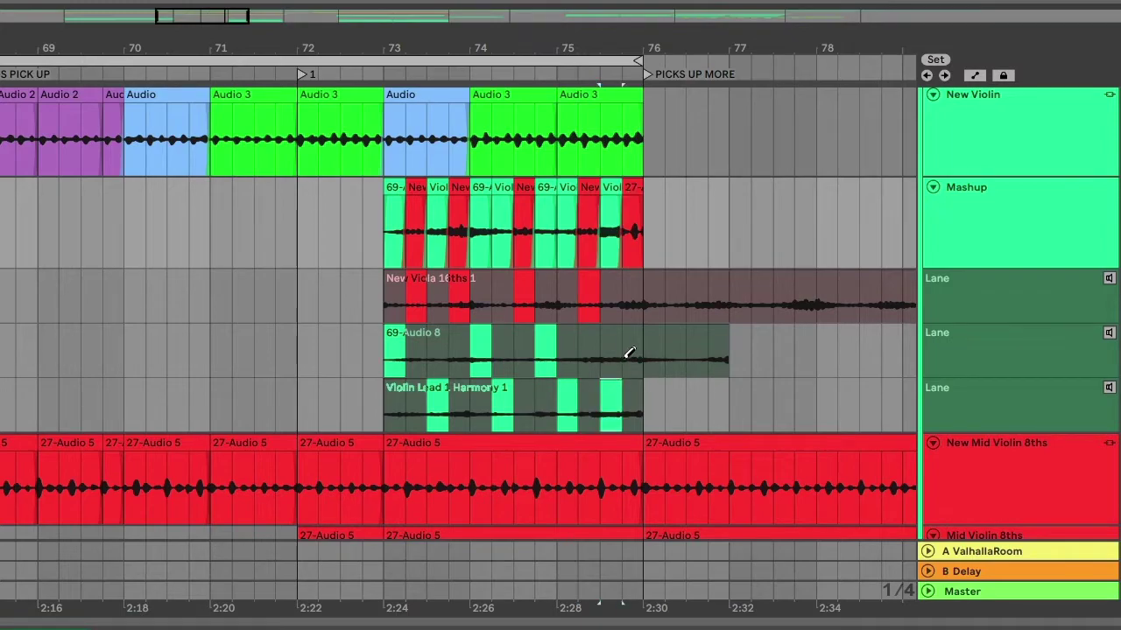
pyautogui.click(628, 353)
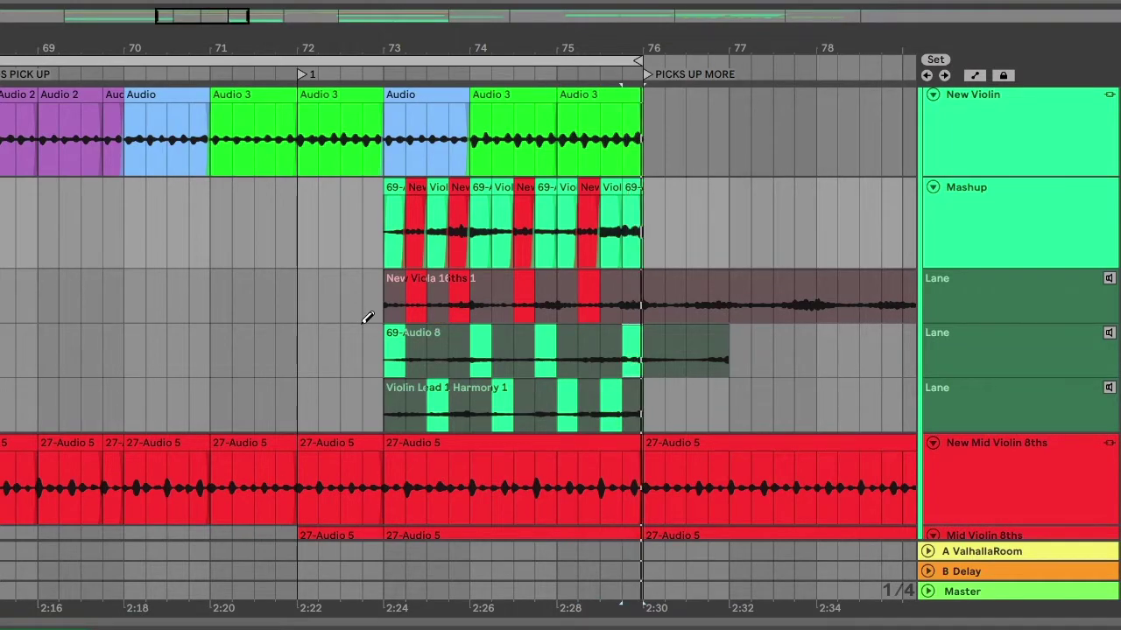
# - Play the comped Mashup track from 73.1.1 and stop playback
pyautogui.click(377, 348)
pyautogui.press('space')
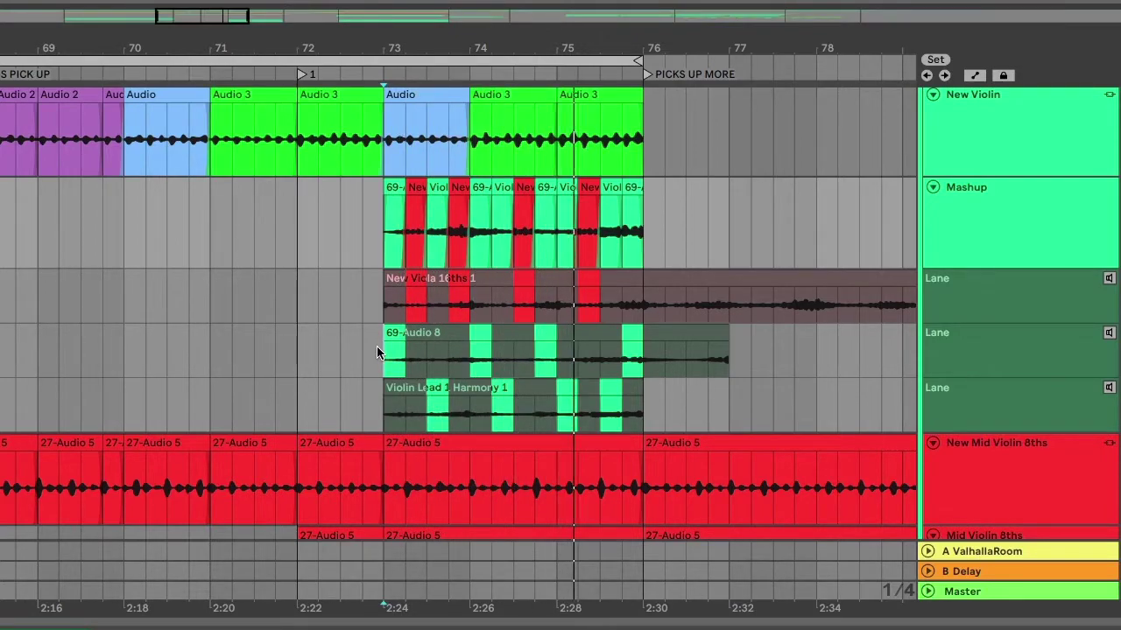
pyautogui.press('space')
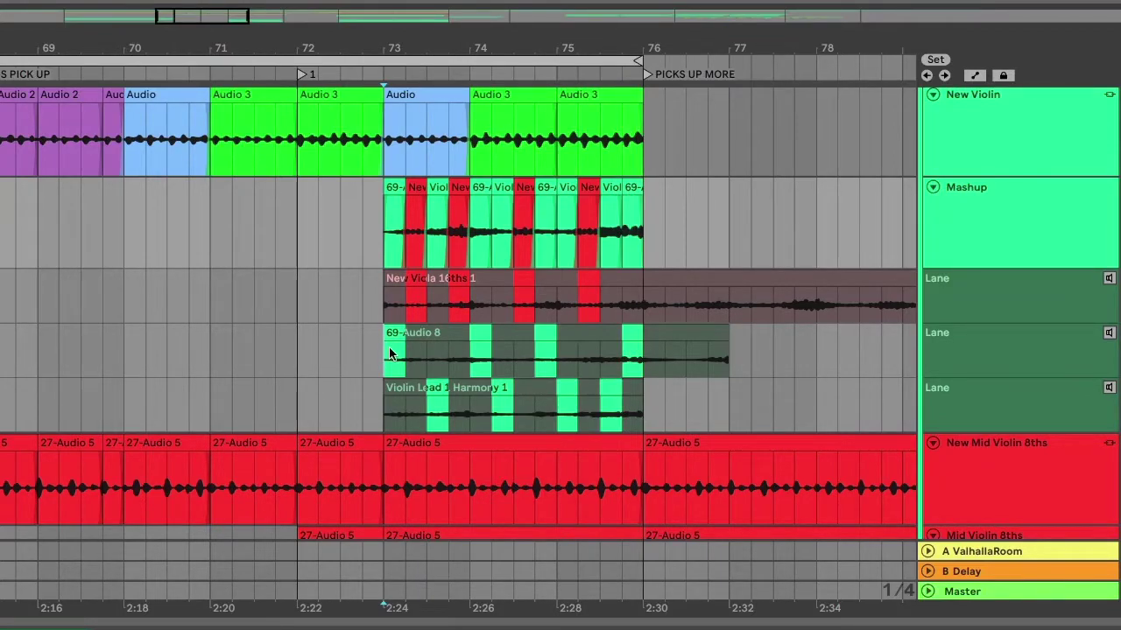
# - Solo the 808 track and play its Synth Bass 1 clip in the Breakdown section
pyautogui.click(1030, 305)
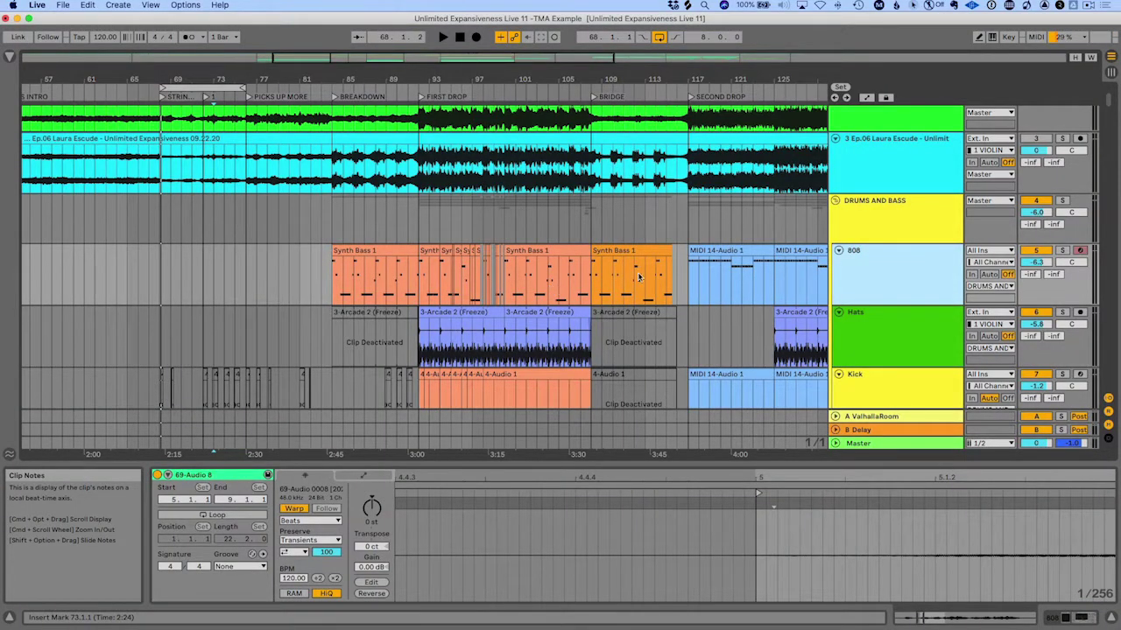
pyautogui.click(1062, 251)
pyautogui.click(364, 250)
pyautogui.press('space')
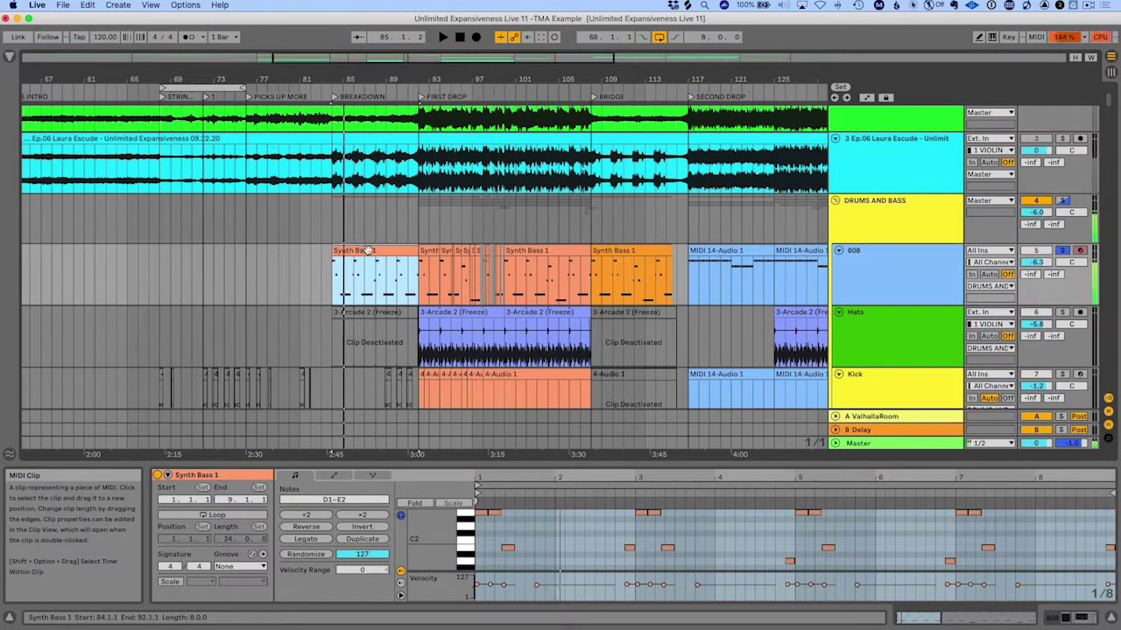
# - Insert three take lanes on the 808 track
pyautogui.click(878, 280)
pyautogui.rightClick(877, 280)
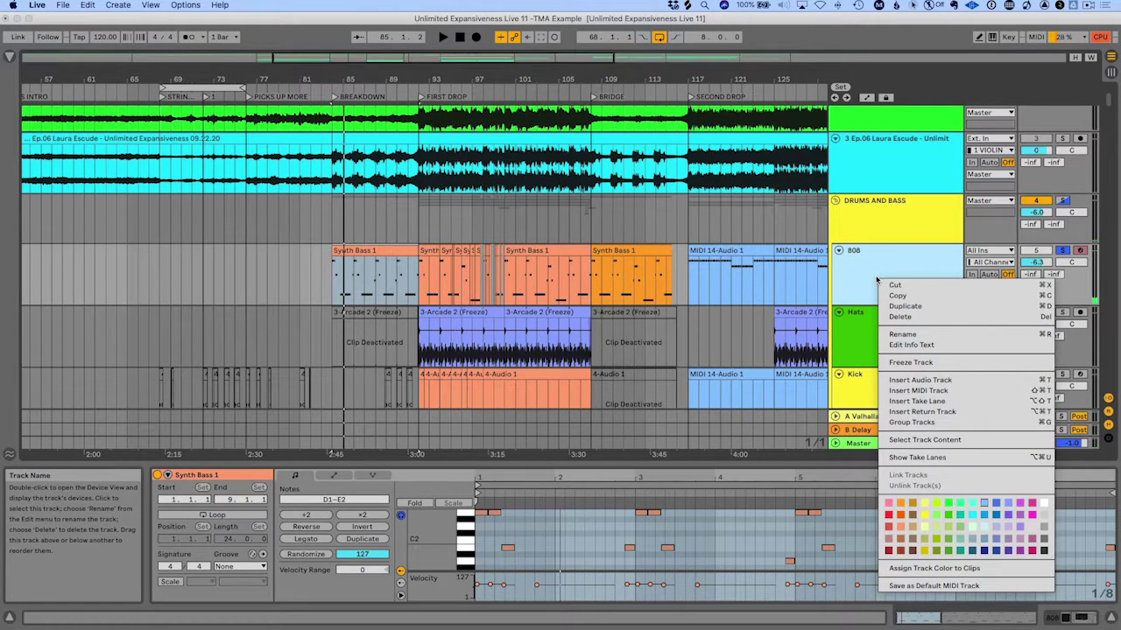
pyautogui.click(906, 403)
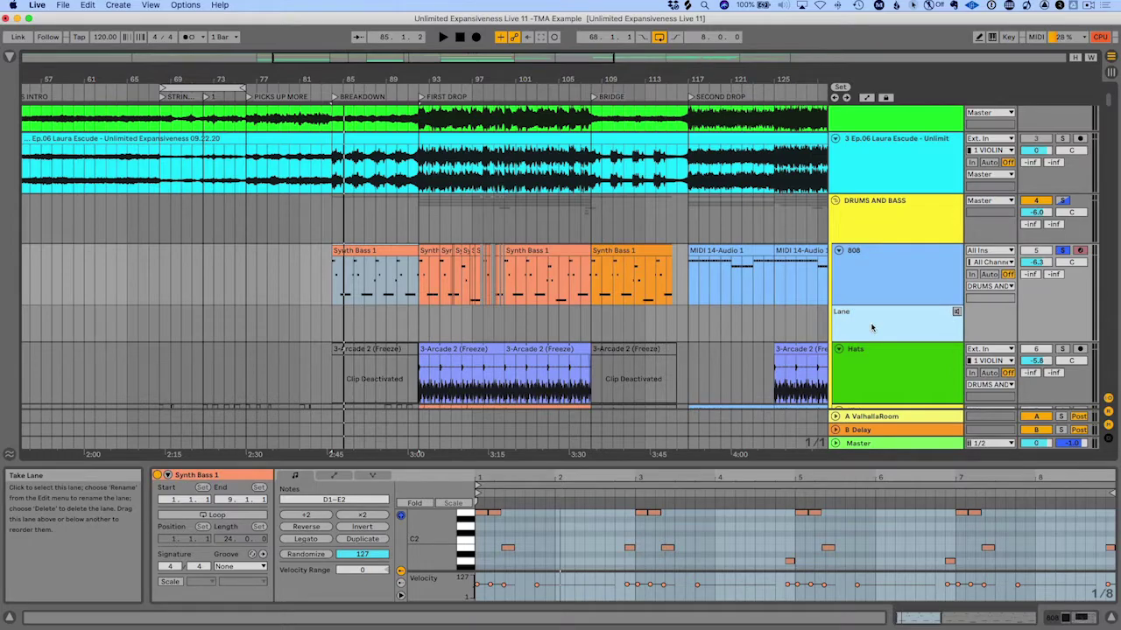
pyautogui.hotkey('shift', 'alt', 't')
pyautogui.hotkey('alt', 'shift', 't')
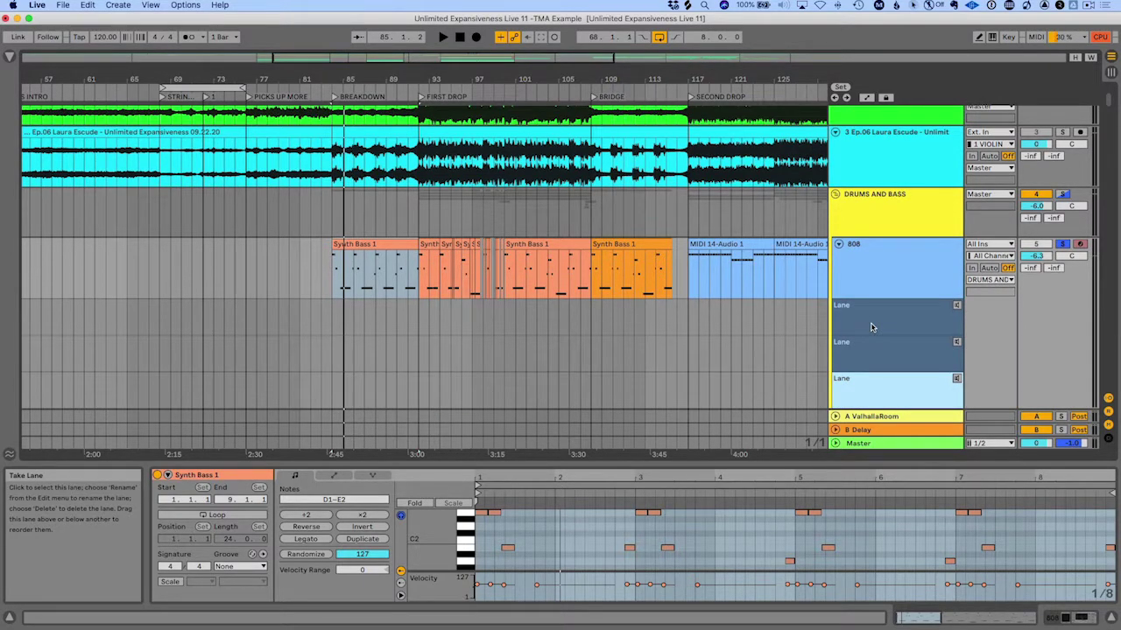
# - Copy the Breakdown's Synth Bass 1 clip into the 808's first take lane and the 117.1.1 MIDI 14-Audio 1 clip into the second, both at 84.1.1
pyautogui.click(734, 247)
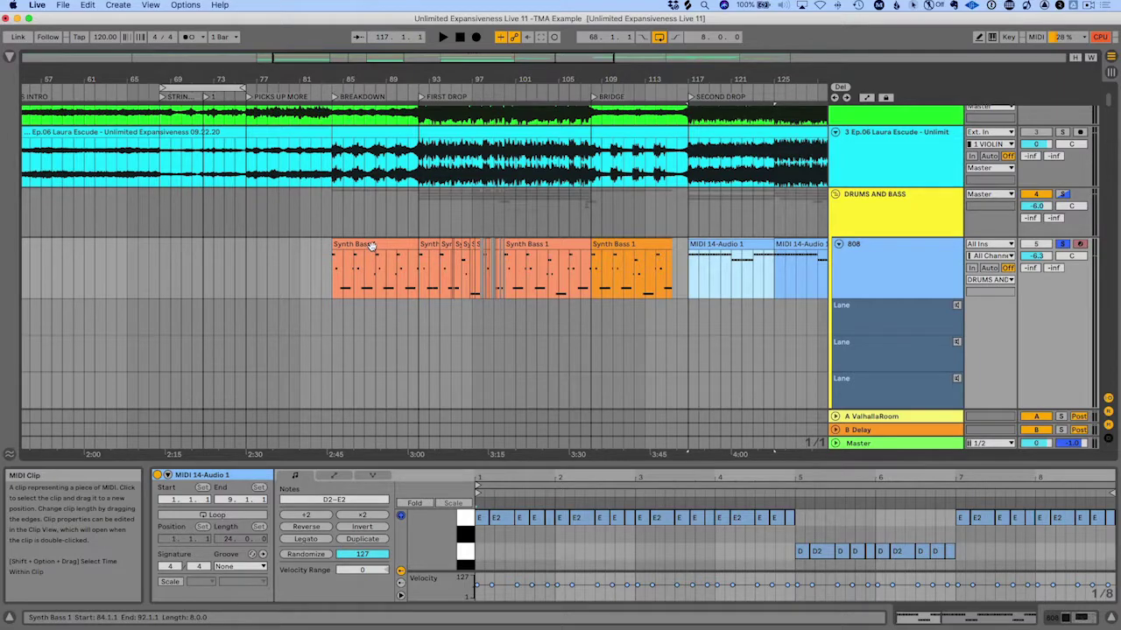
pyautogui.moveTo(373, 248); pyautogui.dragTo(375, 320)
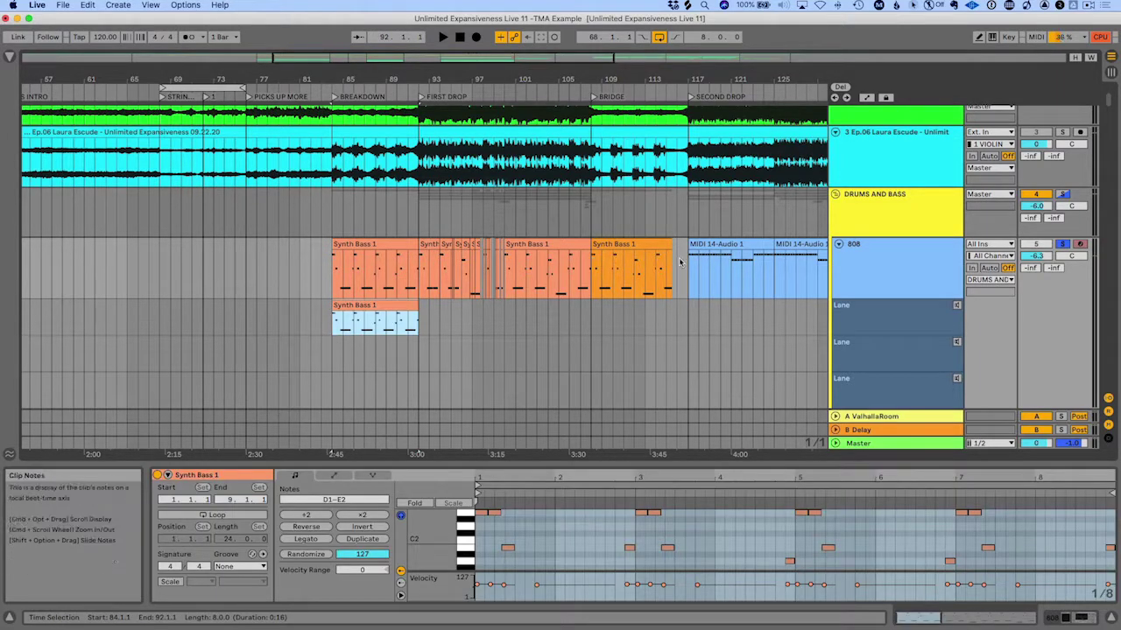
pyautogui.moveTo(716, 247); pyautogui.dragTo(370, 369)
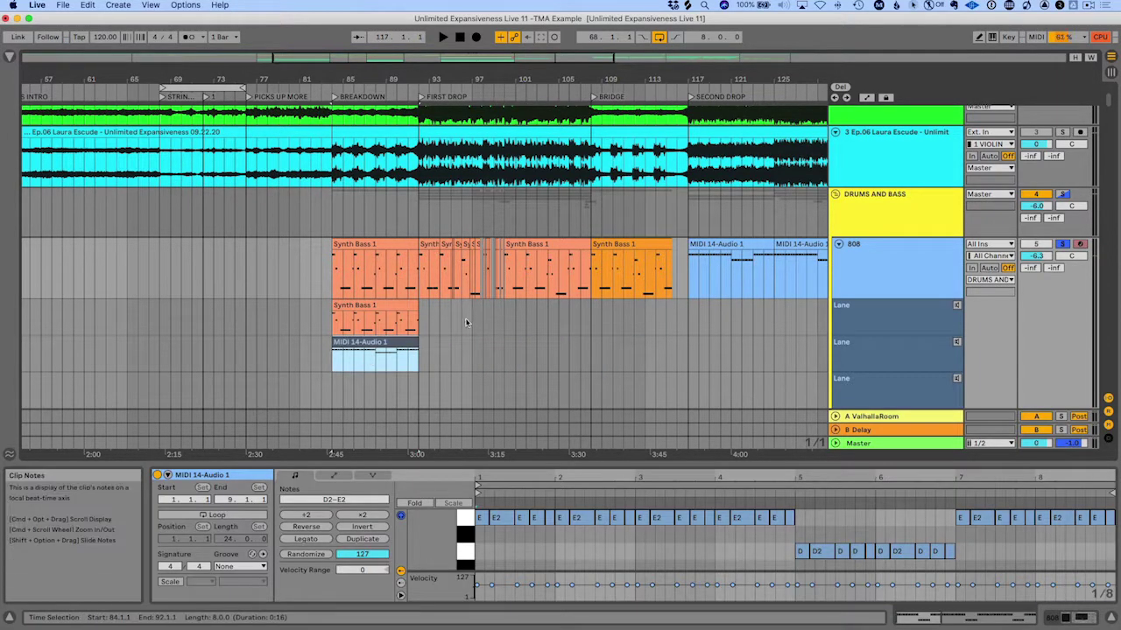
# - Copy the Bridge's Synth Bass 1 clip into the 808's third take lane at 84.1.1 and extend it to 92.1.1
pyautogui.scroll(-3, 491, 318)
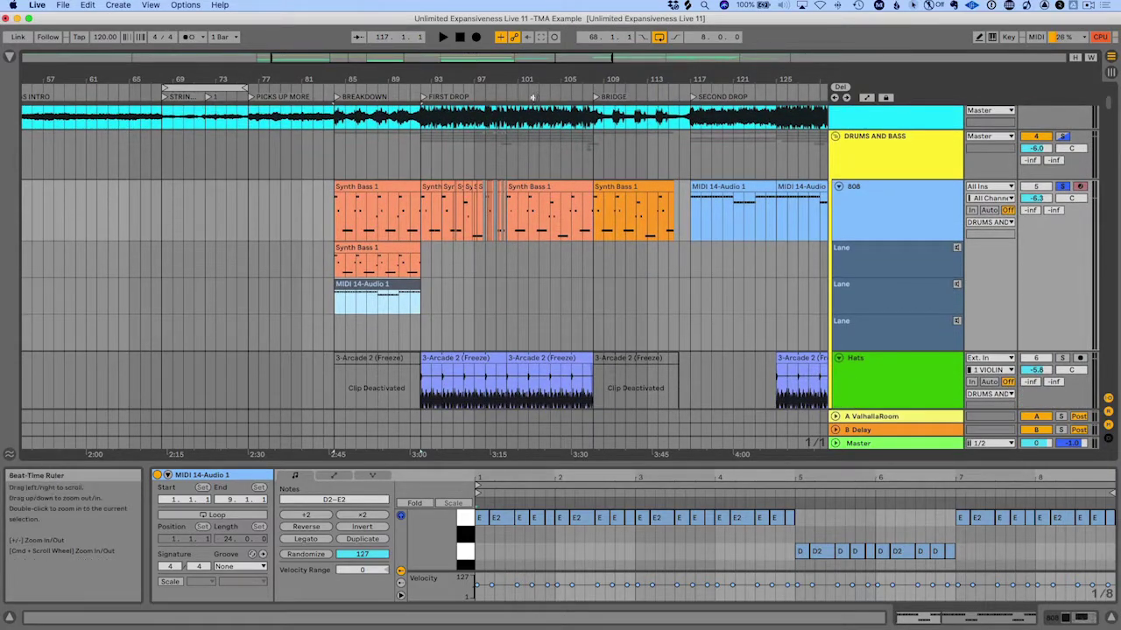
pyautogui.moveTo(333, 453); pyautogui.dragTo(346, 454)
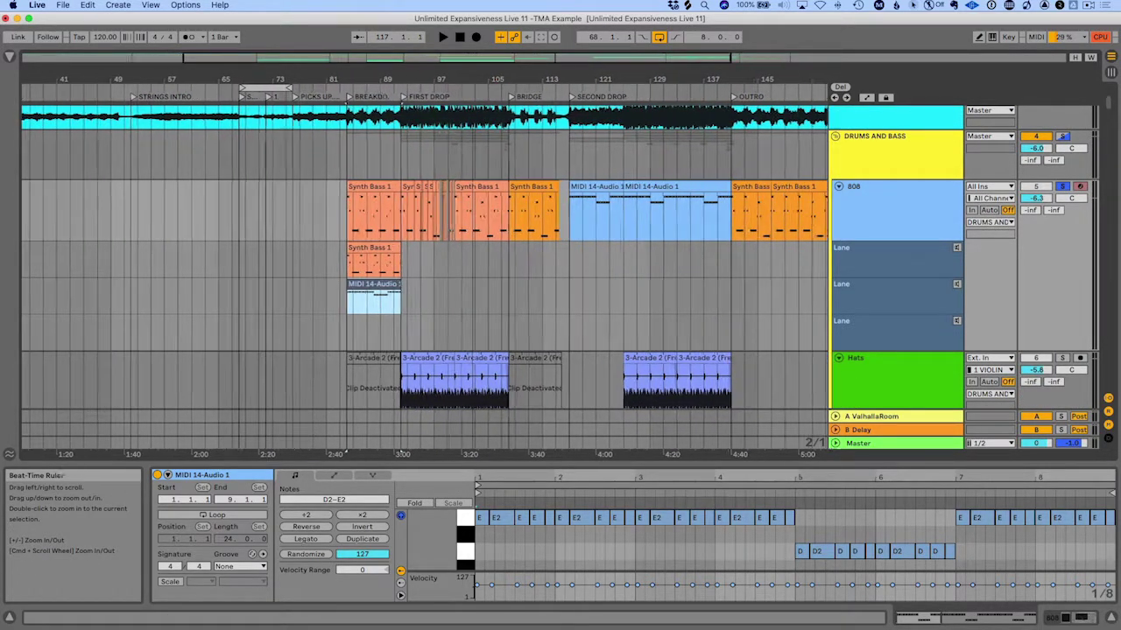
pyautogui.moveTo(476, 80); pyautogui.dragTo(441, 97)
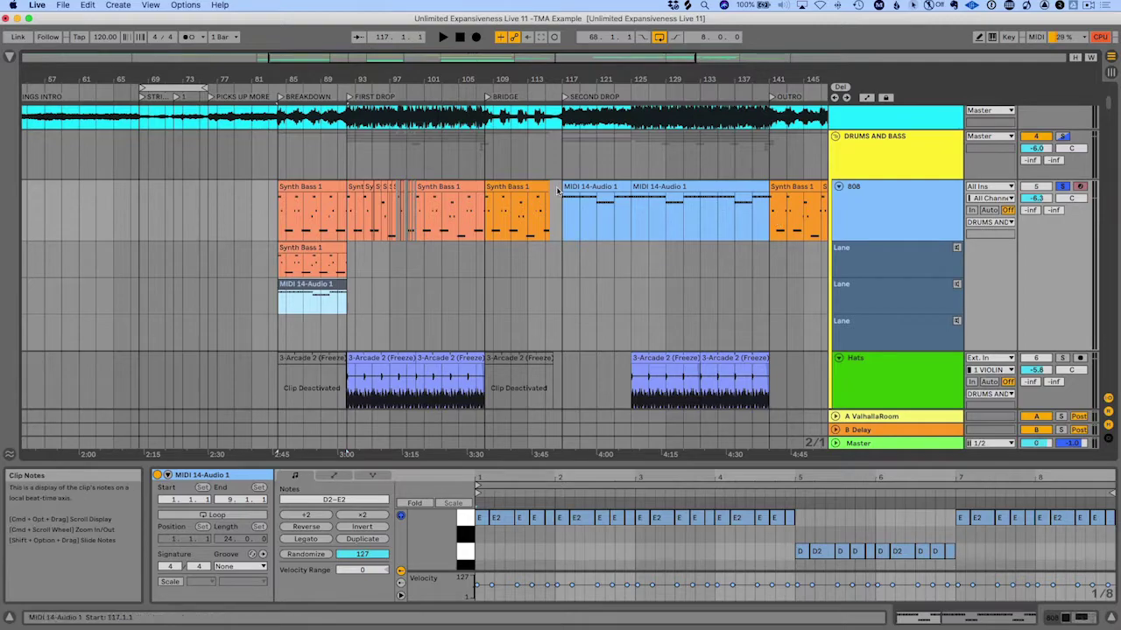
pyautogui.moveTo(511, 188); pyautogui.dragTo(308, 339)
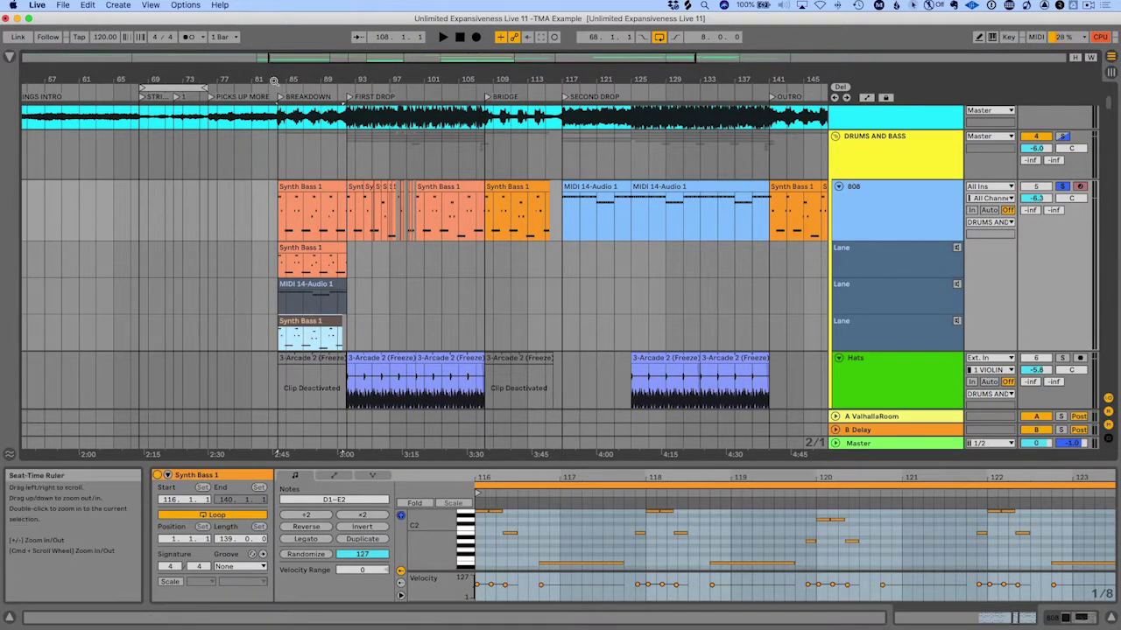
pyautogui.moveTo(274, 81); pyautogui.dragTo(278, 175)
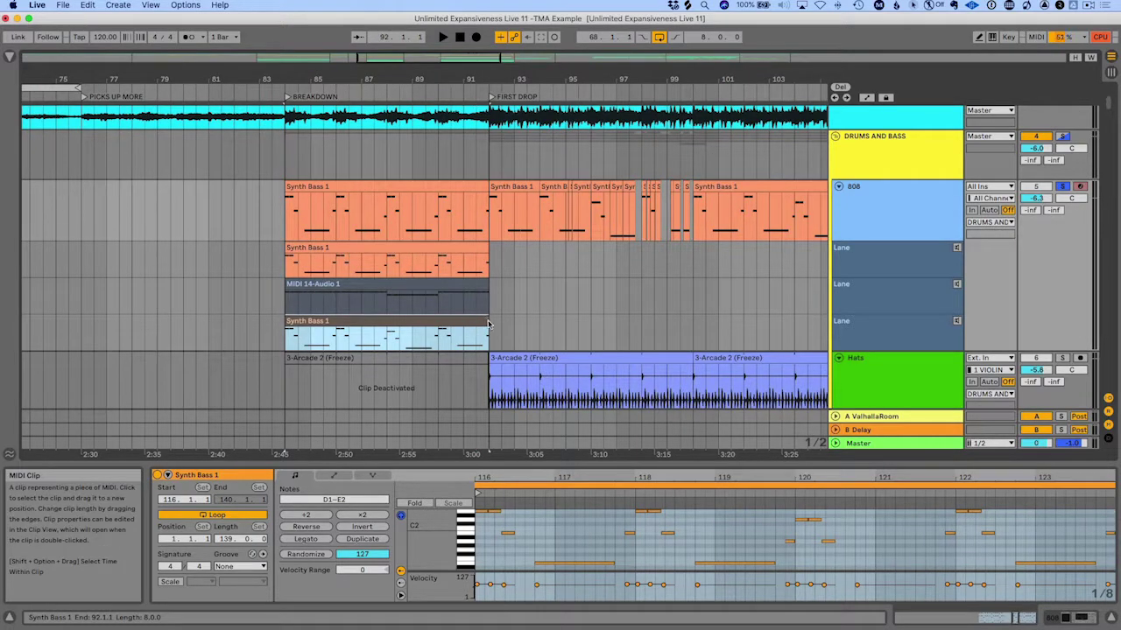
# - Comp 84.3 to 85.1 and 86.3 to 87.3 of the MIDI 14-Audio 1 take lane into the 808 track
pyautogui.scroll(-3, 488, 324)
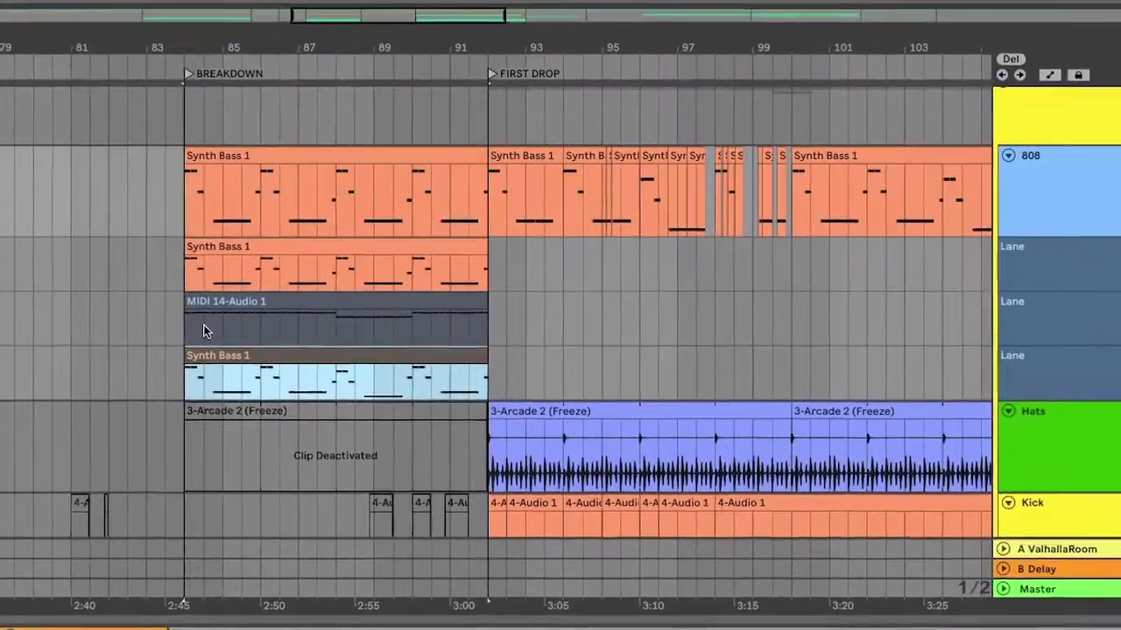
pyautogui.moveTo(299, 269); pyautogui.dragTo(310, 269)
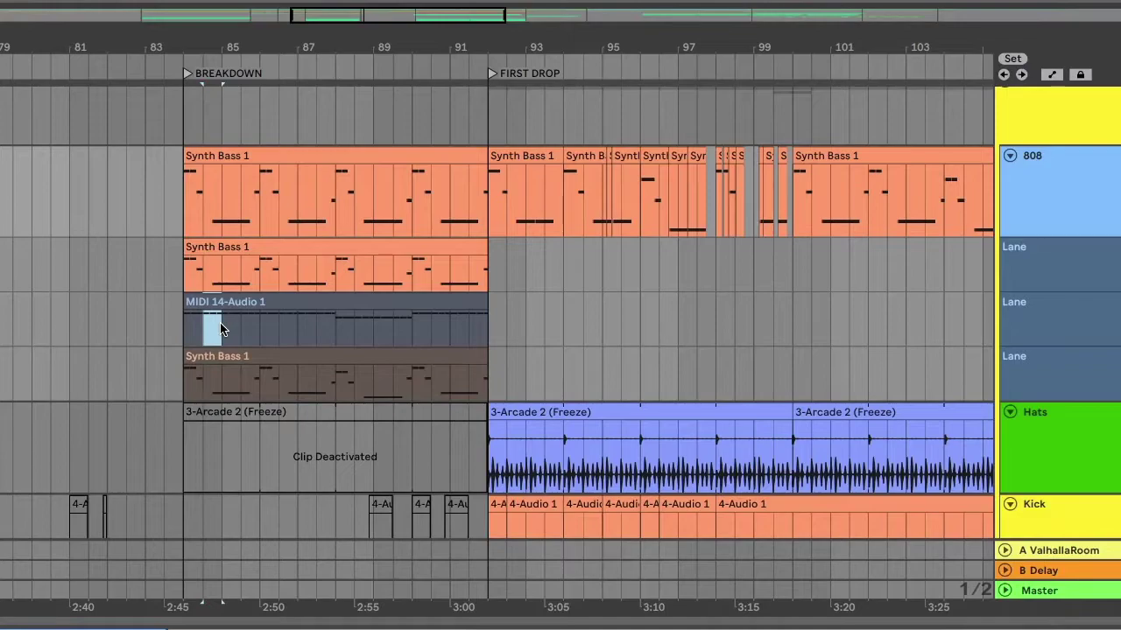
pyautogui.press('Return')
pyautogui.moveTo(279, 329); pyautogui.dragTo(325, 325)
pyautogui.press('Return')
# - With the grid off, comp about 87.4 to 89.1 of the second take lane into the 808 track, and restore the grid
pyautogui.hotkey('ctrl', '4')
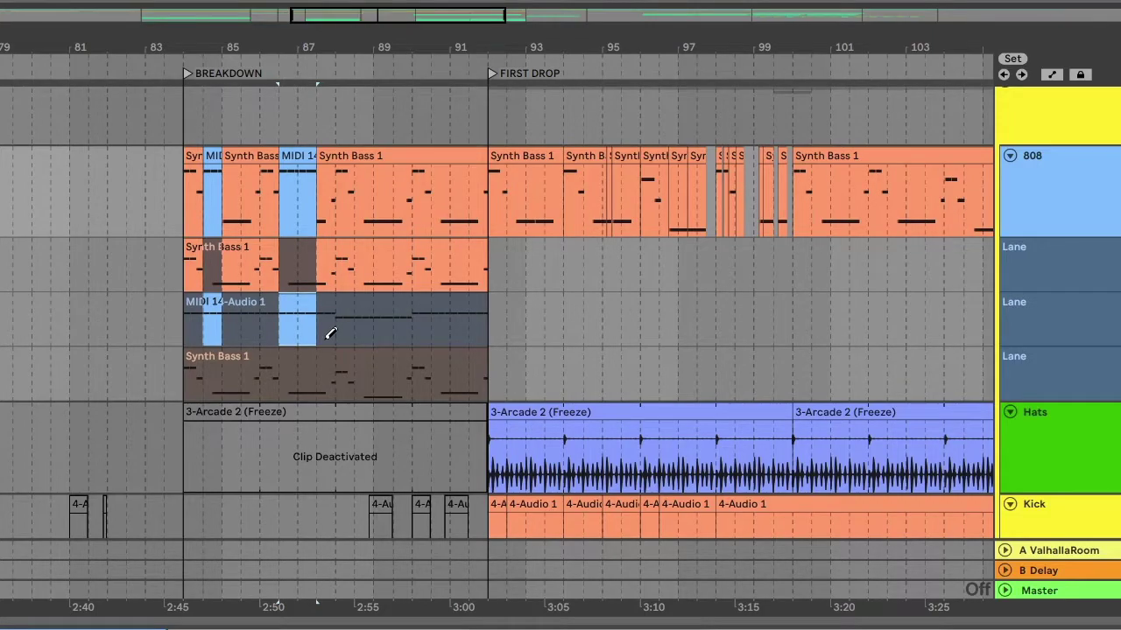
pyautogui.moveTo(337, 329); pyautogui.dragTo(379, 326)
pyautogui.press('Return')
pyautogui.hotkey('ctrl', '4')
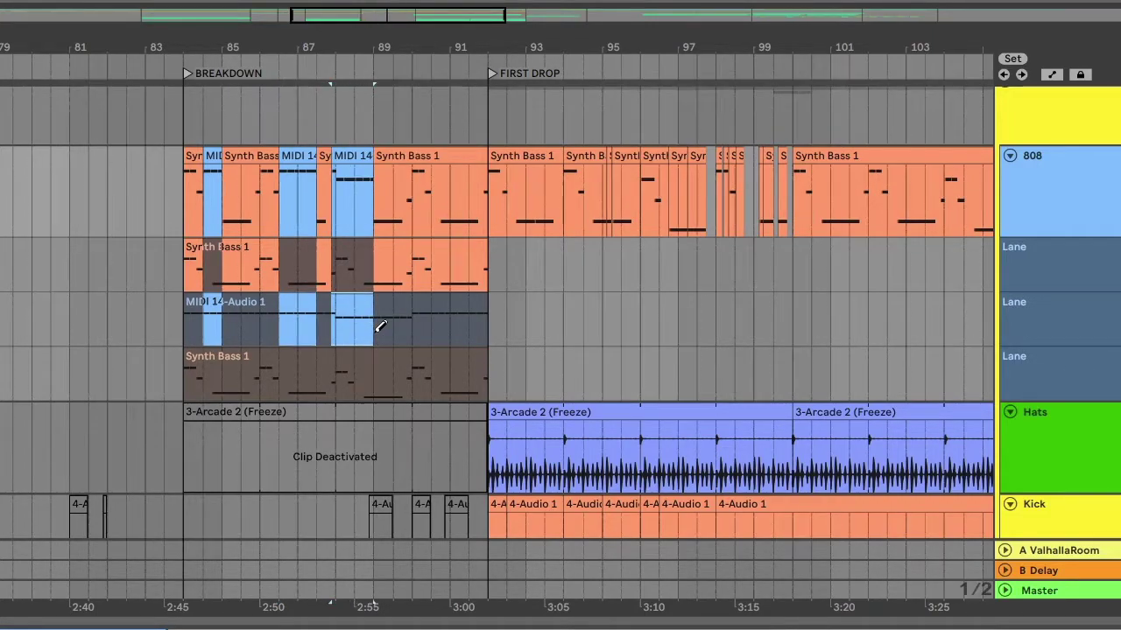
# - With the grid off, comp about 89.2 to 90.4 and the opening beats from 84.1.1 of the third take lane into the 808 track
pyautogui.hotkey('ctrl', '4')
pyautogui.moveTo(388, 377); pyautogui.dragTo(441, 370)
pyautogui.press('Return')
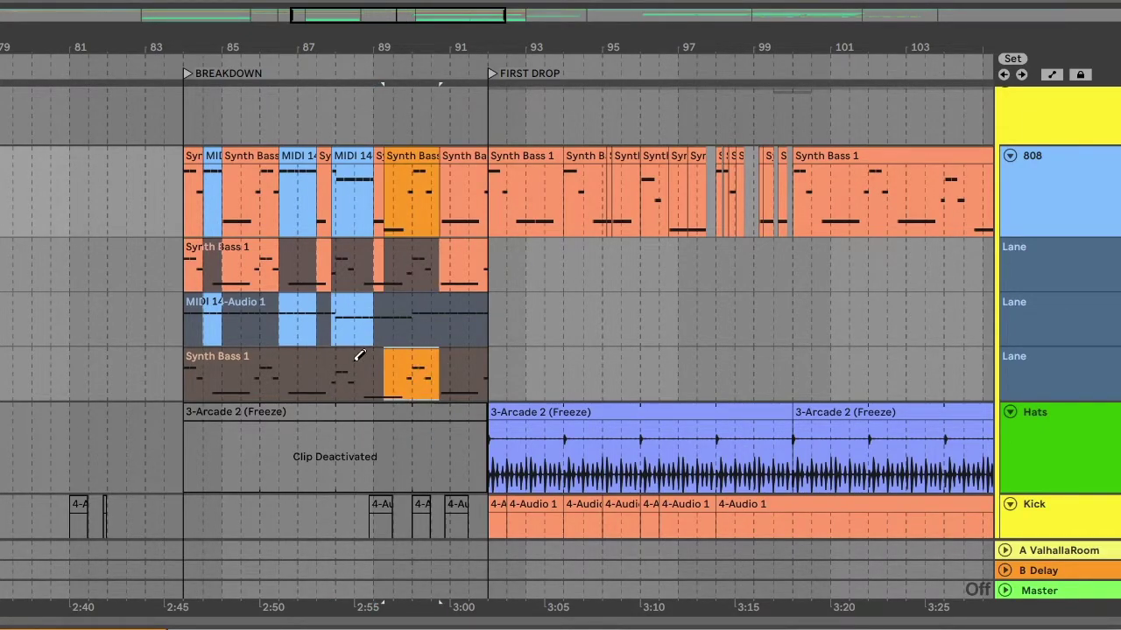
pyautogui.moveTo(188, 378); pyautogui.dragTo(208, 378)
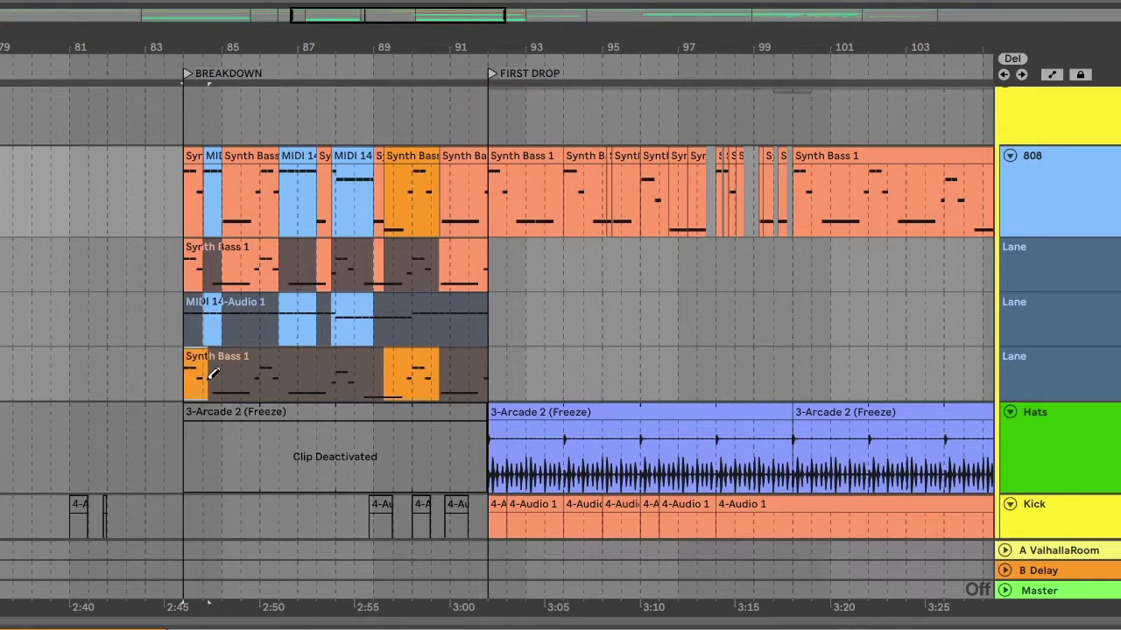
# - Comp the selected opening beats of the third take lane into the 808 track, then restore the grid and play the comp from 84.1.1
pyautogui.press('Return')
pyautogui.hotkey('ctrl', '4')
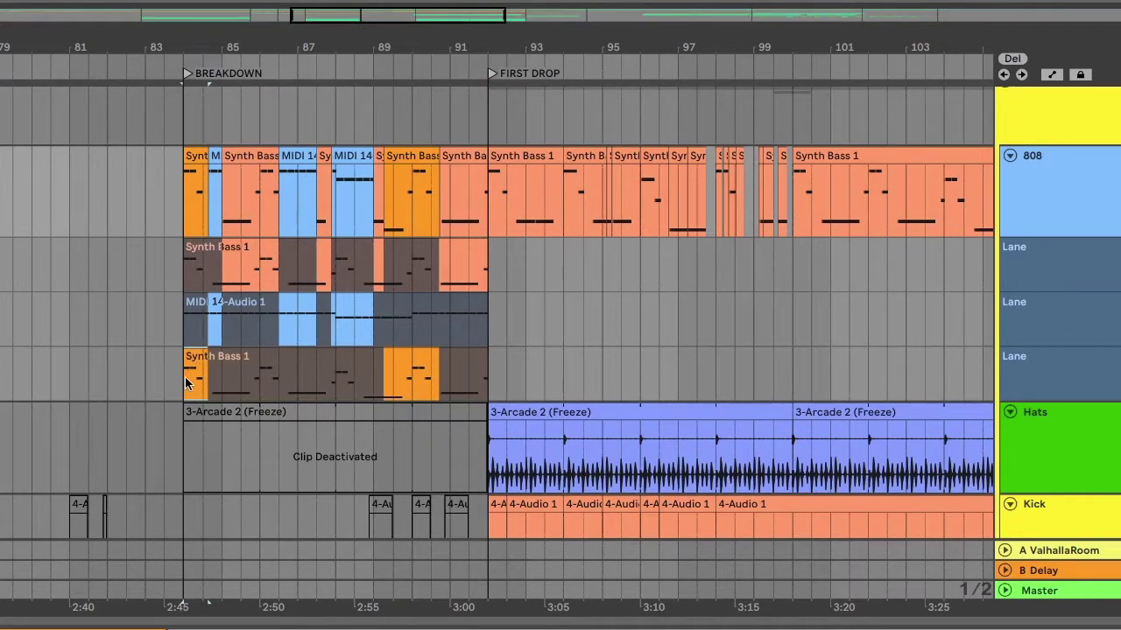
pyautogui.press('space')
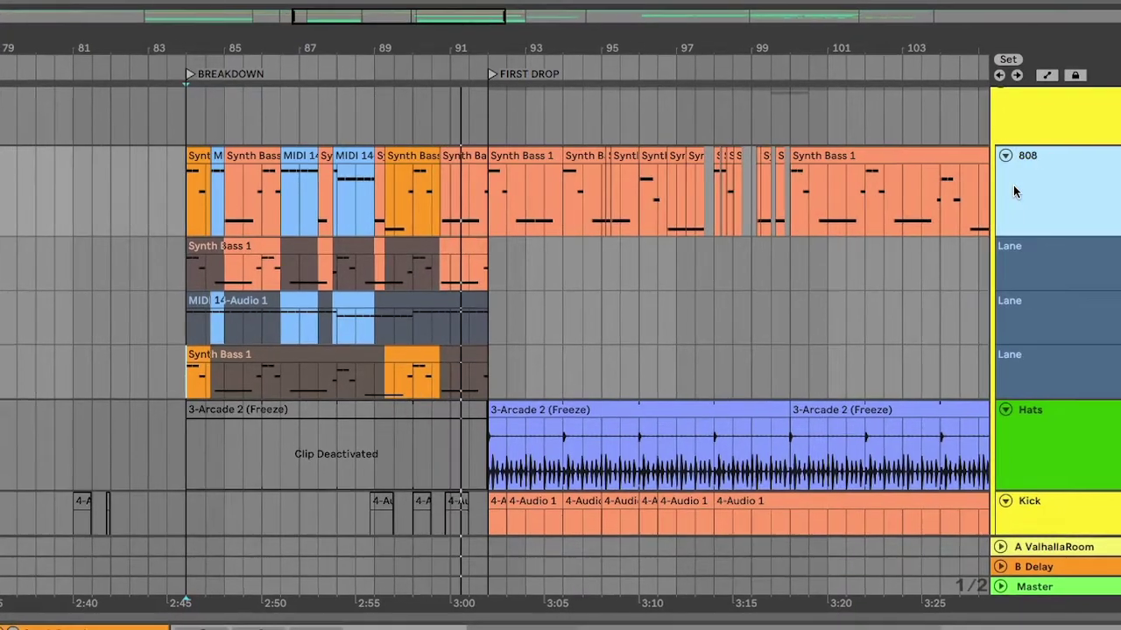
# - Hide the take lanes of the 808 track
pyautogui.rightClick(1014, 192)
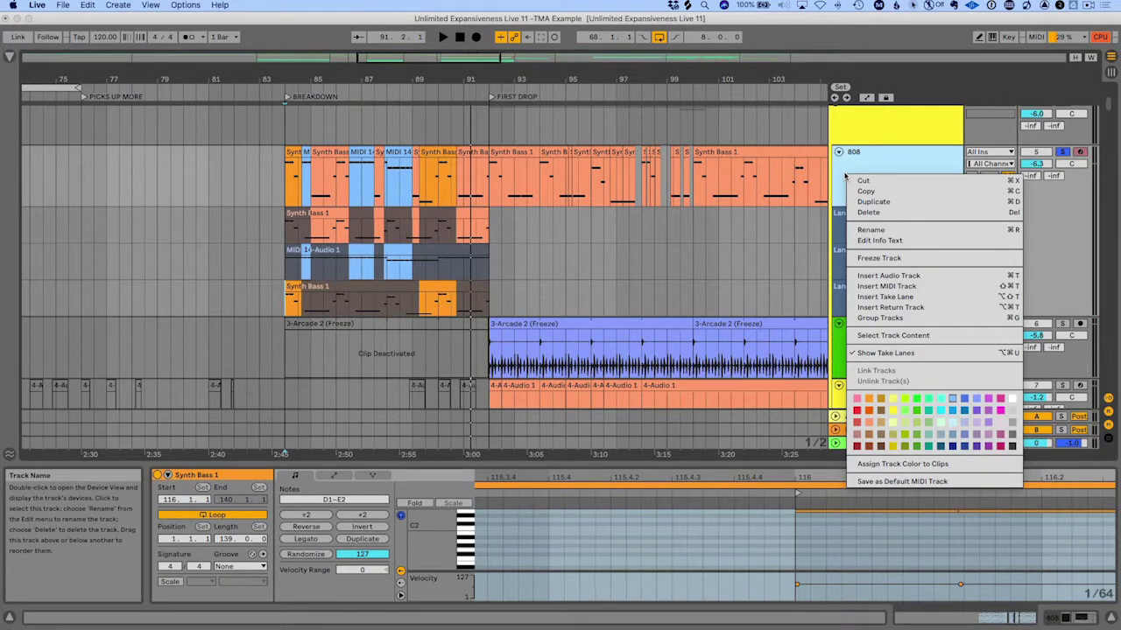
pyautogui.click(882, 354)
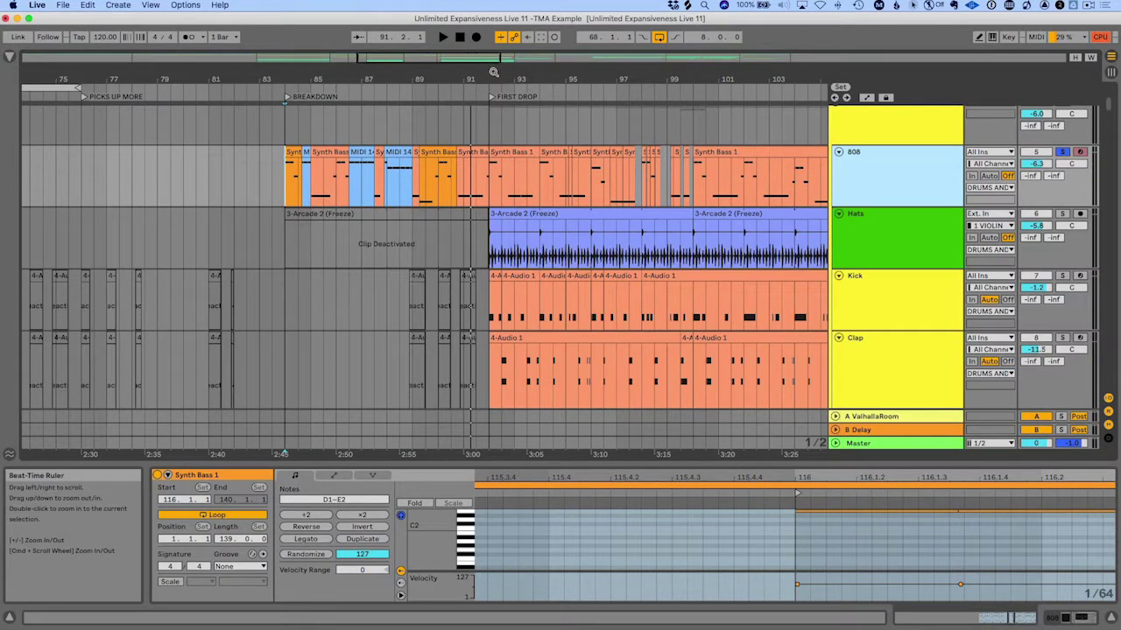
# - Copy the comped 808 clips from 84.1.1 to 92.1.1 and paste them at 125.1.1 in the Second Drop on the same track
pyautogui.moveTo(494, 74); pyautogui.dragTo(389, 75)
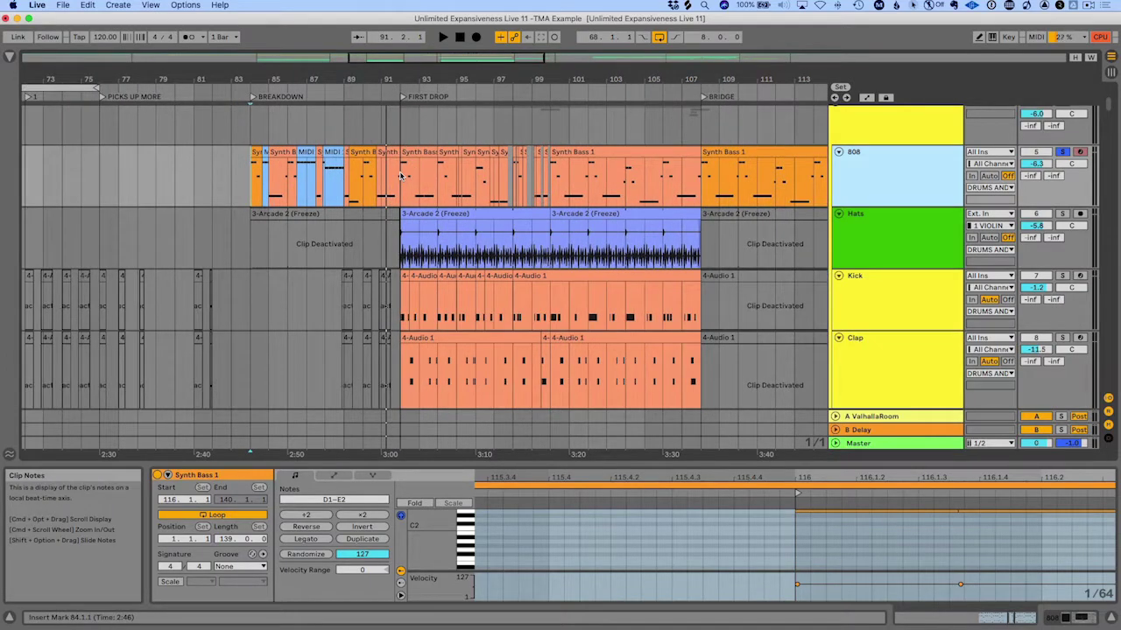
pyautogui.moveTo(401, 176); pyautogui.dragTo(253, 192)
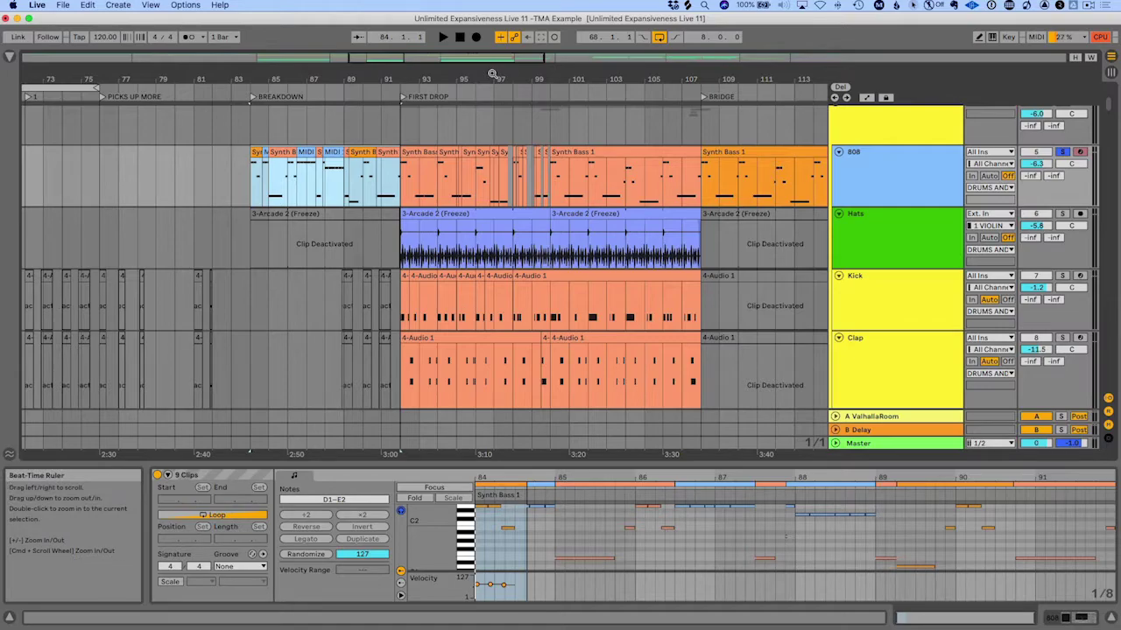
pyautogui.moveTo(493, 74); pyautogui.dragTo(458, 77)
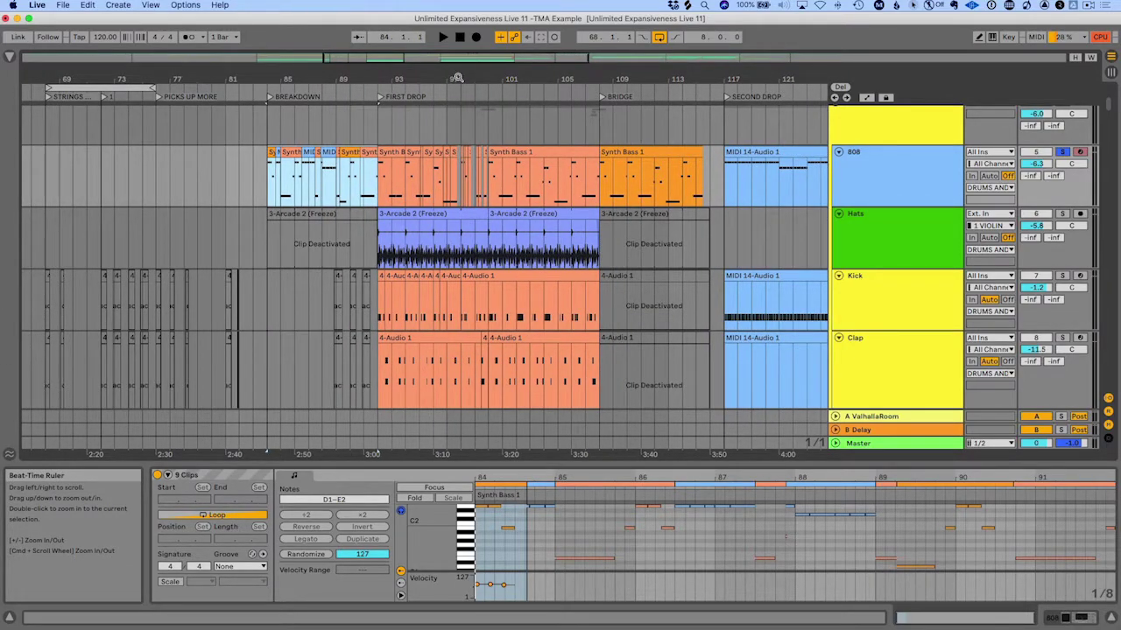
pyautogui.moveTo(457, 77); pyautogui.dragTo(459, 96)
pyautogui.hscroll(5, 656, 180)
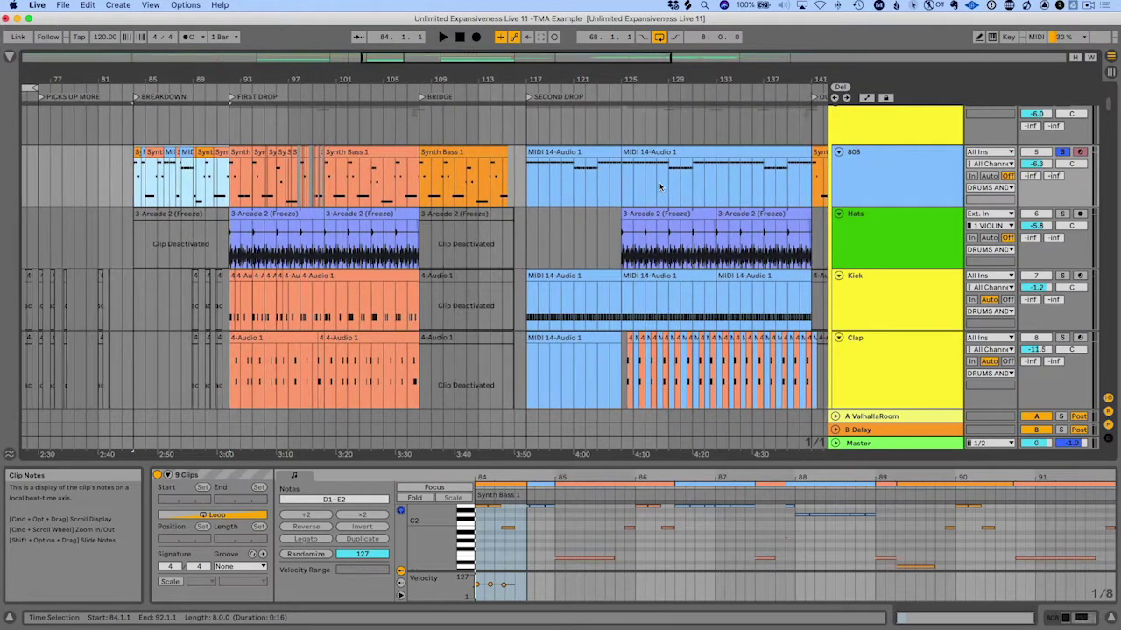
pyautogui.click(619, 175)
pyautogui.press('super+v')
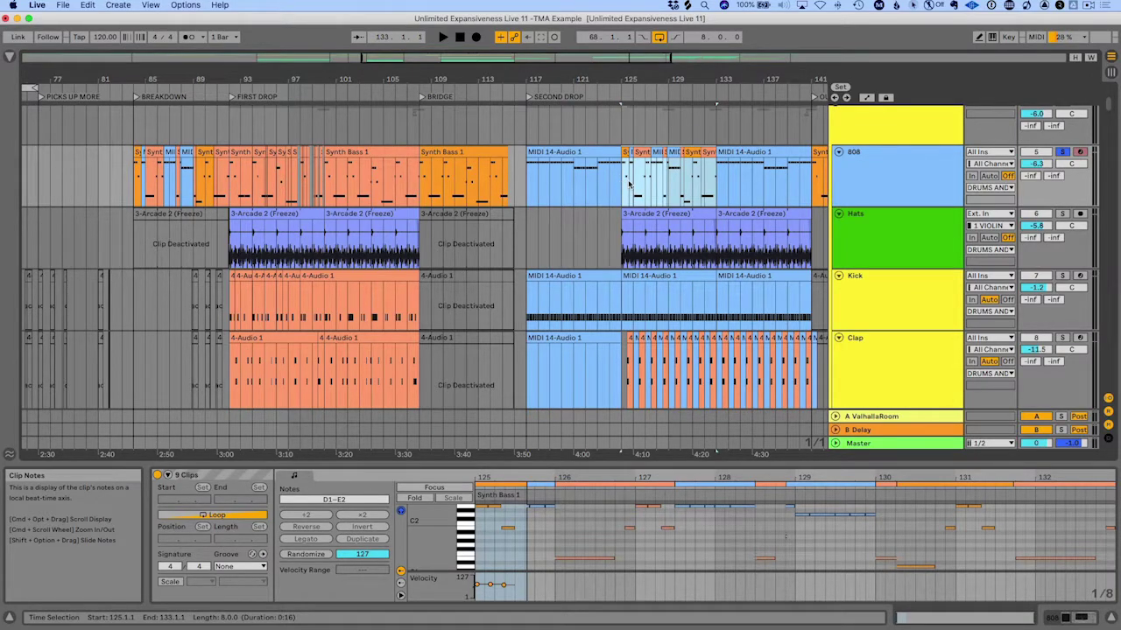
# - Consolidate the pasted 808 clips between 125.1.1 and 133.1.1 into a single MIDI clip
pyautogui.press('super+j')
pyautogui.click(640, 153)
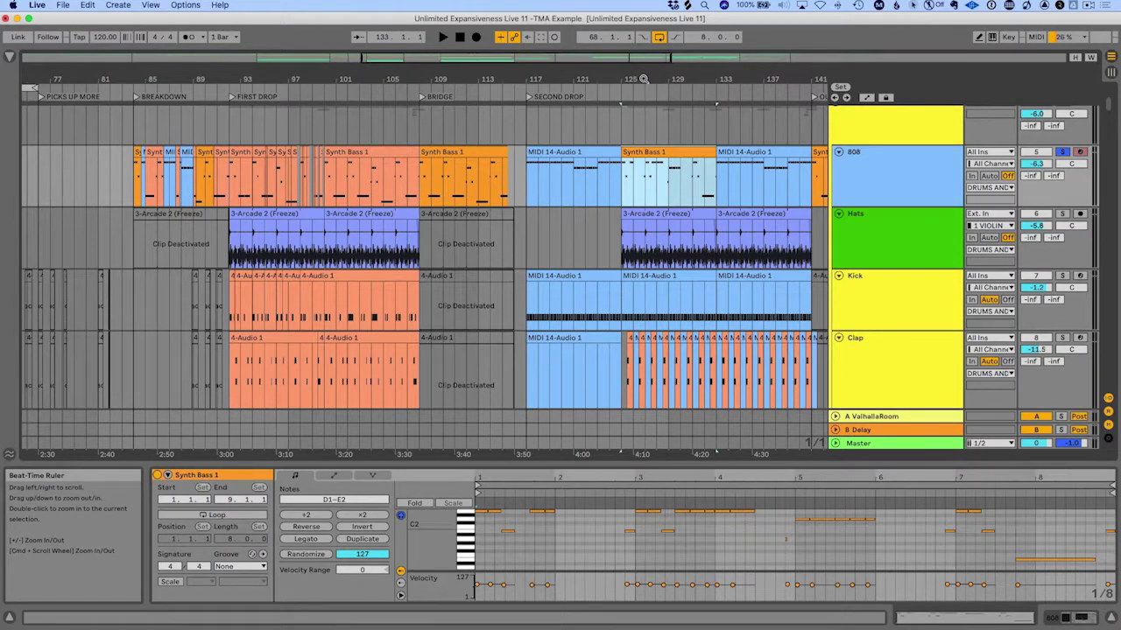
pyautogui.moveTo(643, 79); pyautogui.dragTo(553, 77)
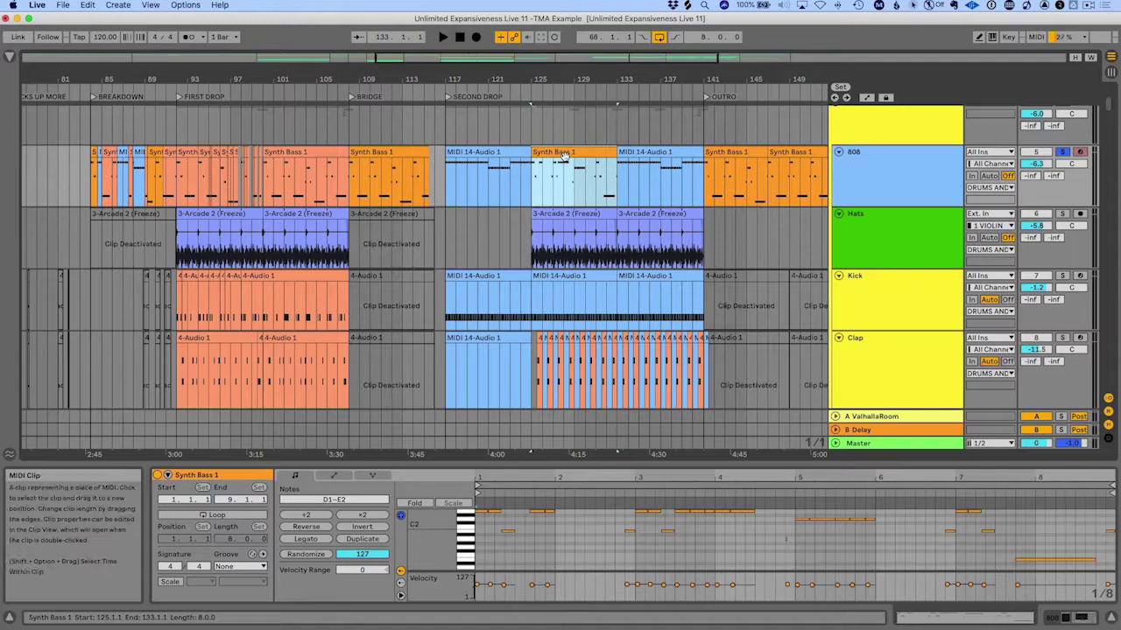